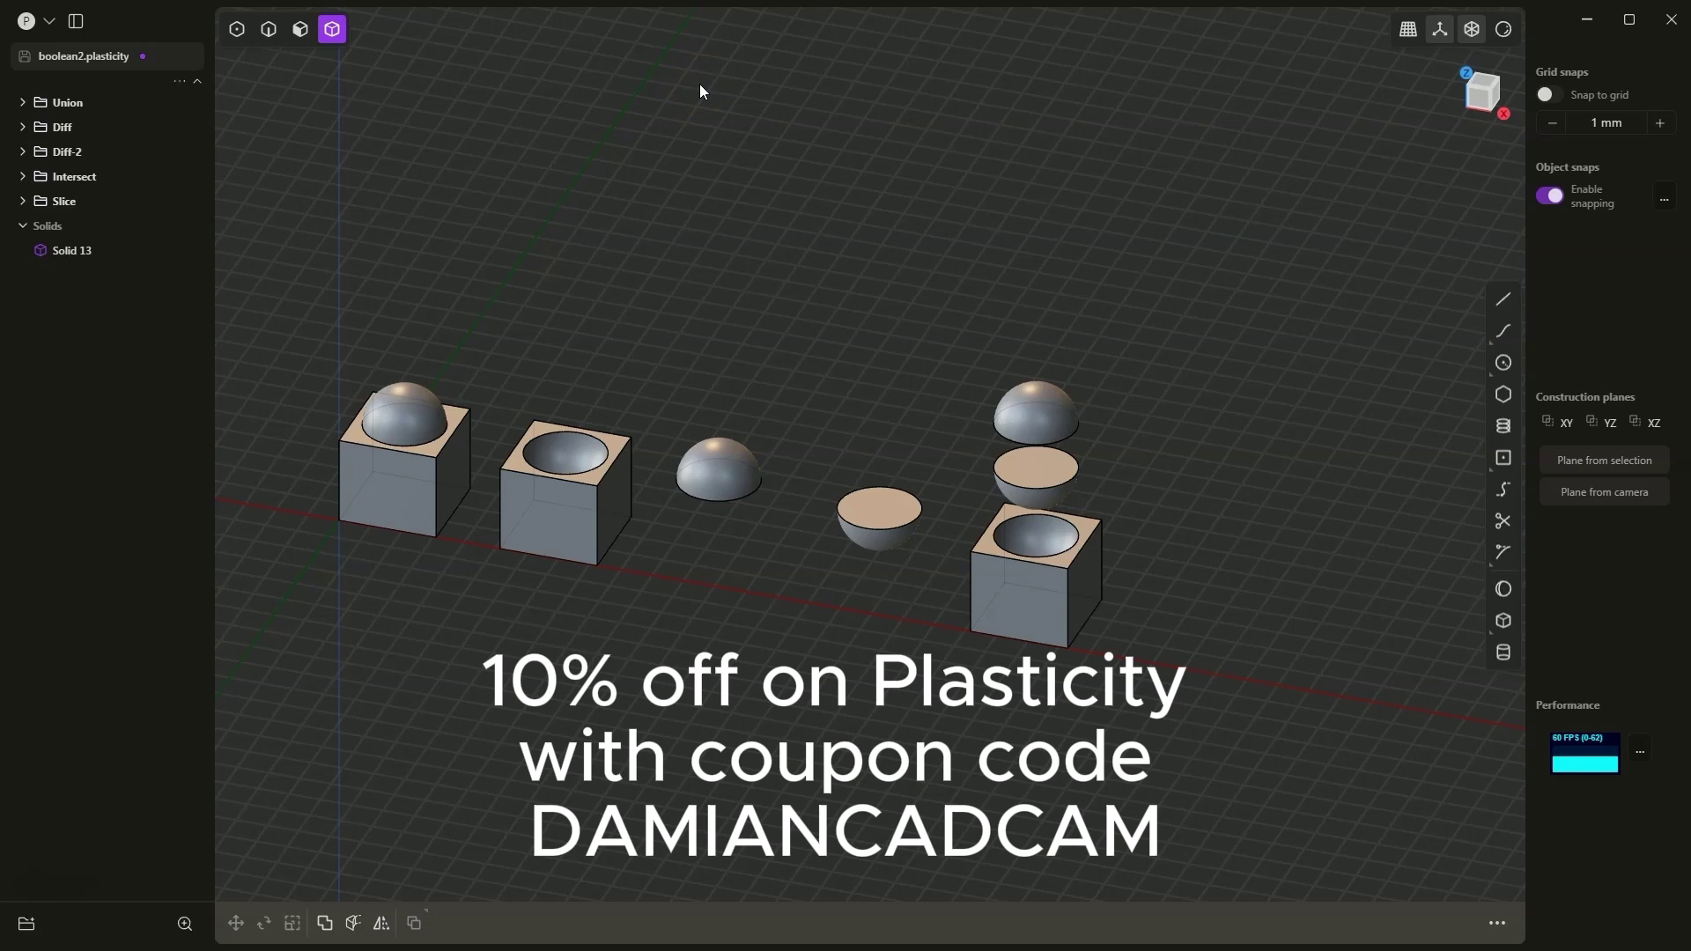
pyautogui.click(696, 88)
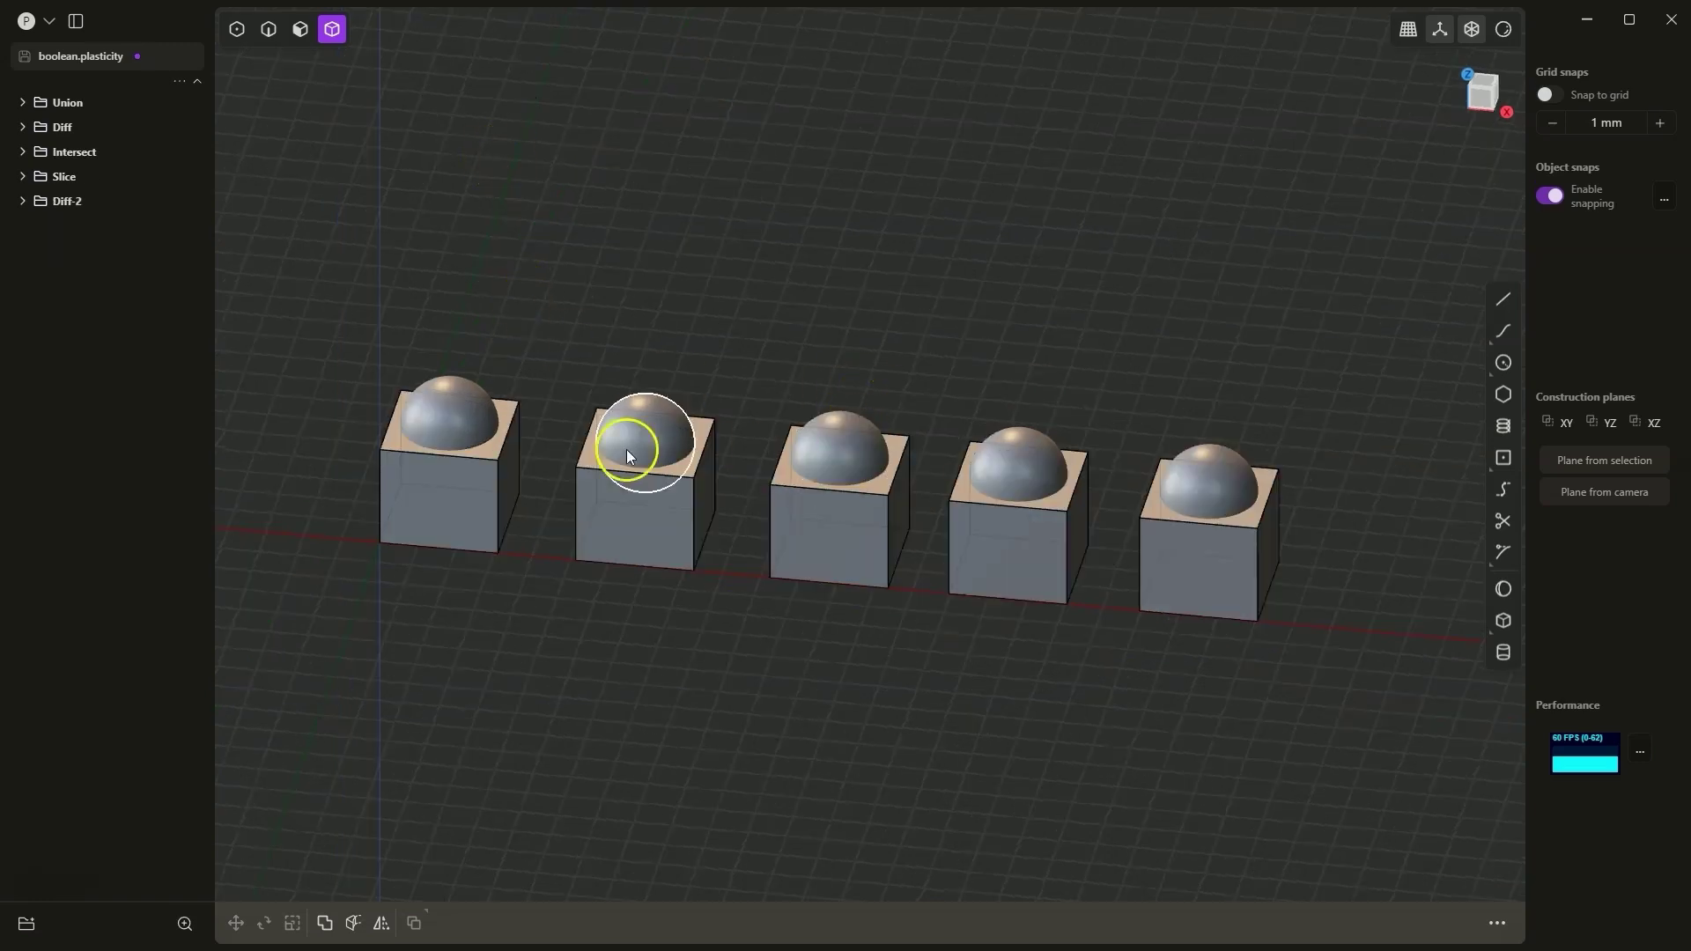
pyautogui.click(1219, 568)
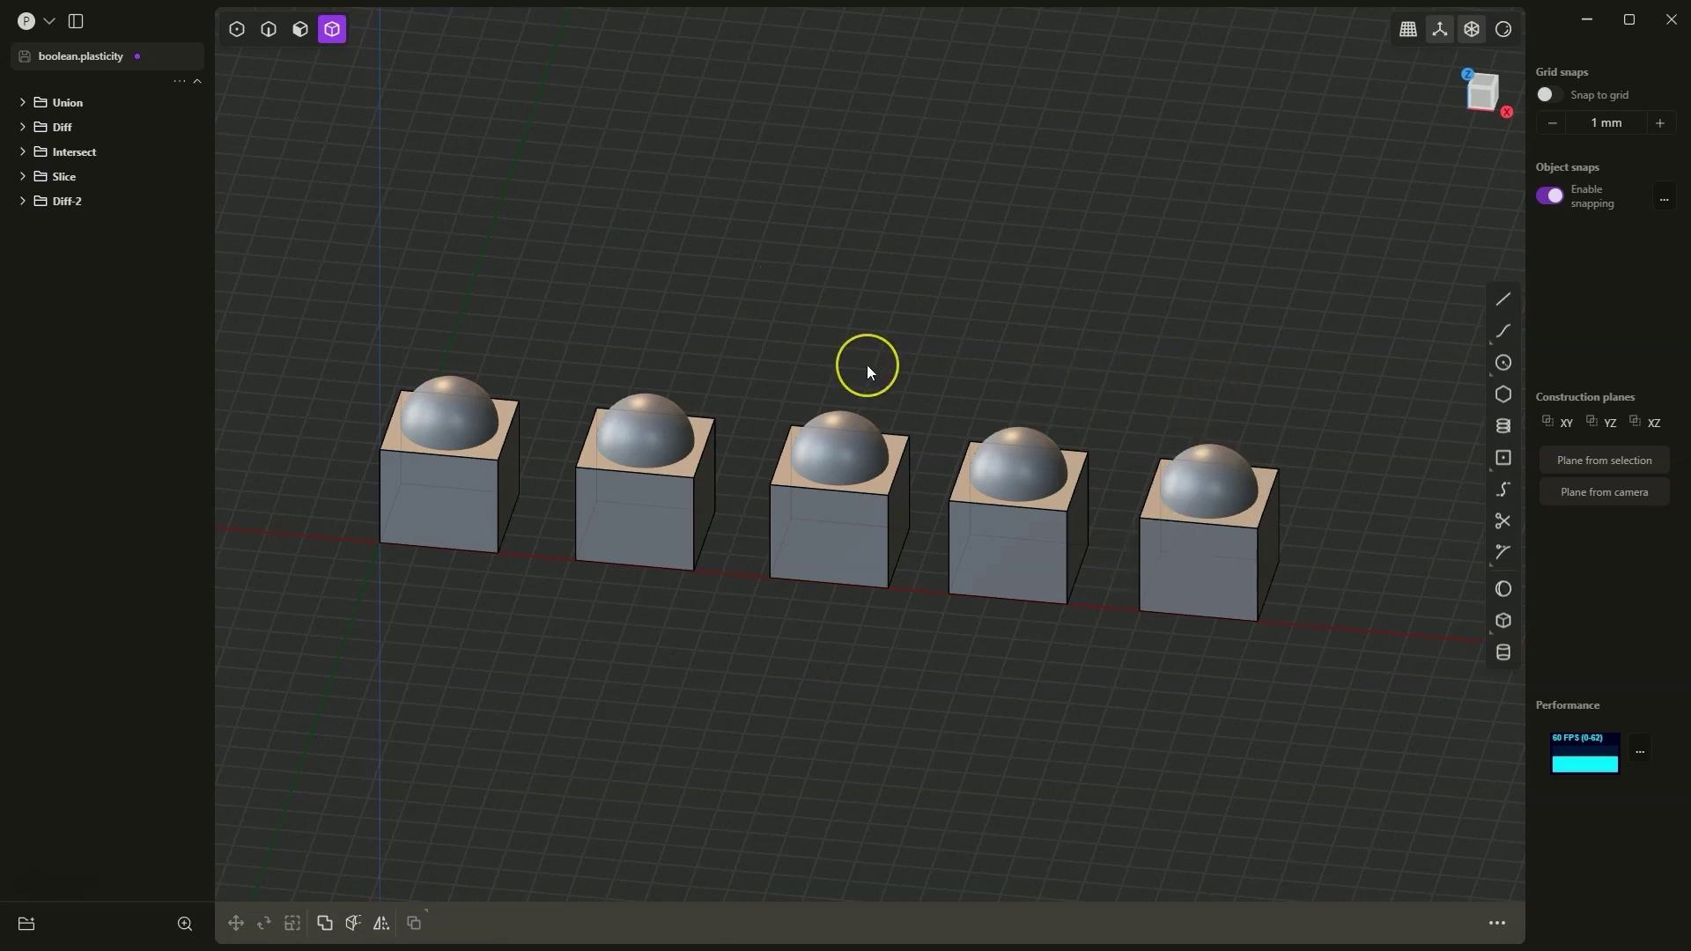
pyautogui.click(456, 426)
pyautogui.click(652, 522)
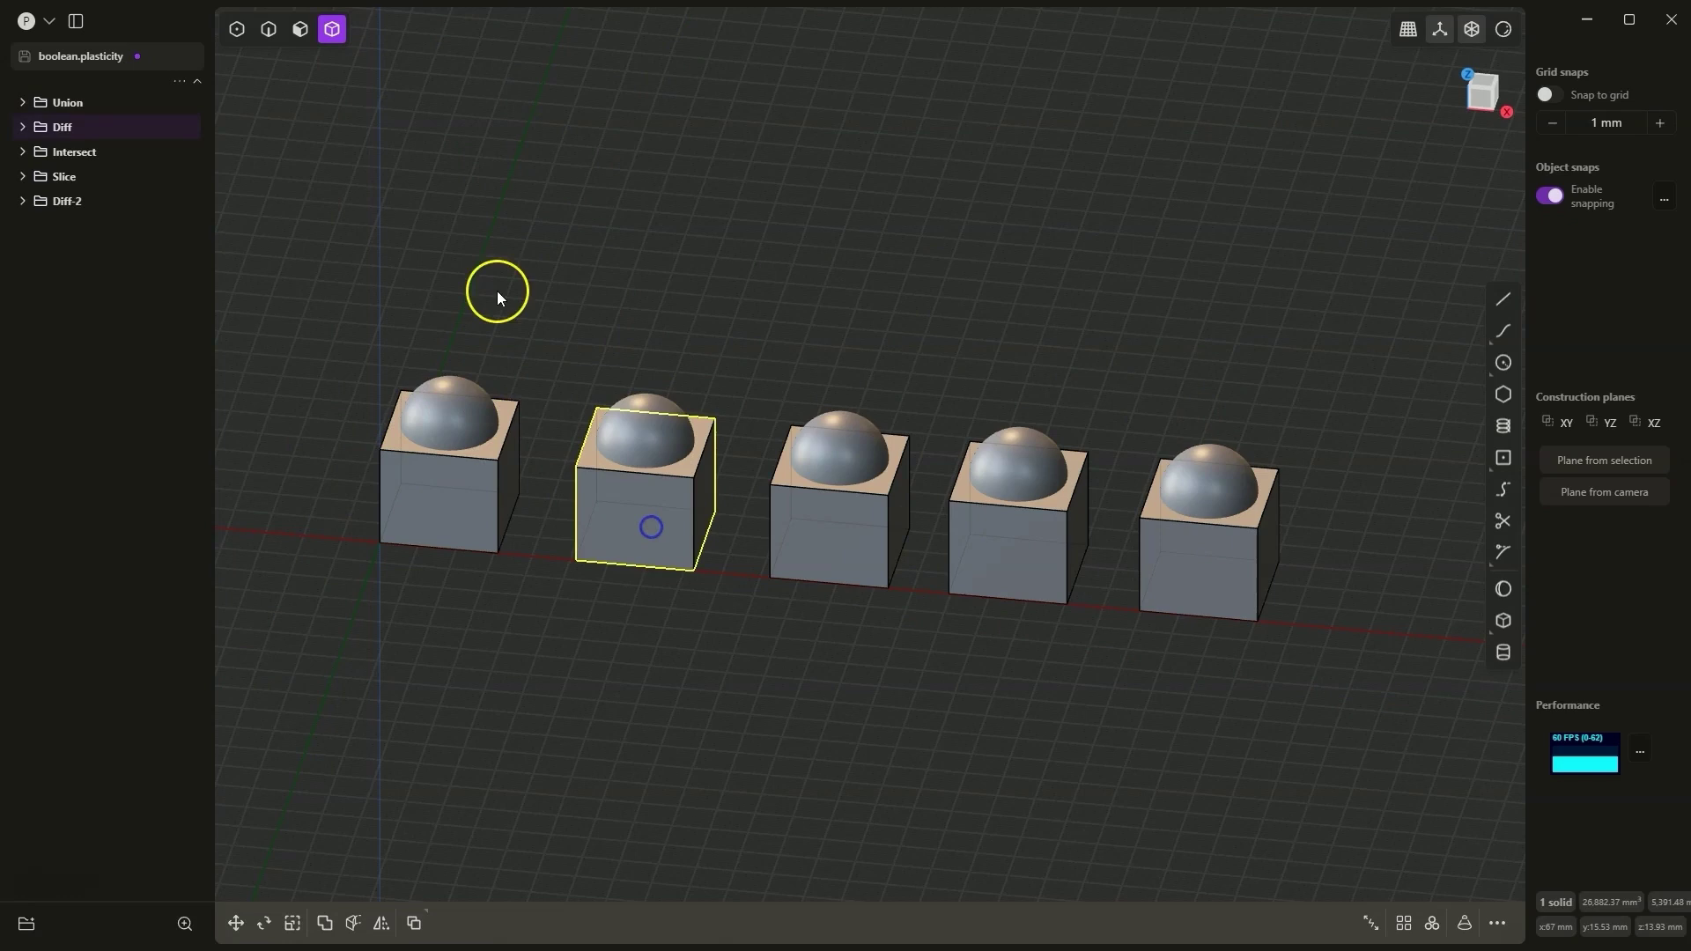
pyautogui.click(499, 280)
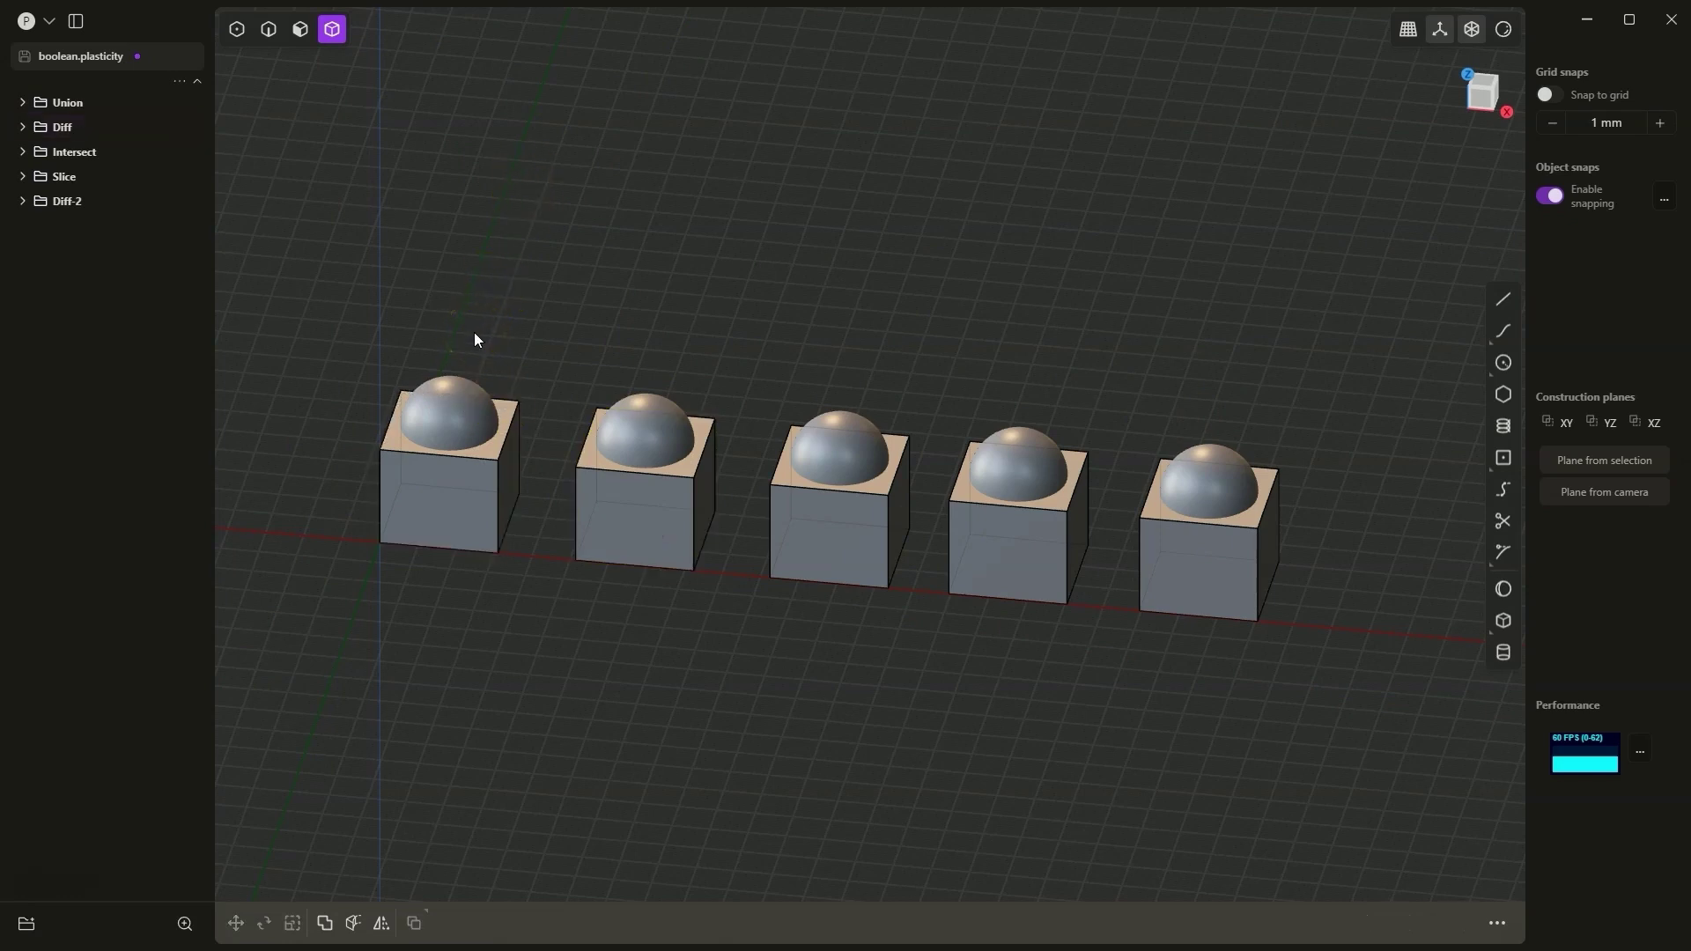
# - Select the first sphere together with its box and expand the Union group to list their solids
pyautogui.click(445, 414)
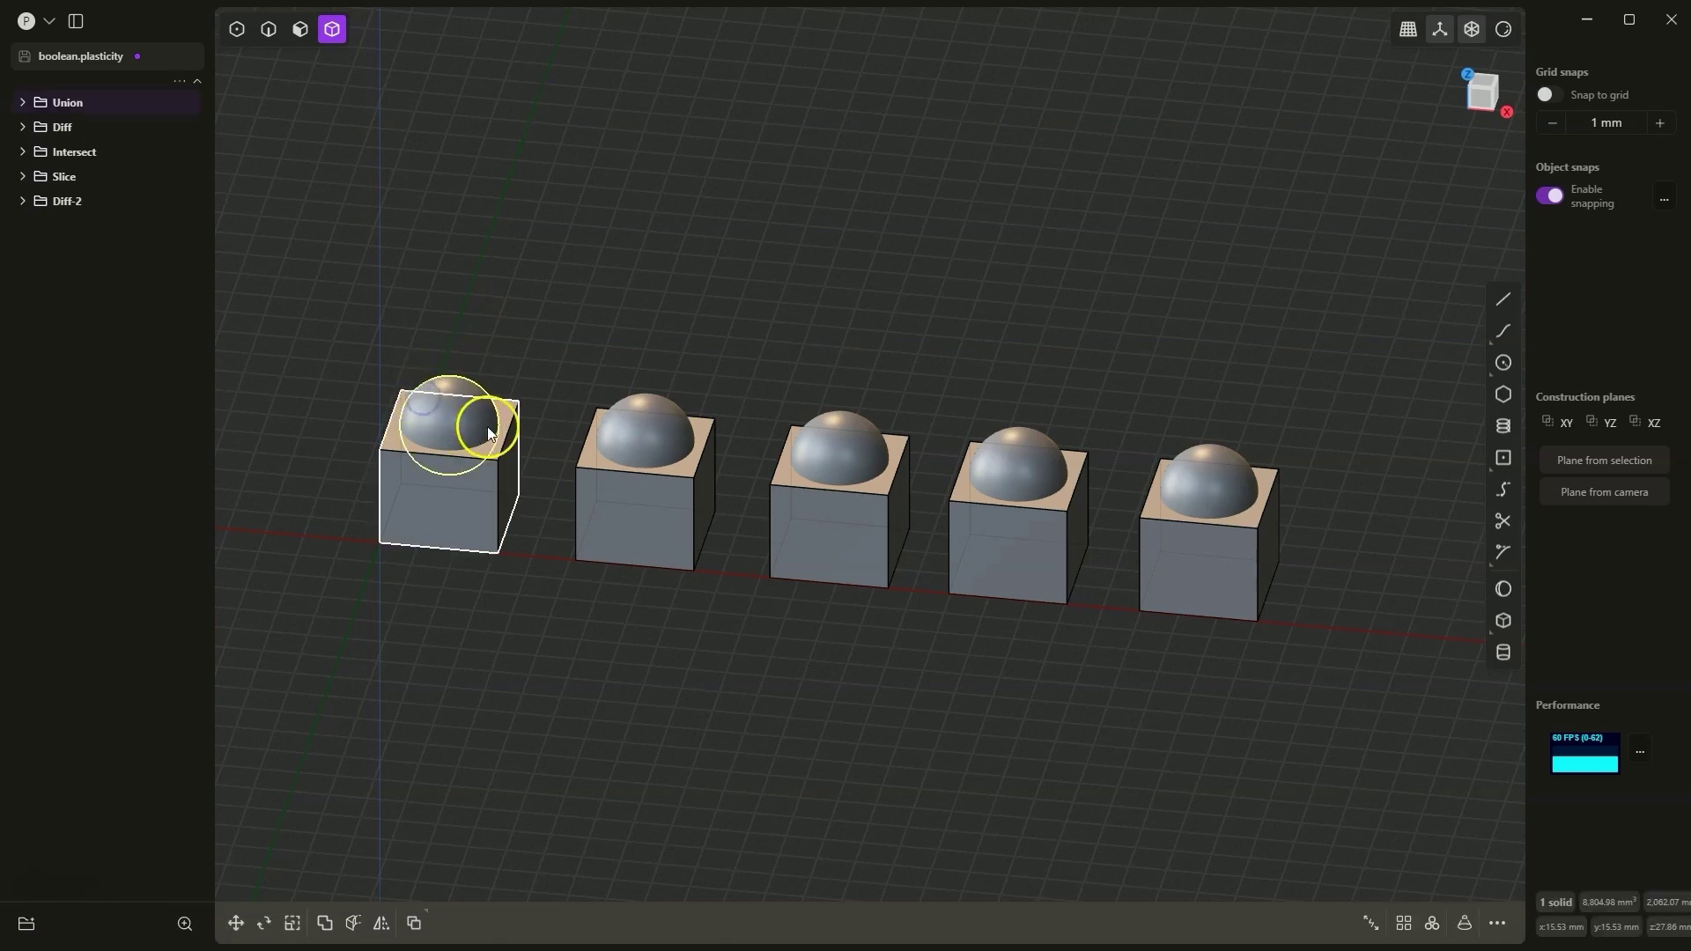
pyautogui.click(479, 367)
pyautogui.click(430, 469)
pyautogui.click(447, 489)
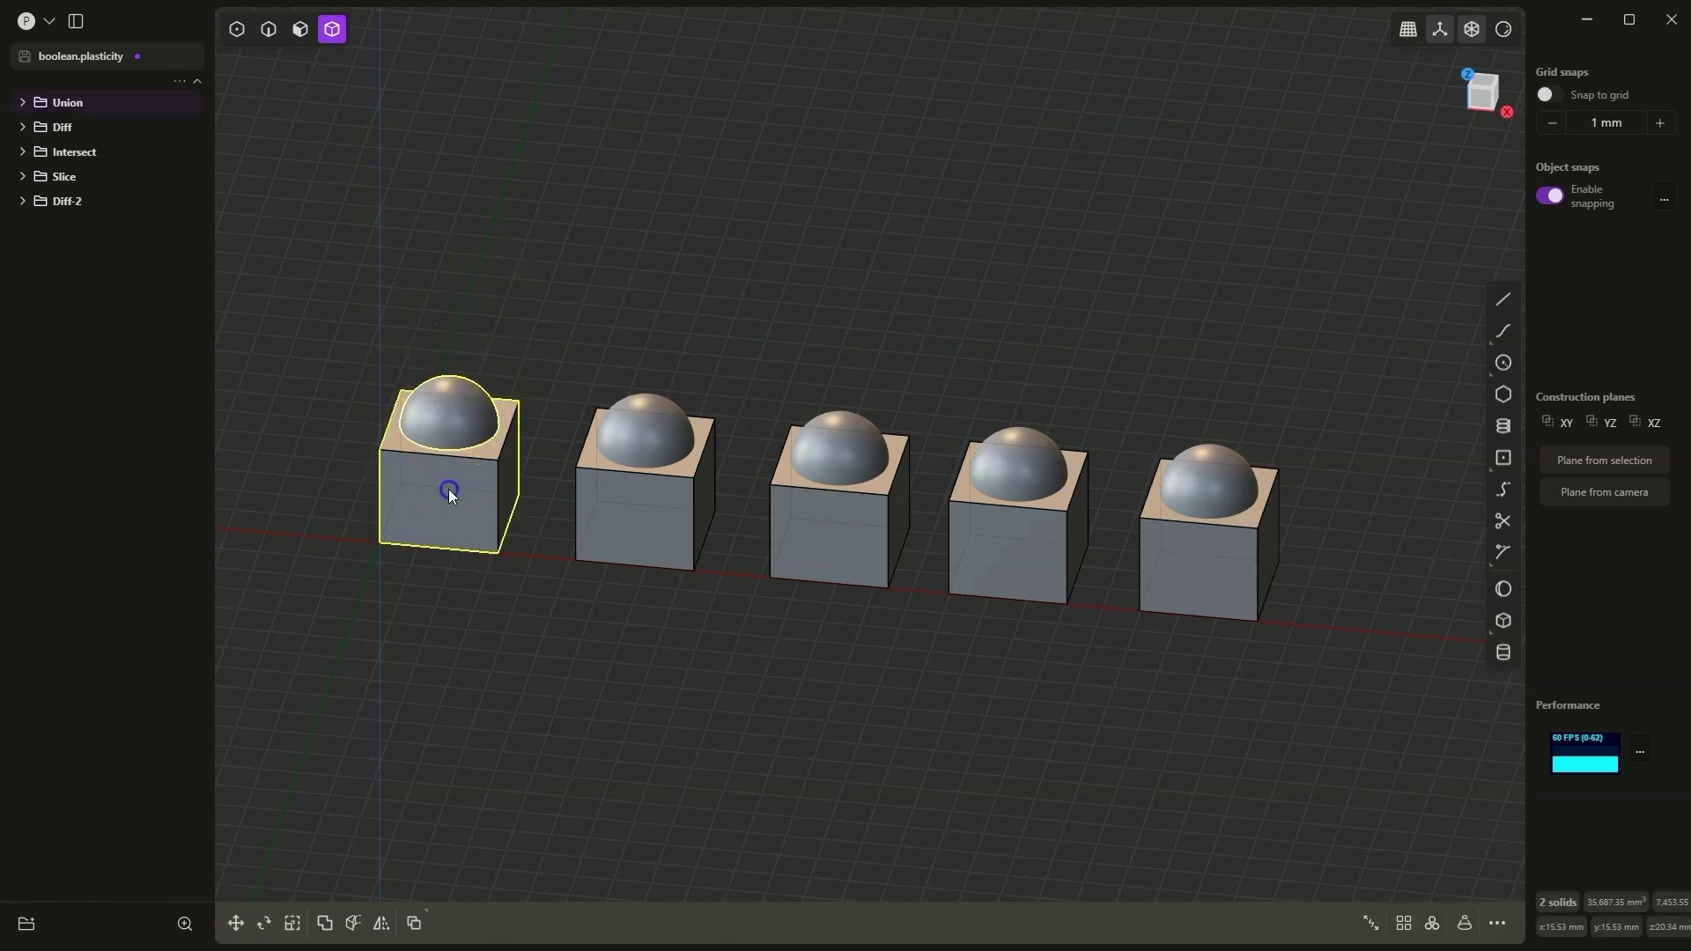
pyautogui.click(22, 102)
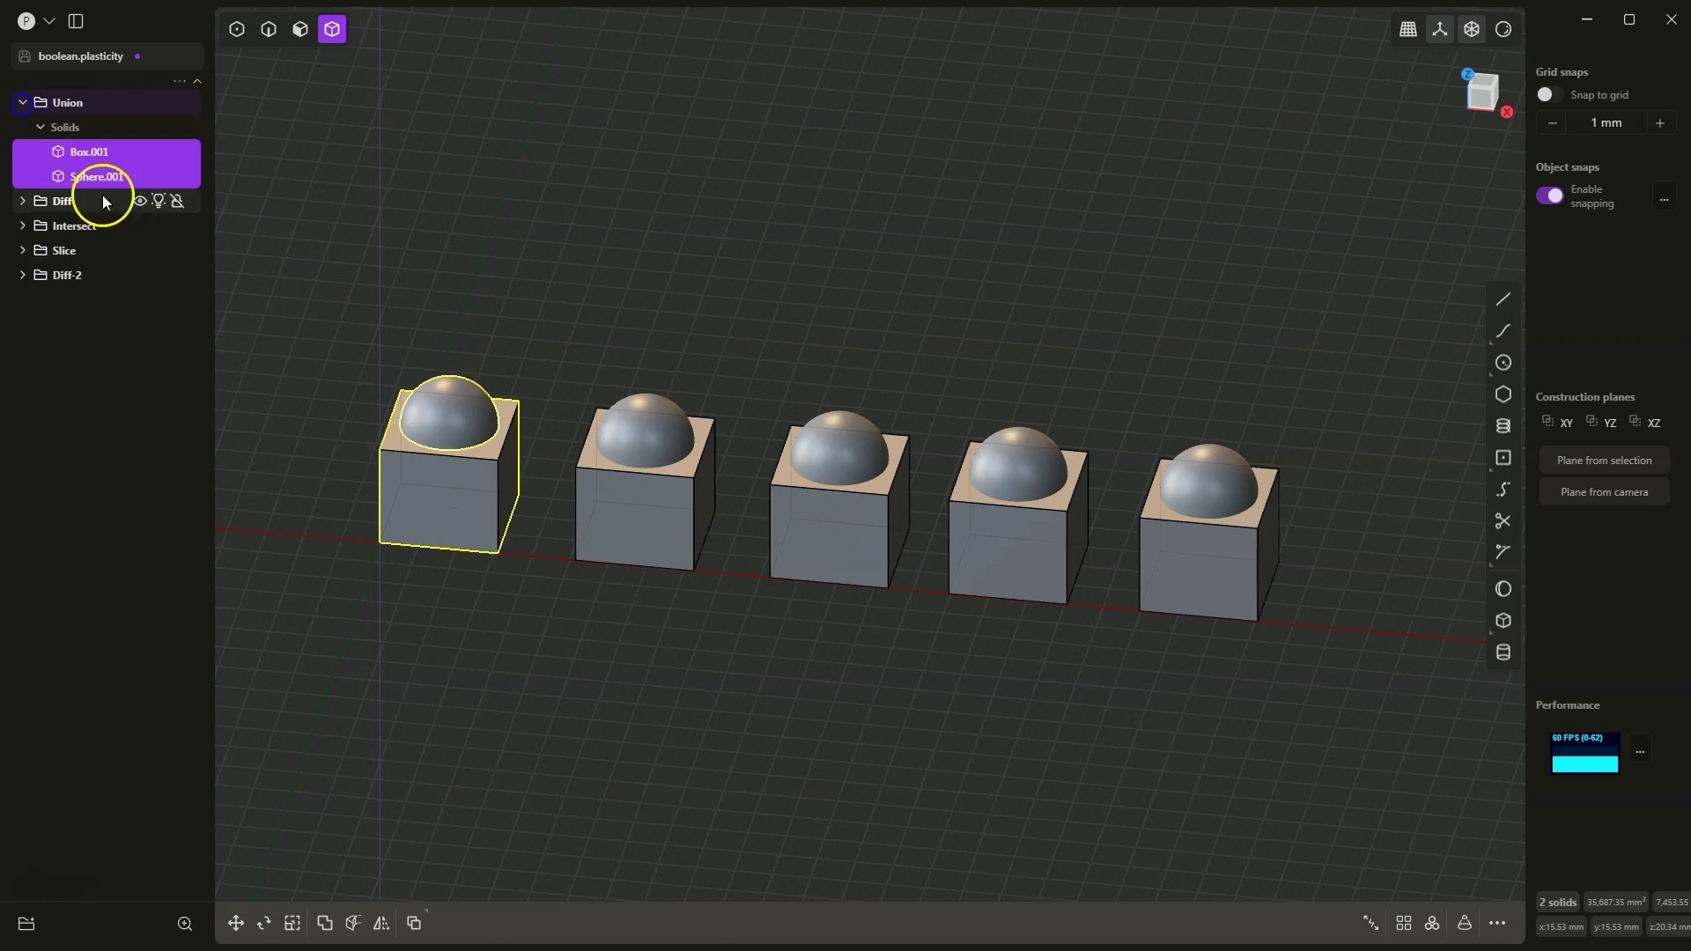
# - Merge the Union group's sphere and box with a Boolean Union, using the sphere as target, and select the merged solid
pyautogui.click(104, 150)
pyautogui.click(99, 176)
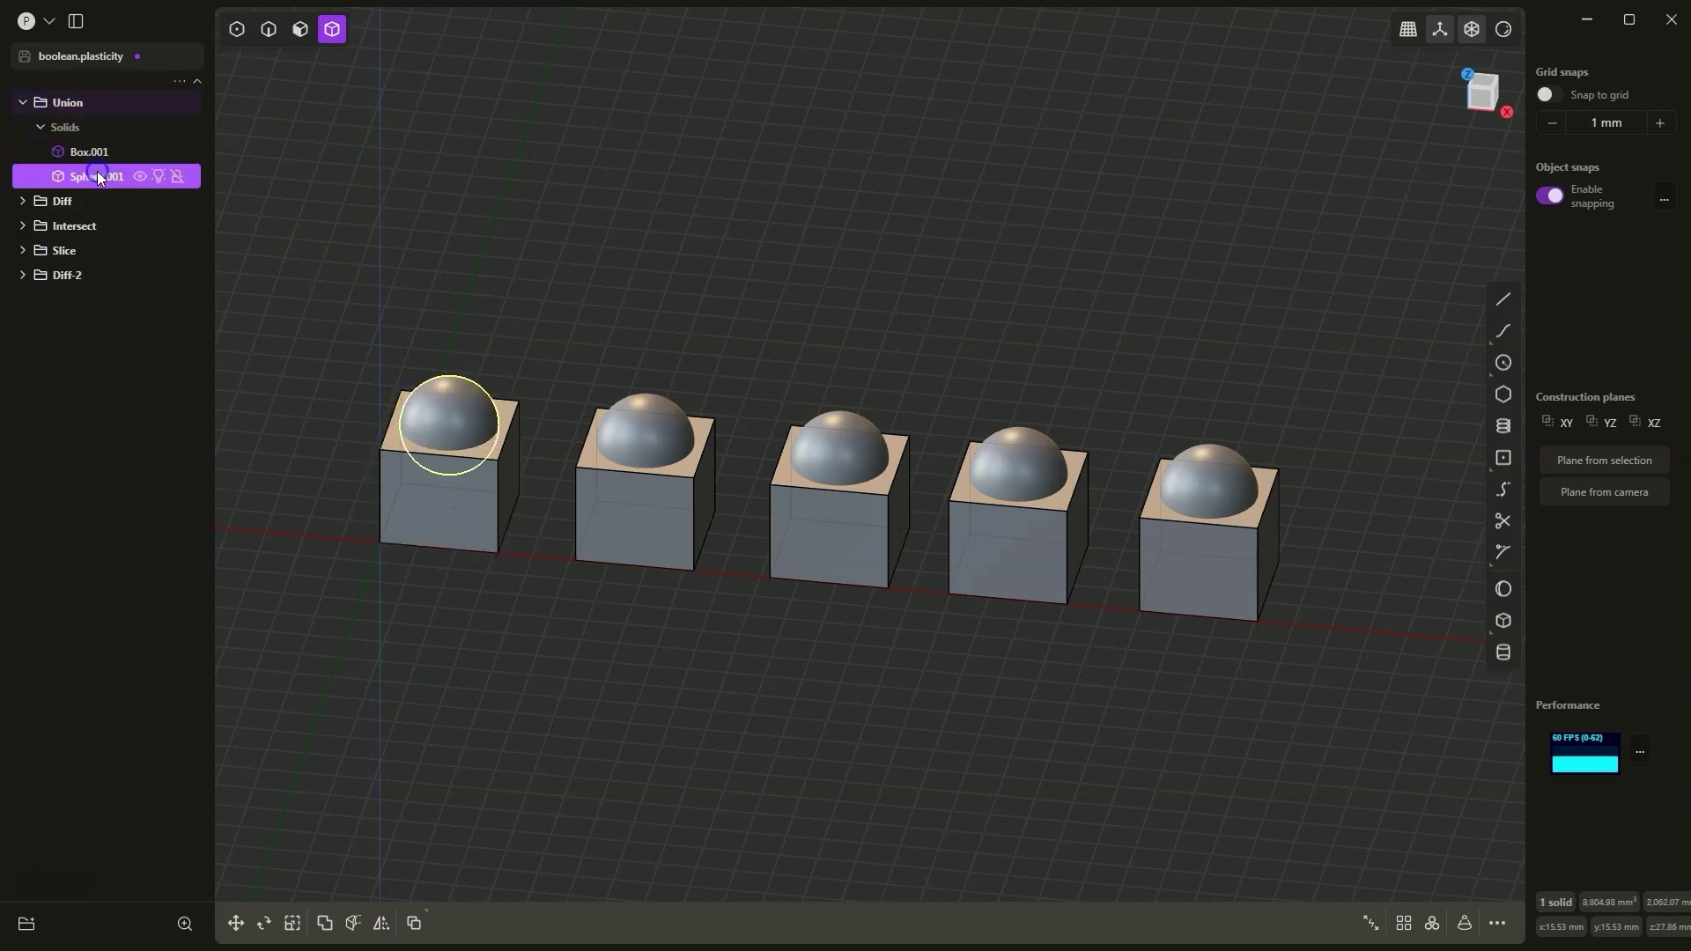
pyautogui.keyDown('shift'); pyautogui.click(93, 151); pyautogui.keyUp('shift')
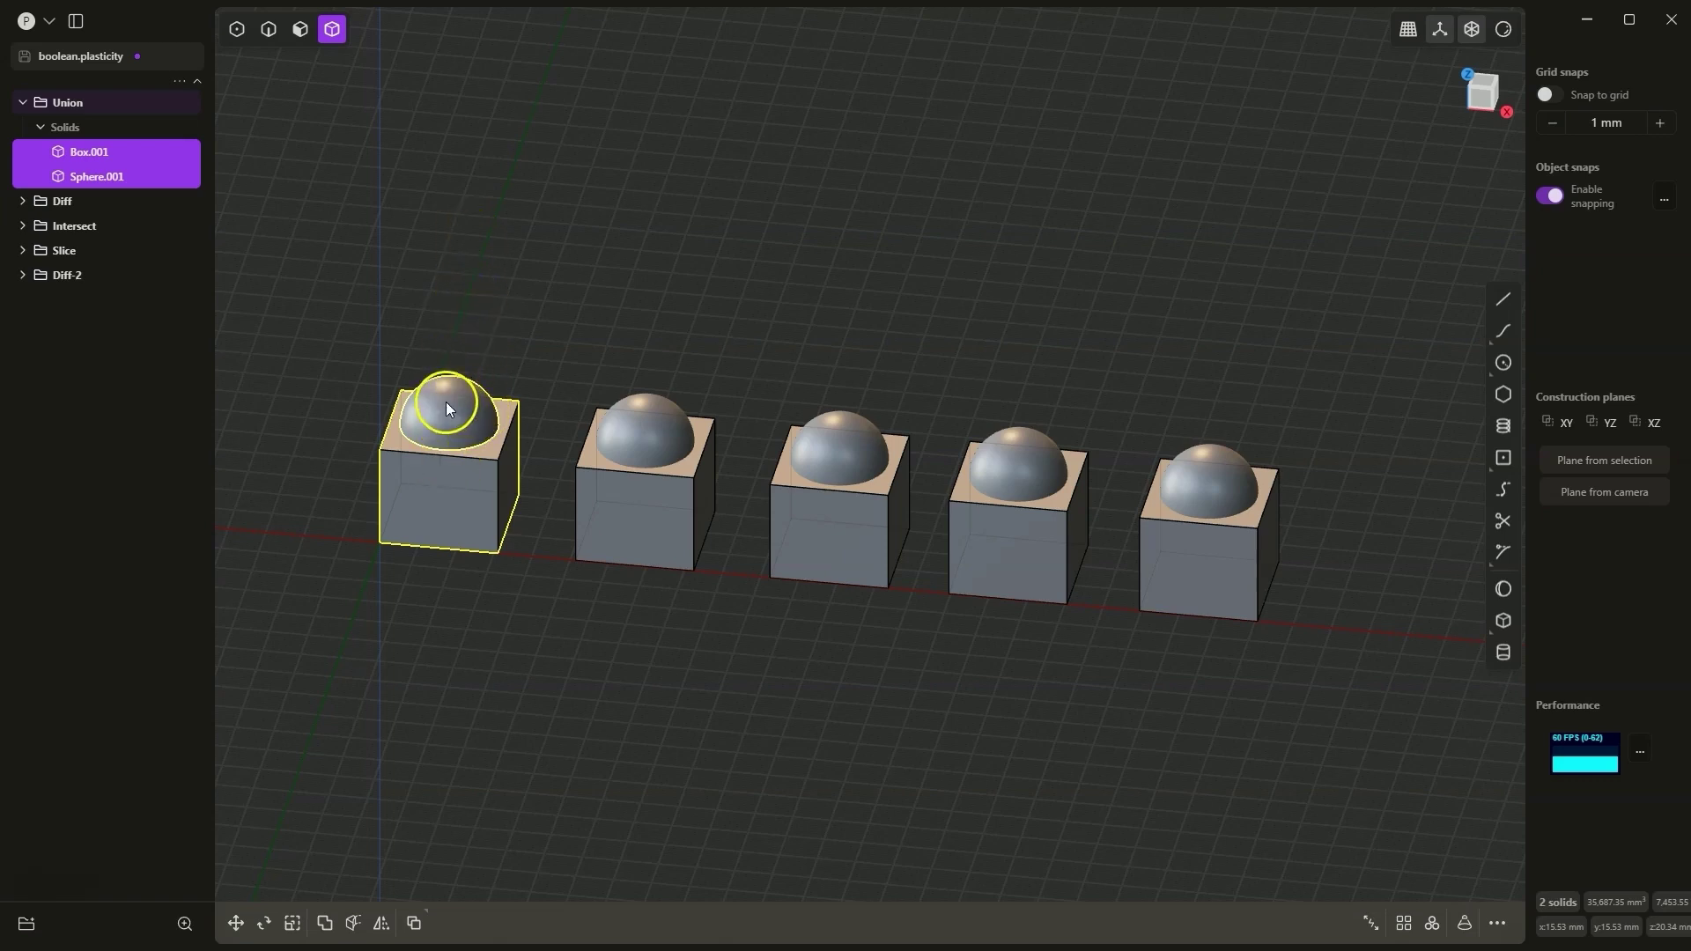
pyautogui.click(324, 931)
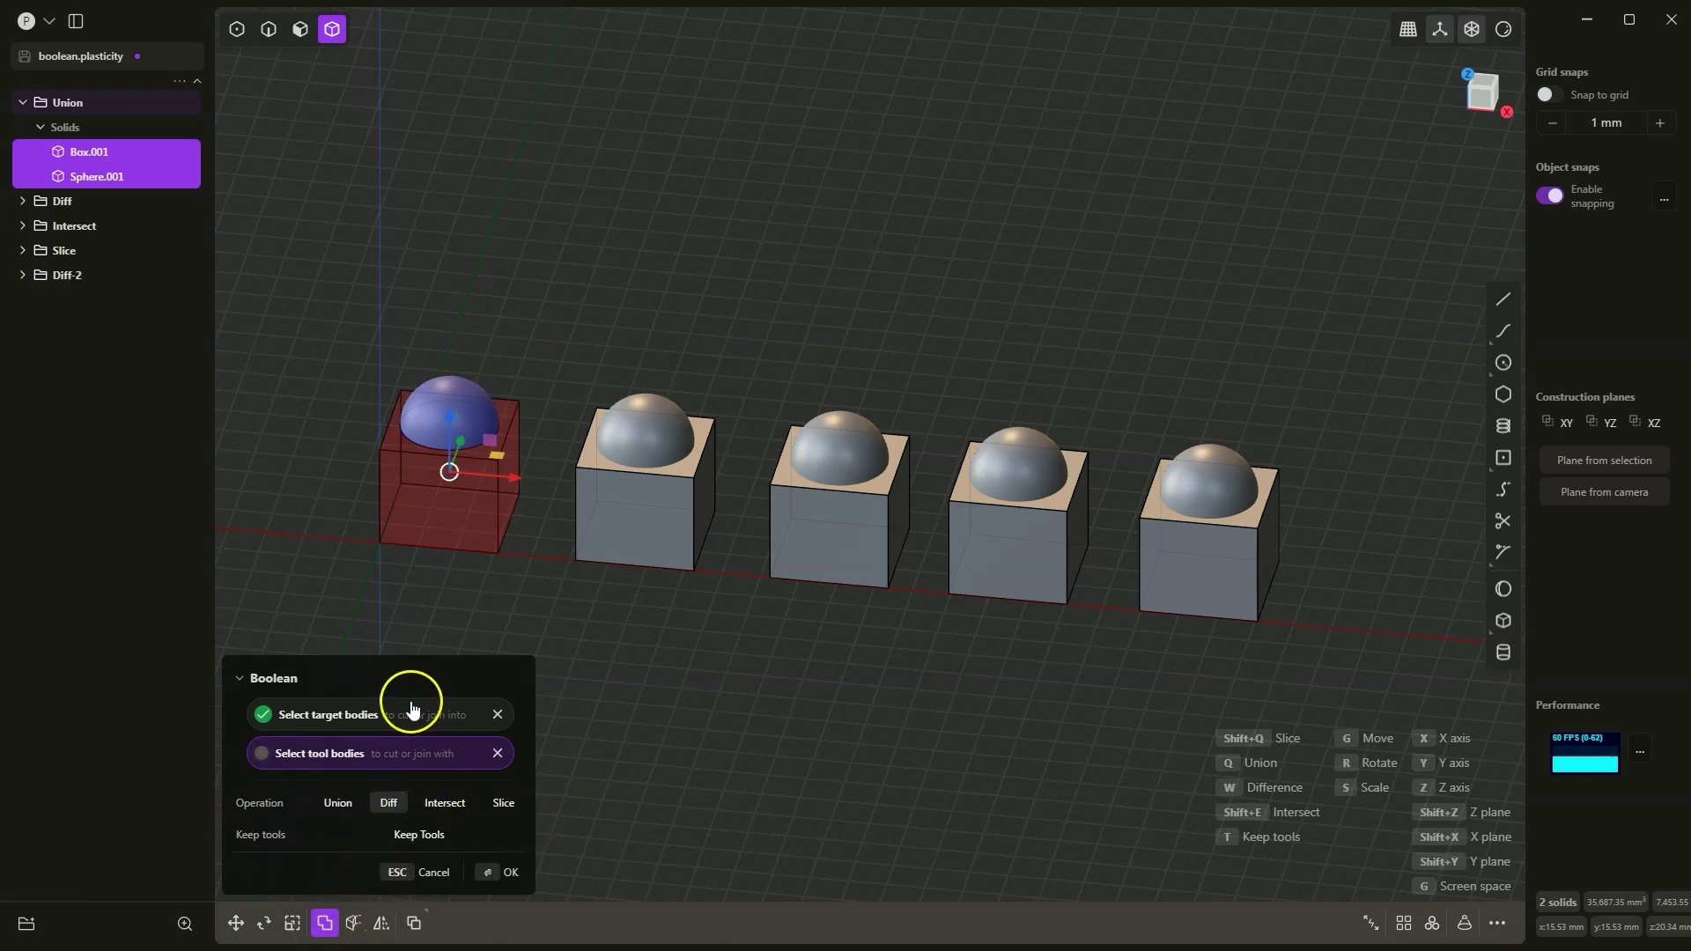
pyautogui.click(467, 810)
pyautogui.click(337, 803)
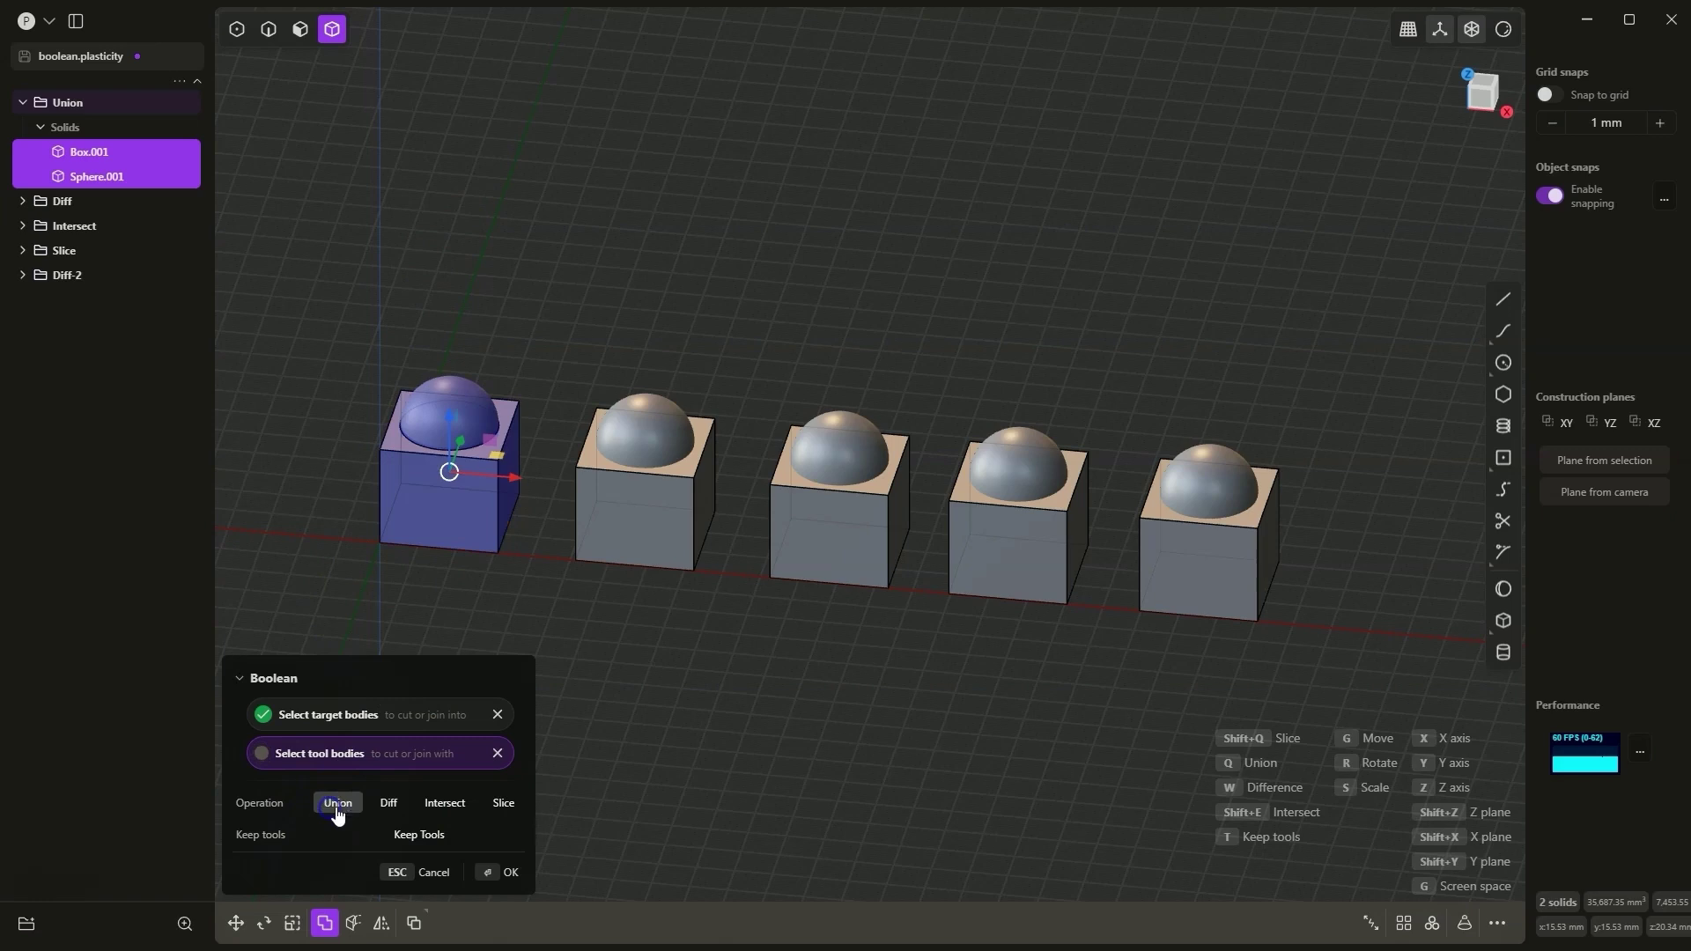
pyautogui.click(527, 881)
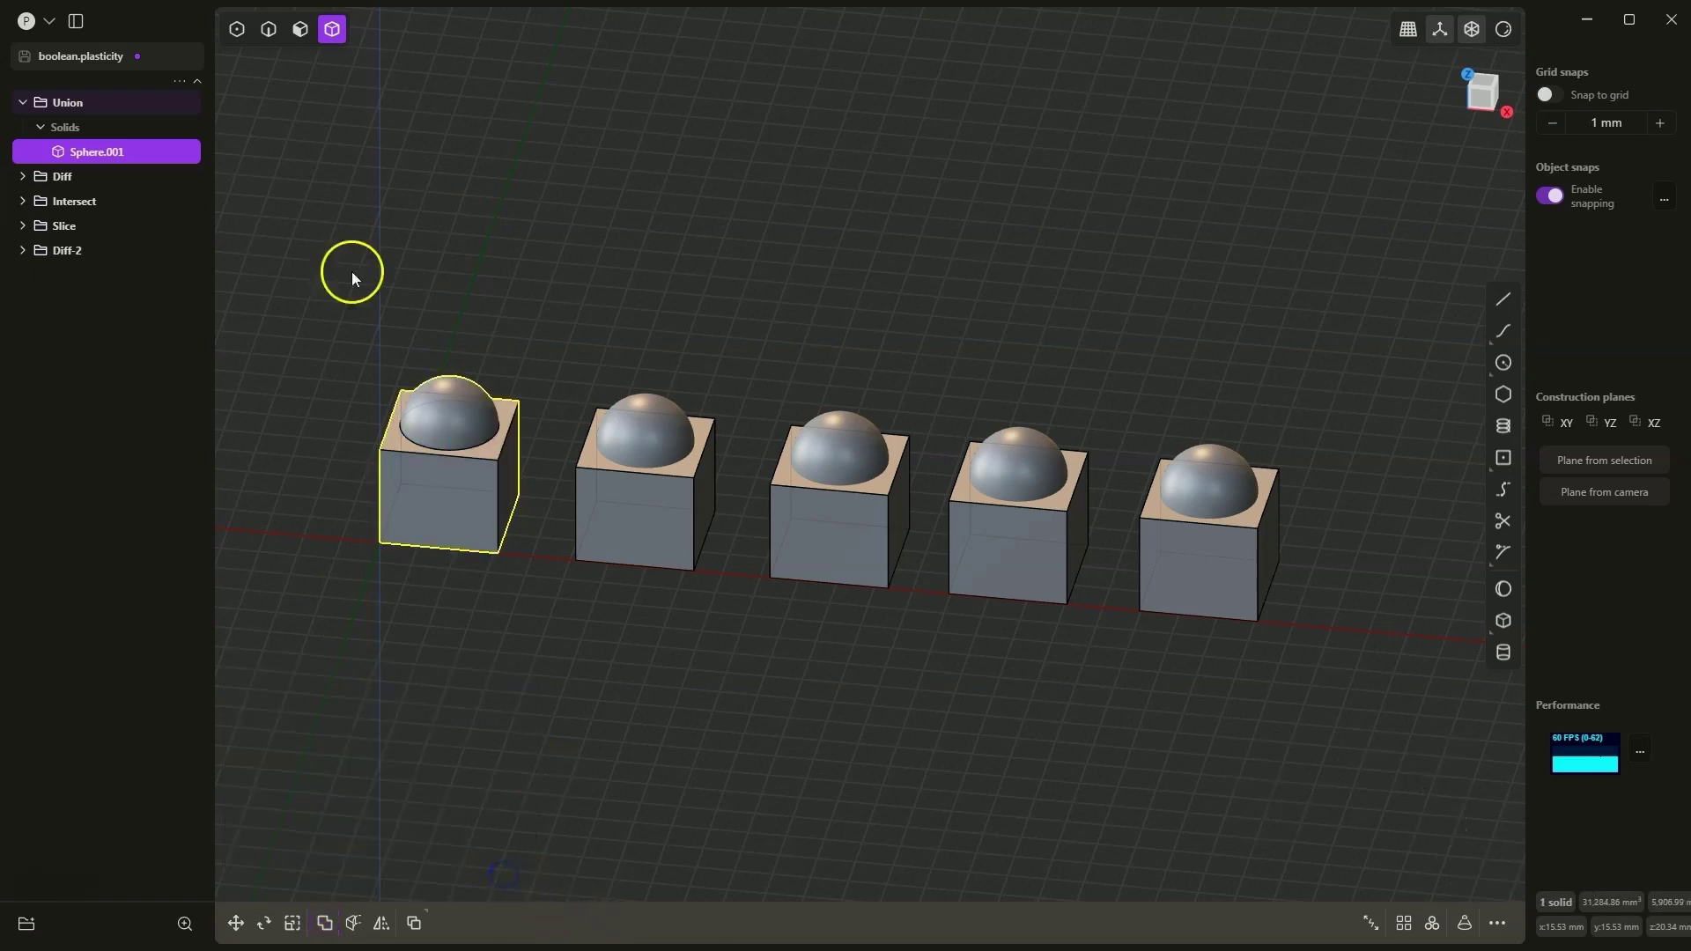
pyautogui.click(476, 201)
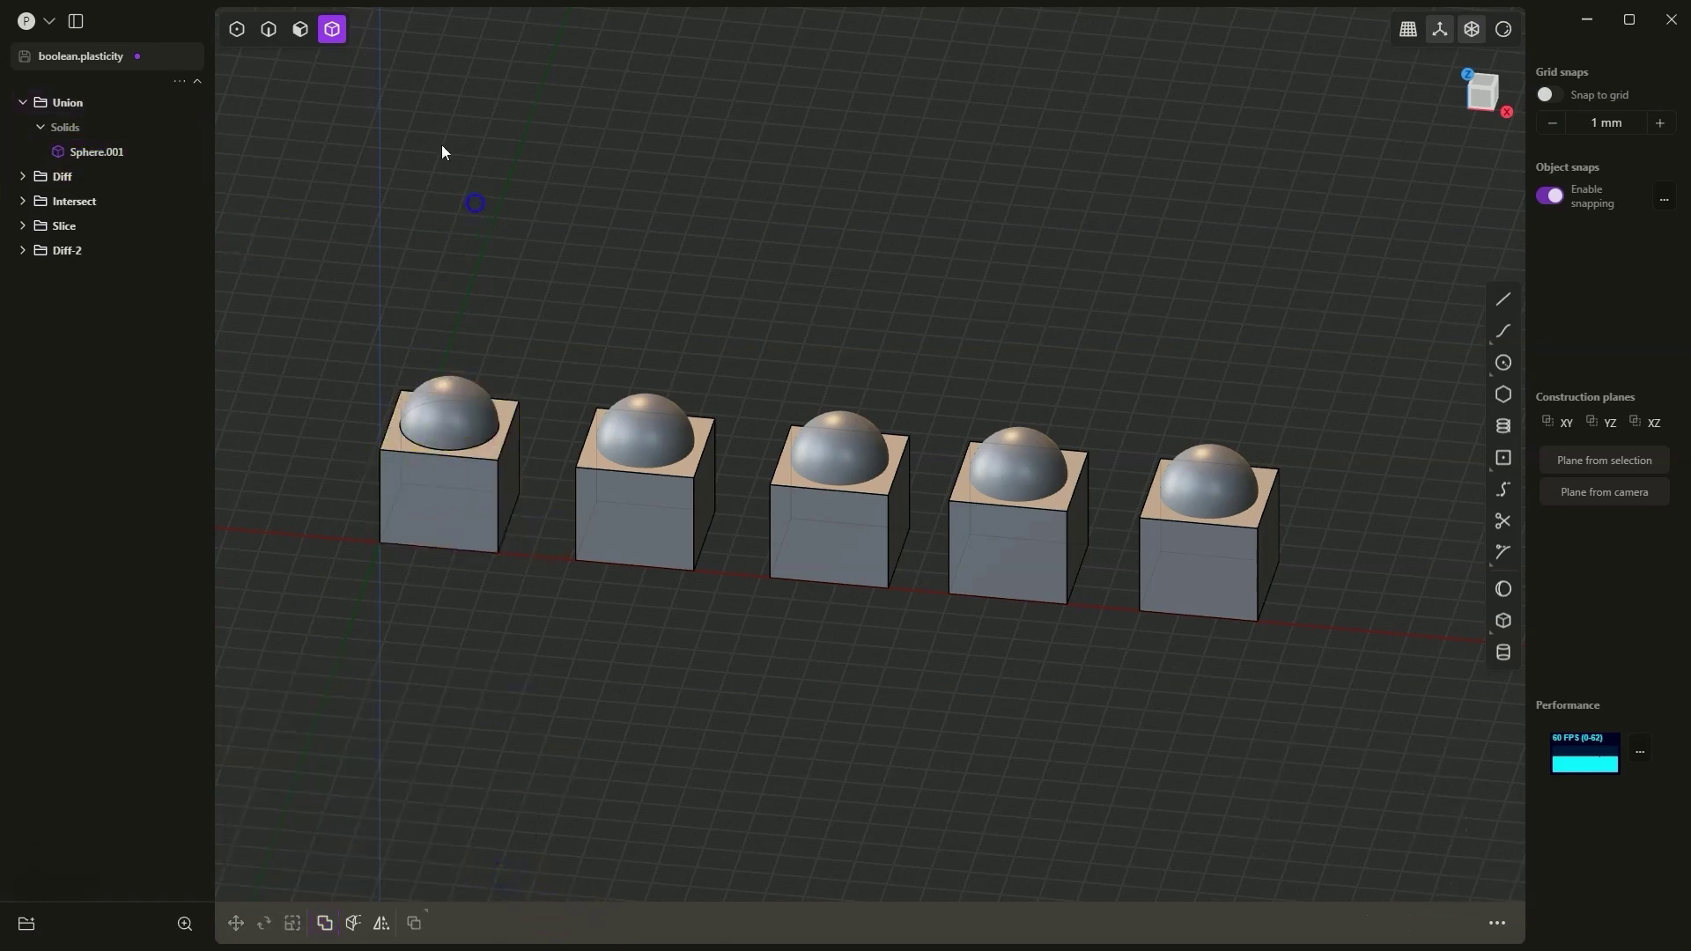
pyautogui.click(445, 445)
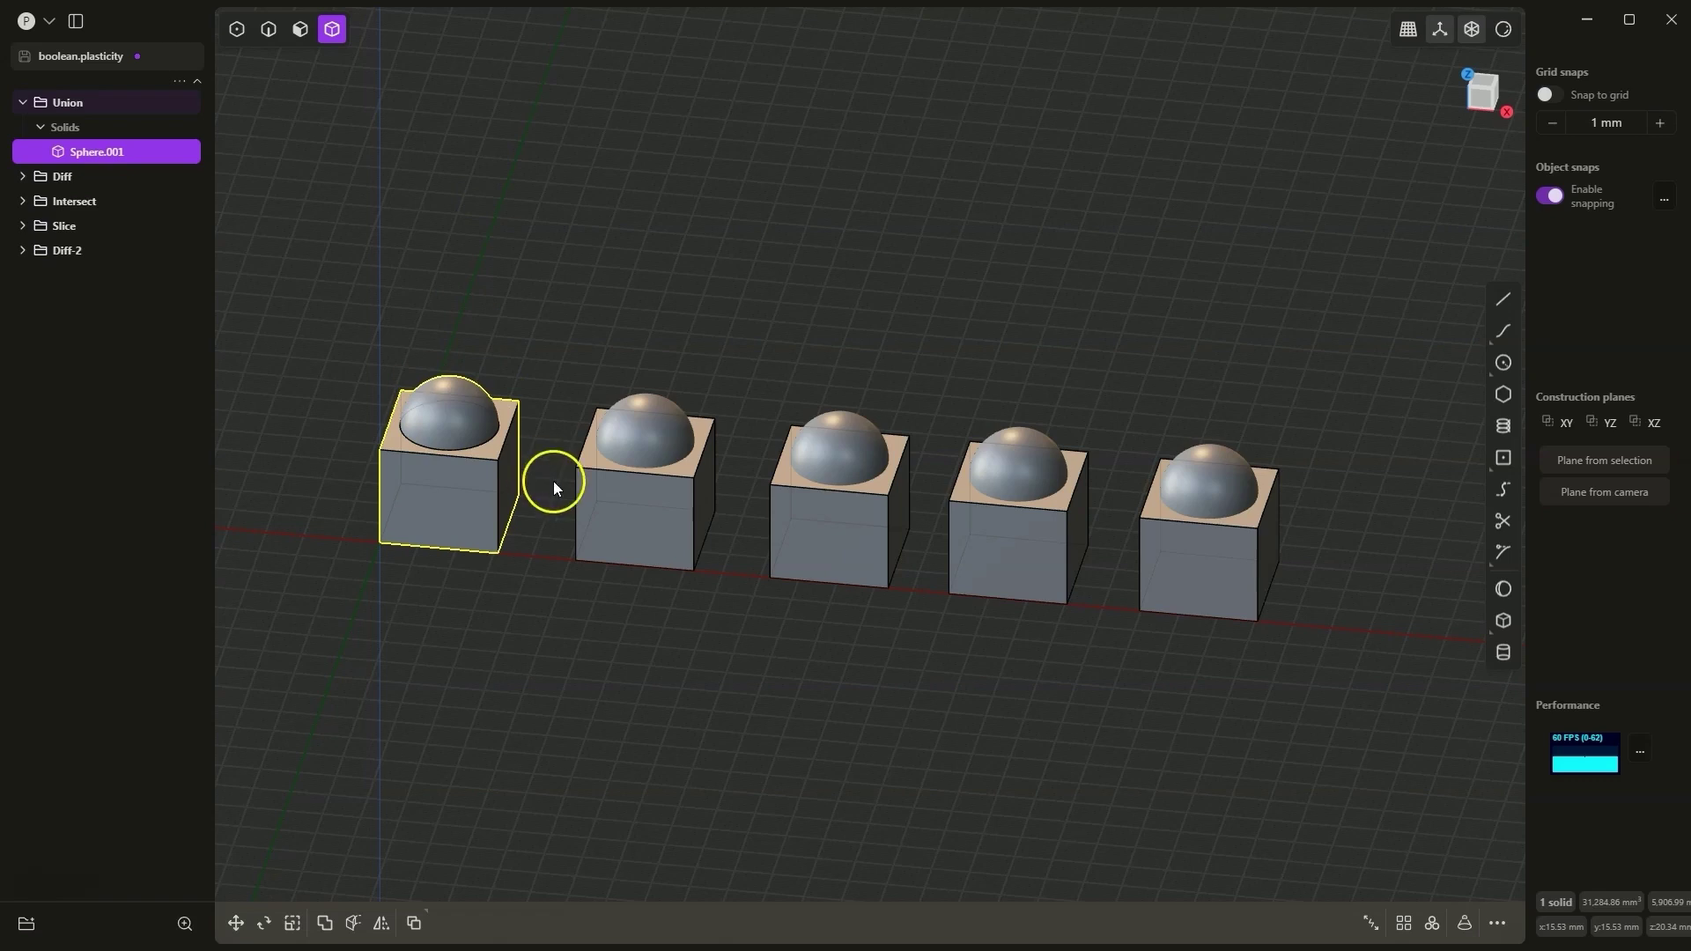
# - Subtract the second sphere from its box with a Boolean Diff, using the box as target body
pyautogui.click(633, 511)
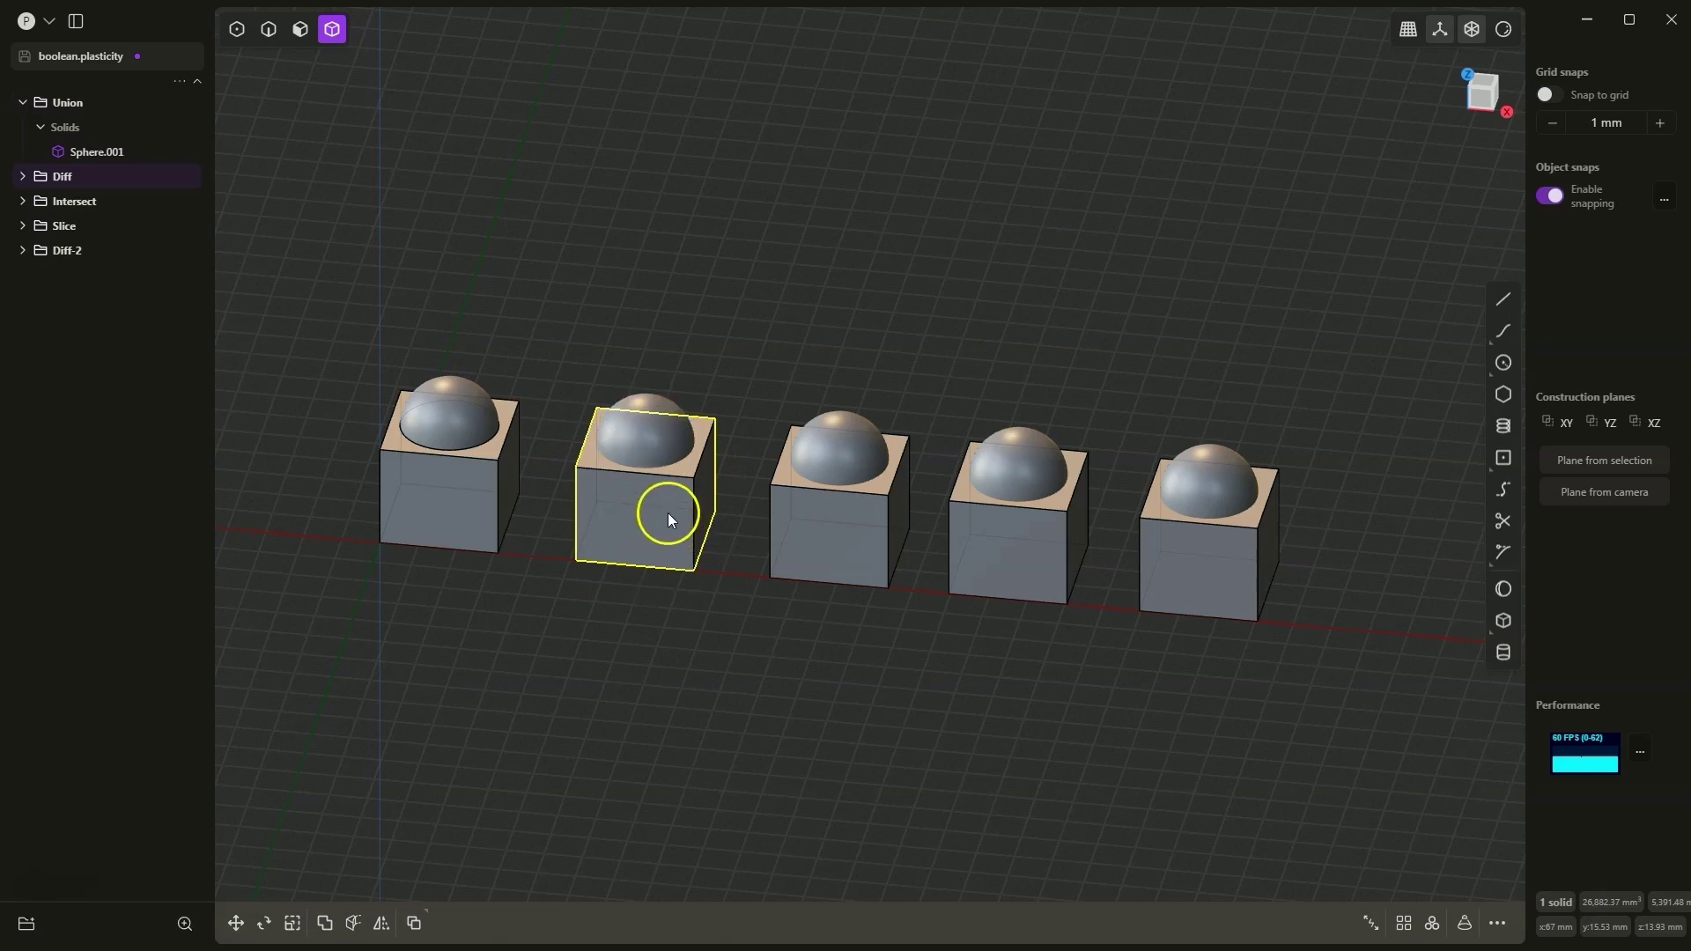
pyautogui.keyDown('shift'); pyautogui.click(648, 442); pyautogui.keyUp('shift')
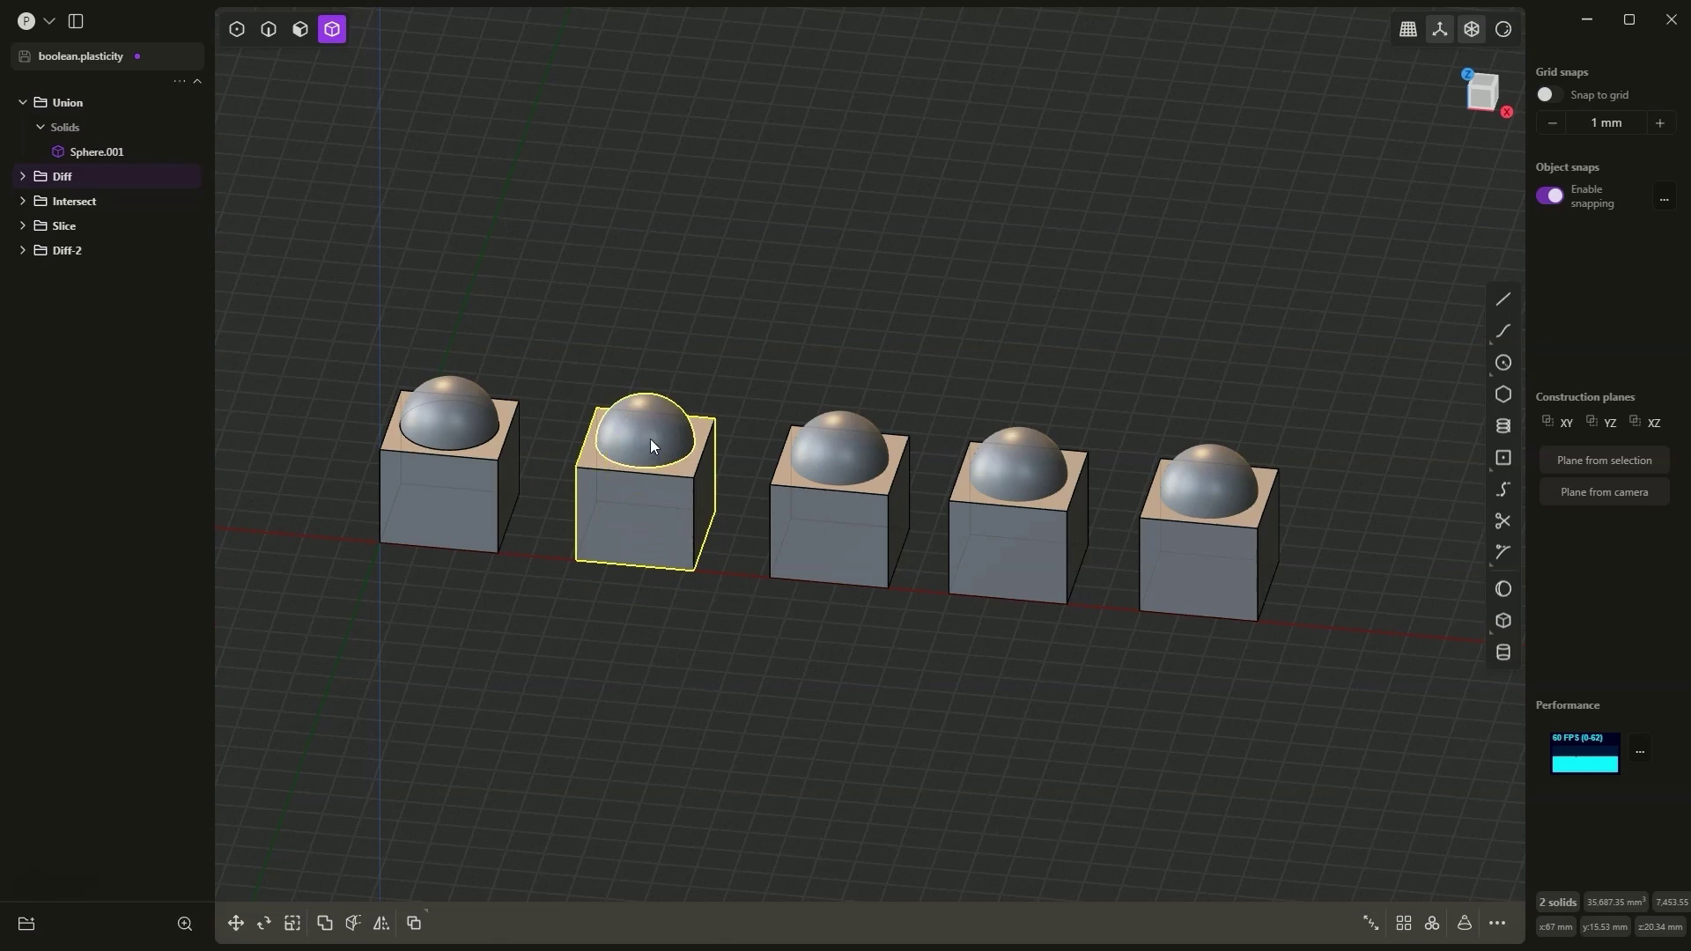
pyautogui.hotkey('shift', '-')
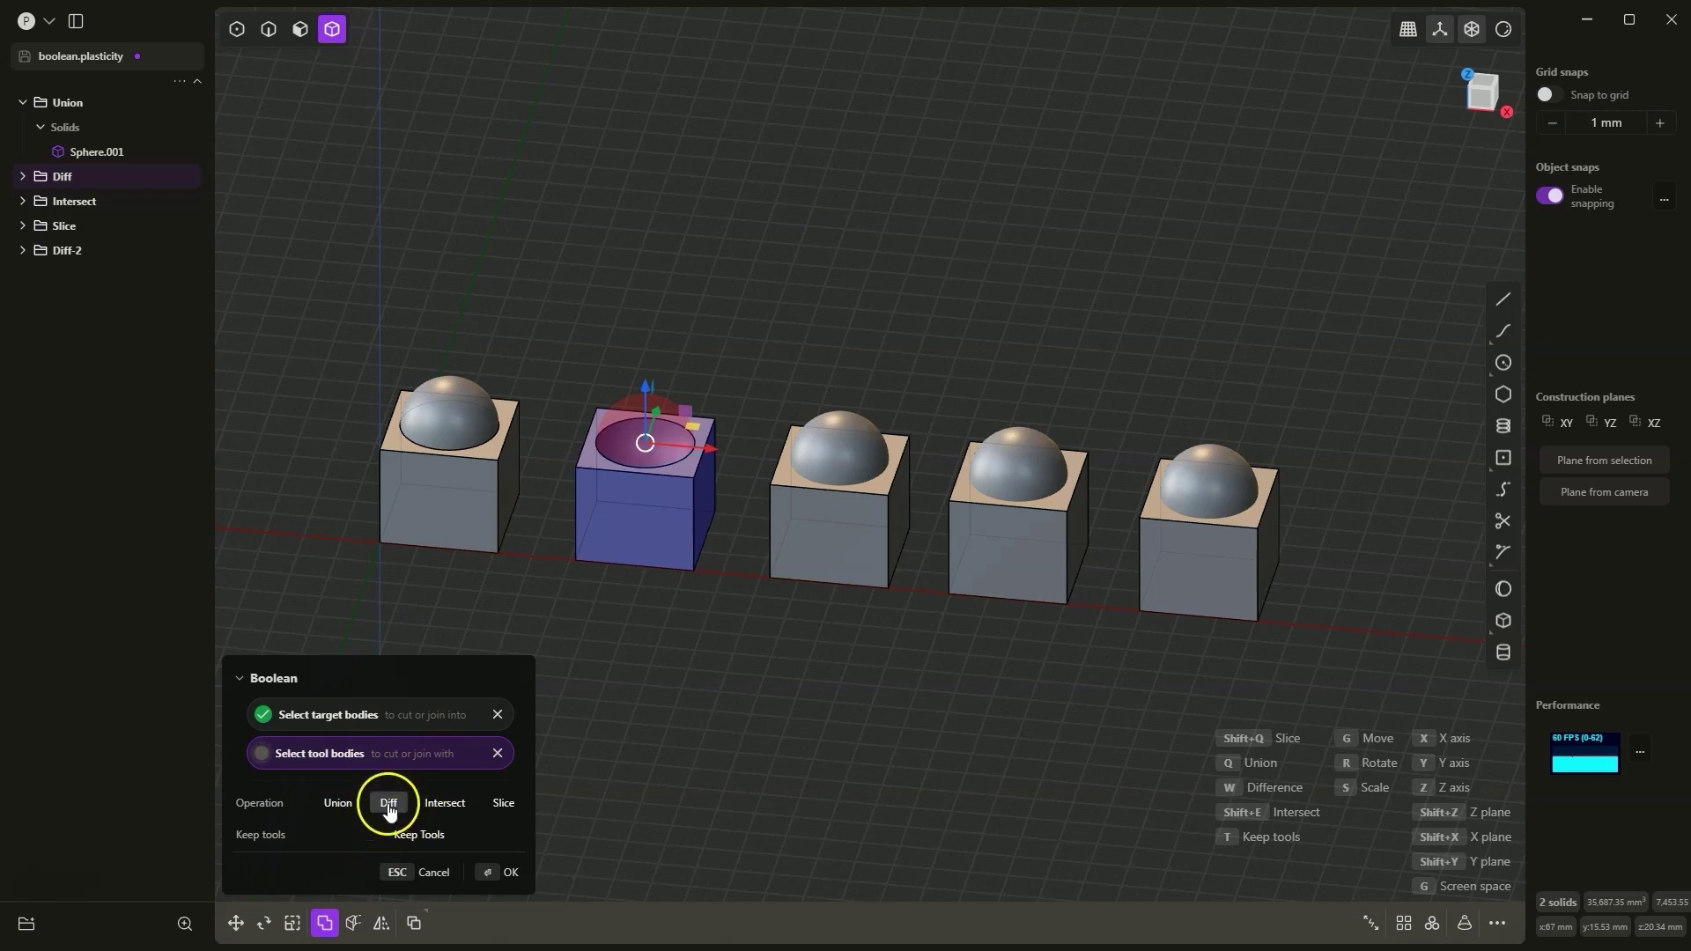
pyautogui.click(504, 872)
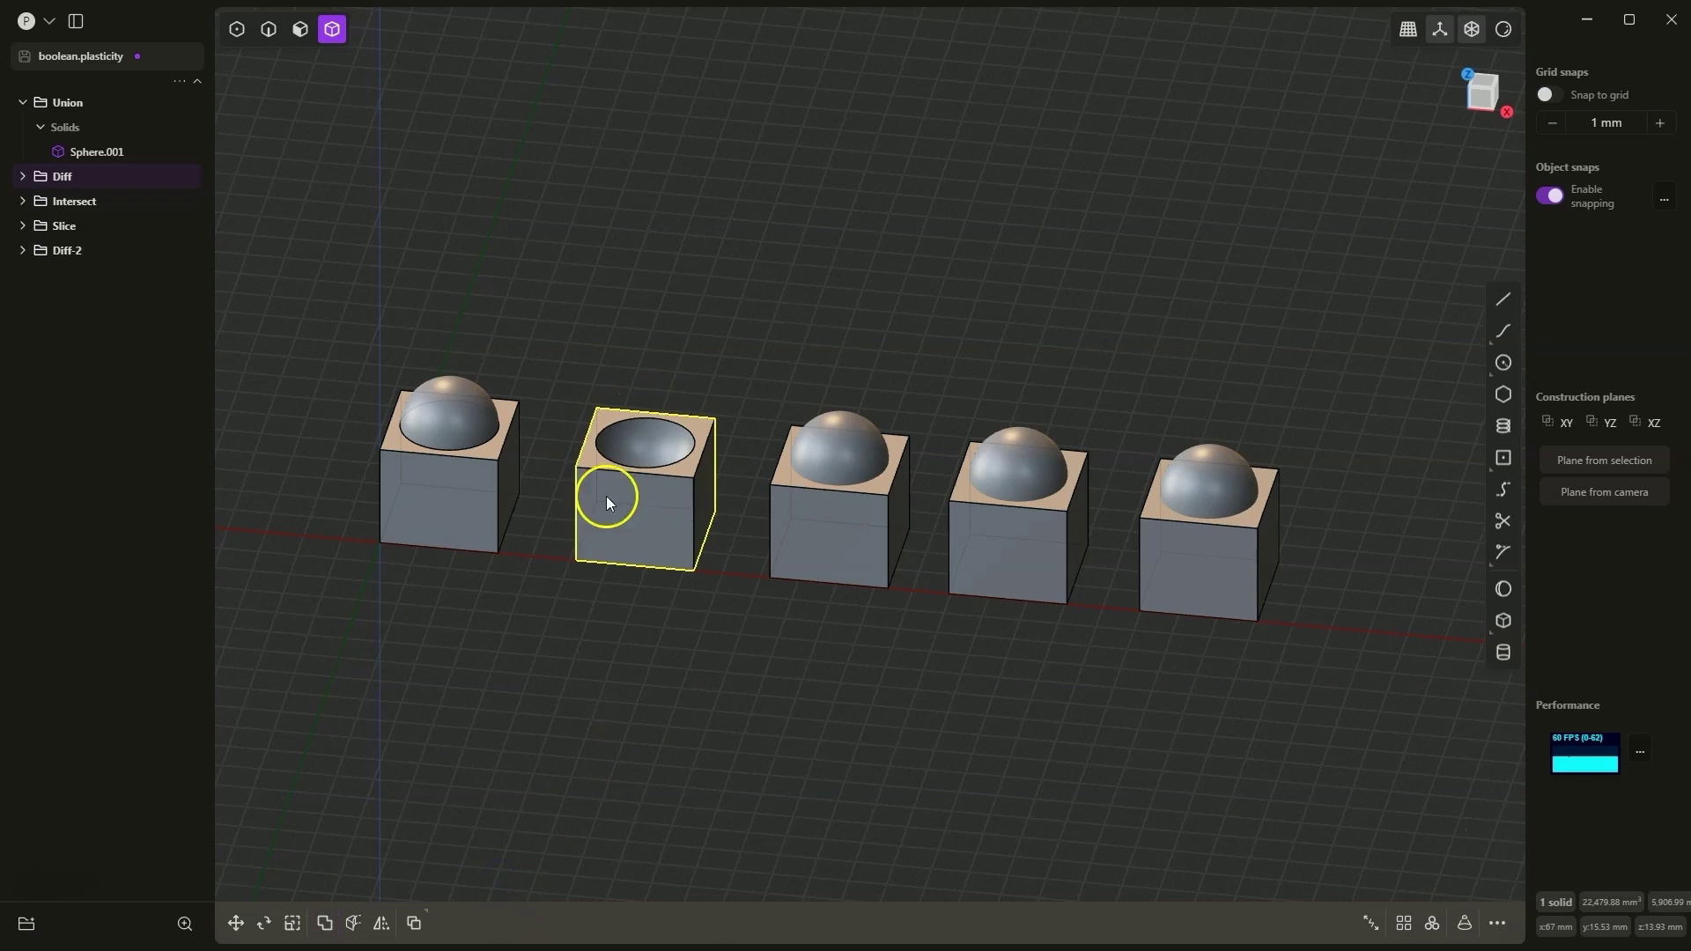
pyautogui.click(692, 633)
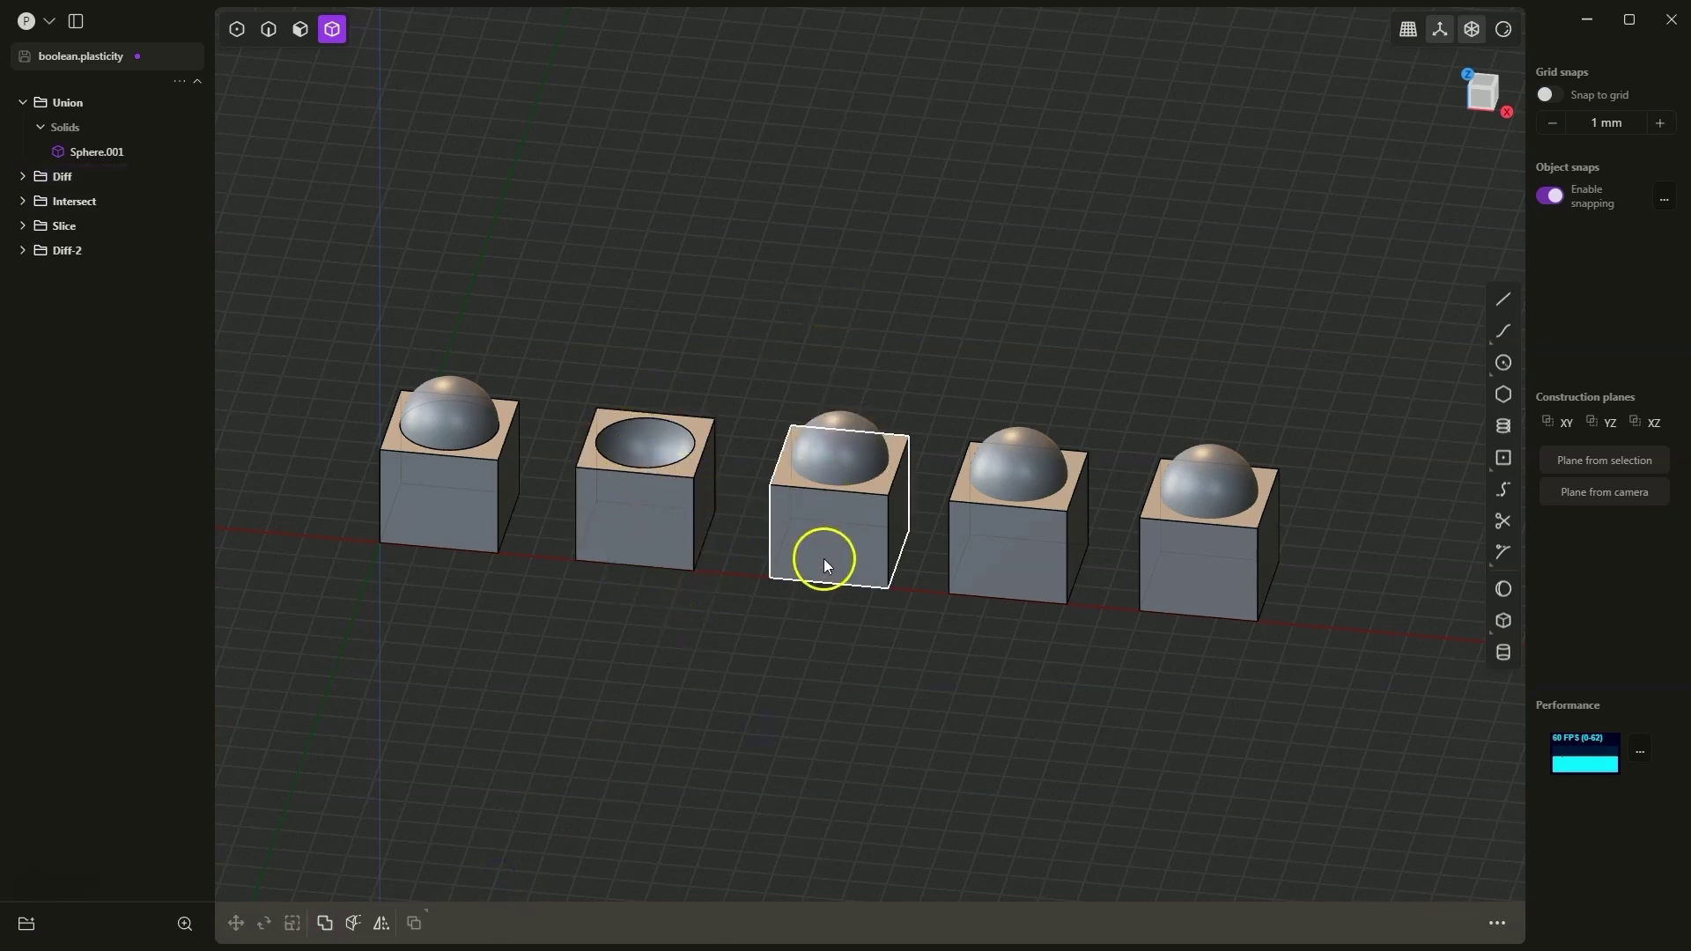
# - Subtract the third box from its sphere with a Boolean Diff, using the sphere as target body
pyautogui.click(821, 437)
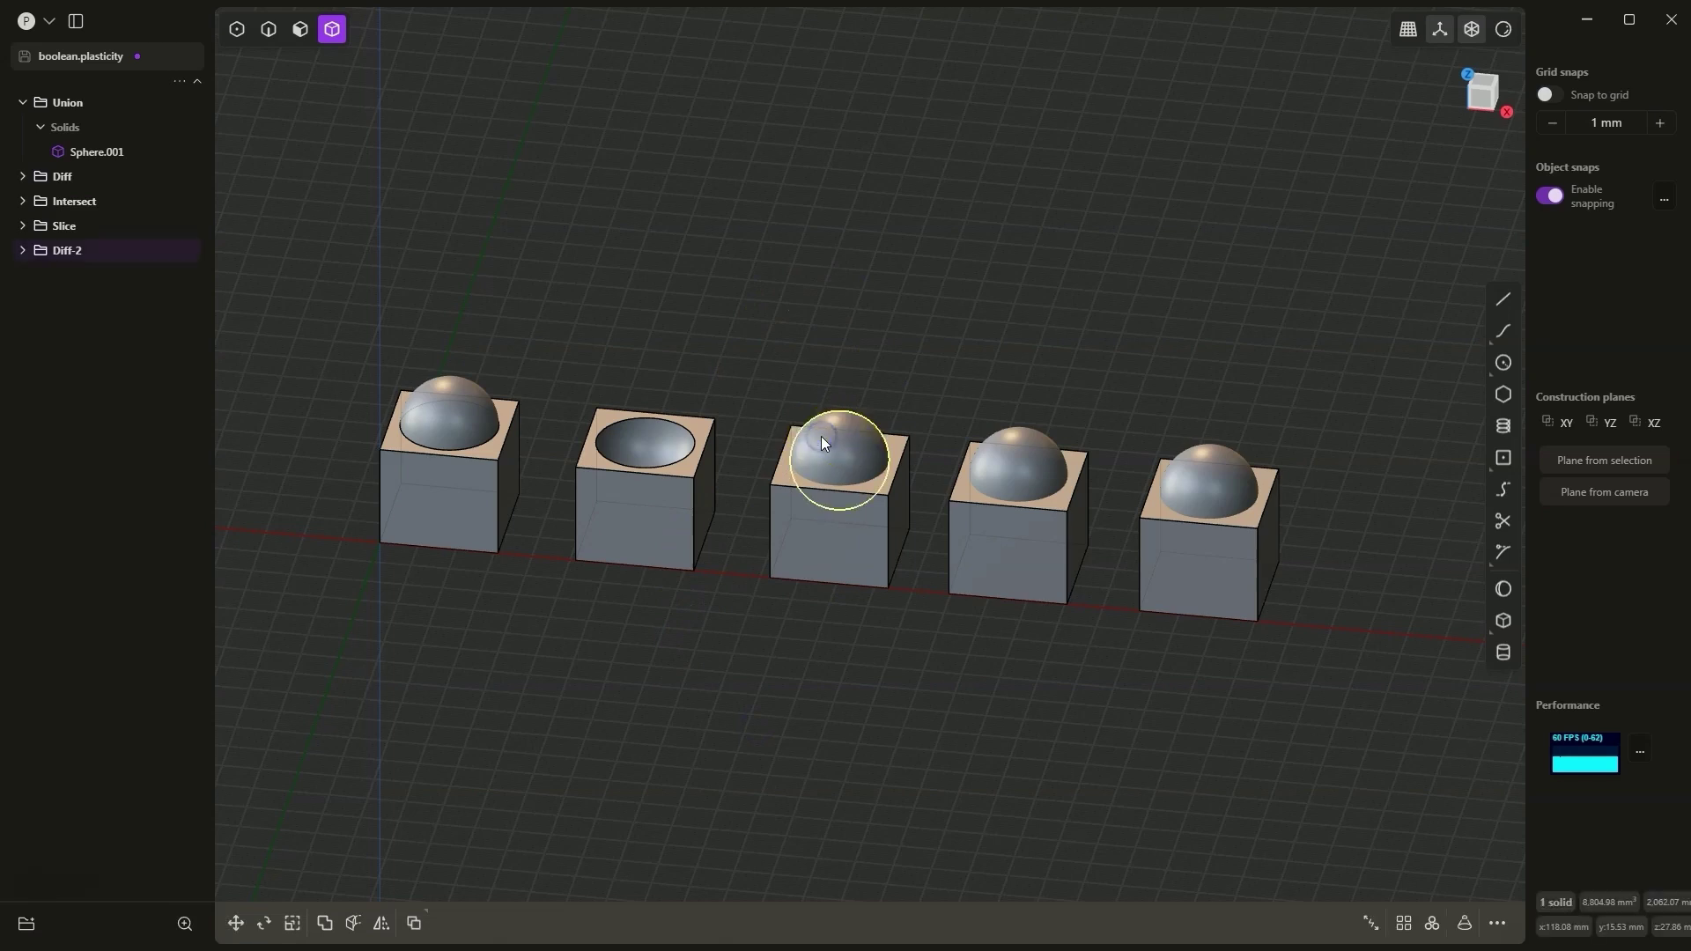
pyautogui.click(809, 544)
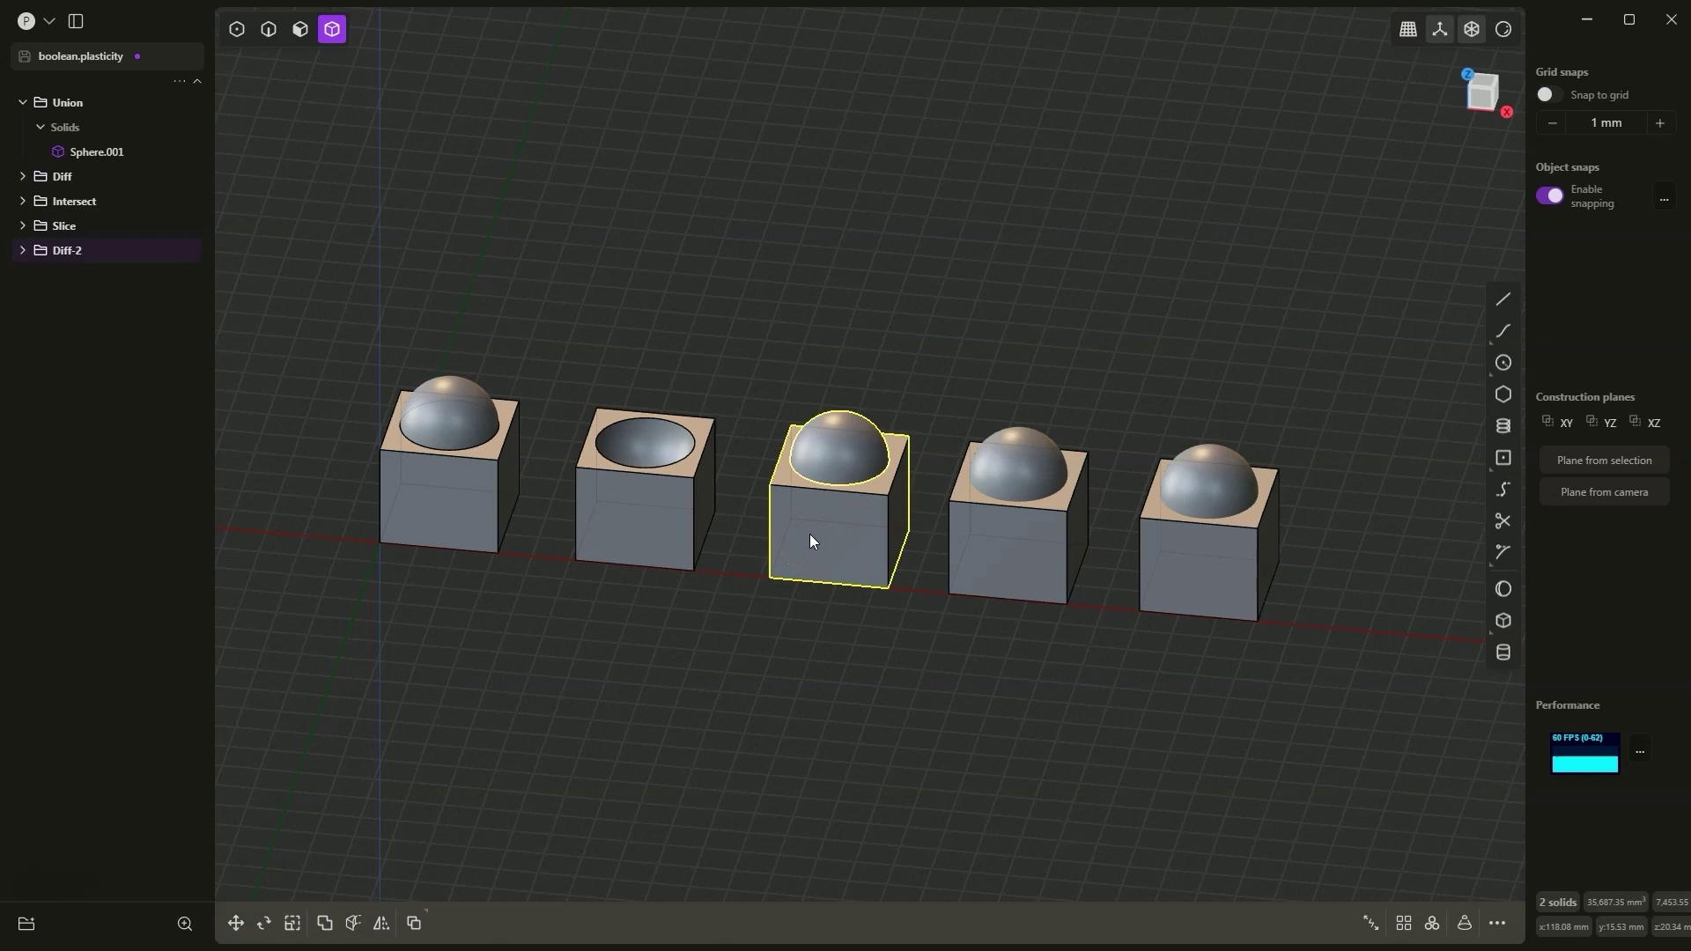
pyautogui.press('q')
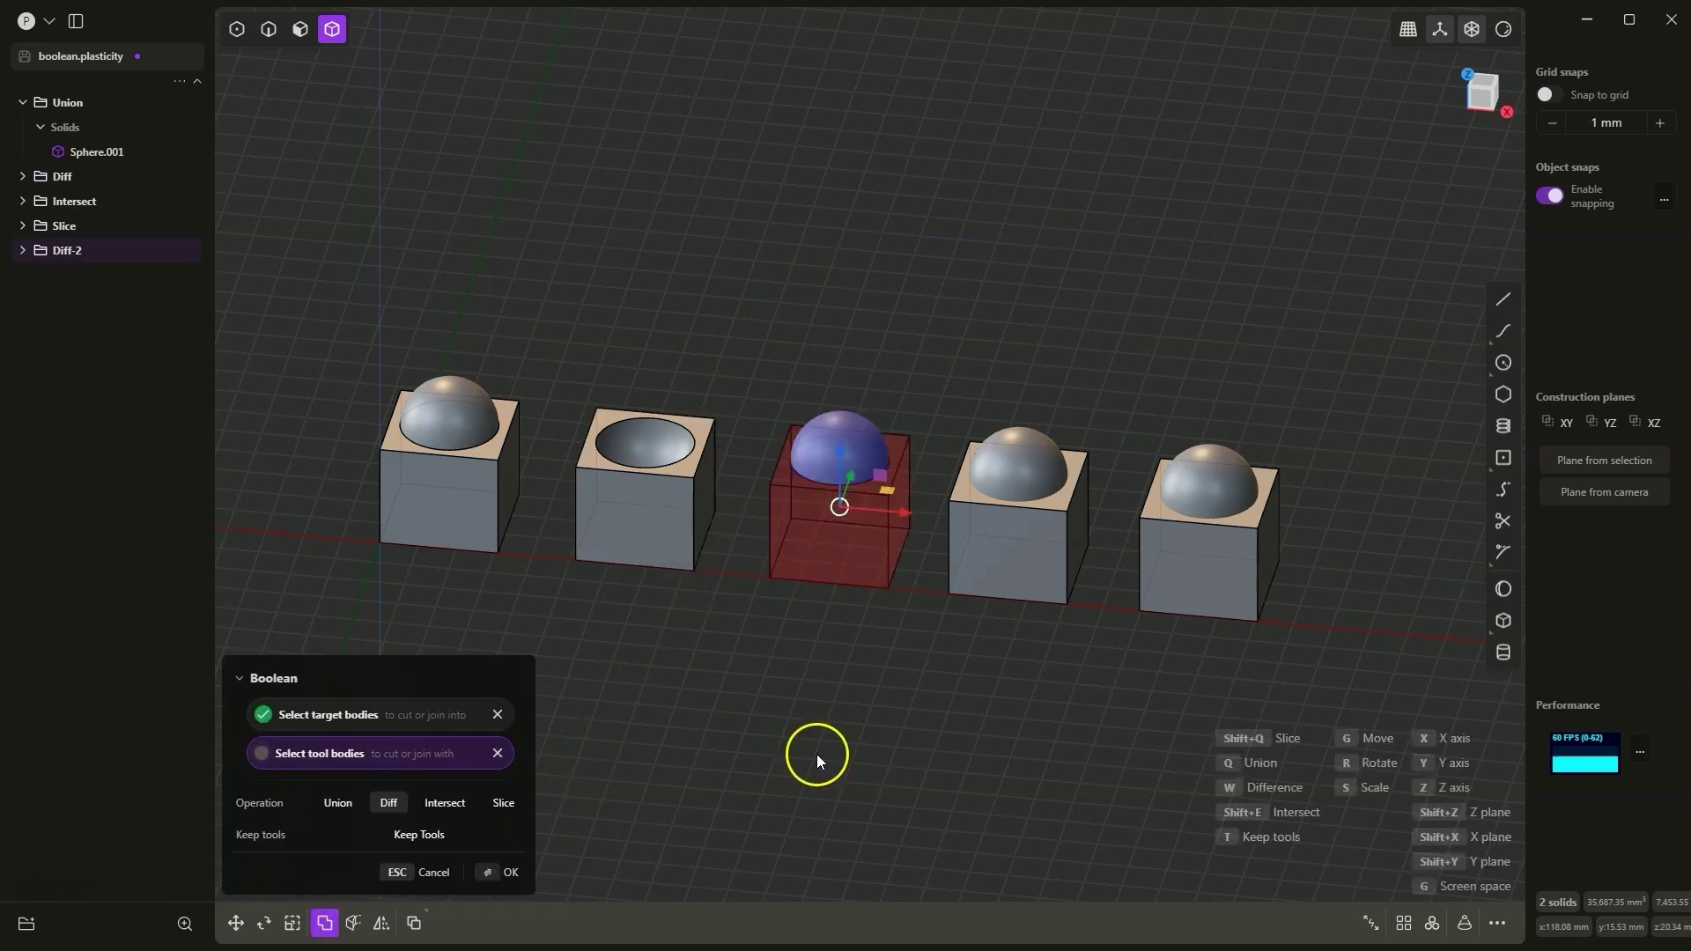
pyautogui.click(515, 872)
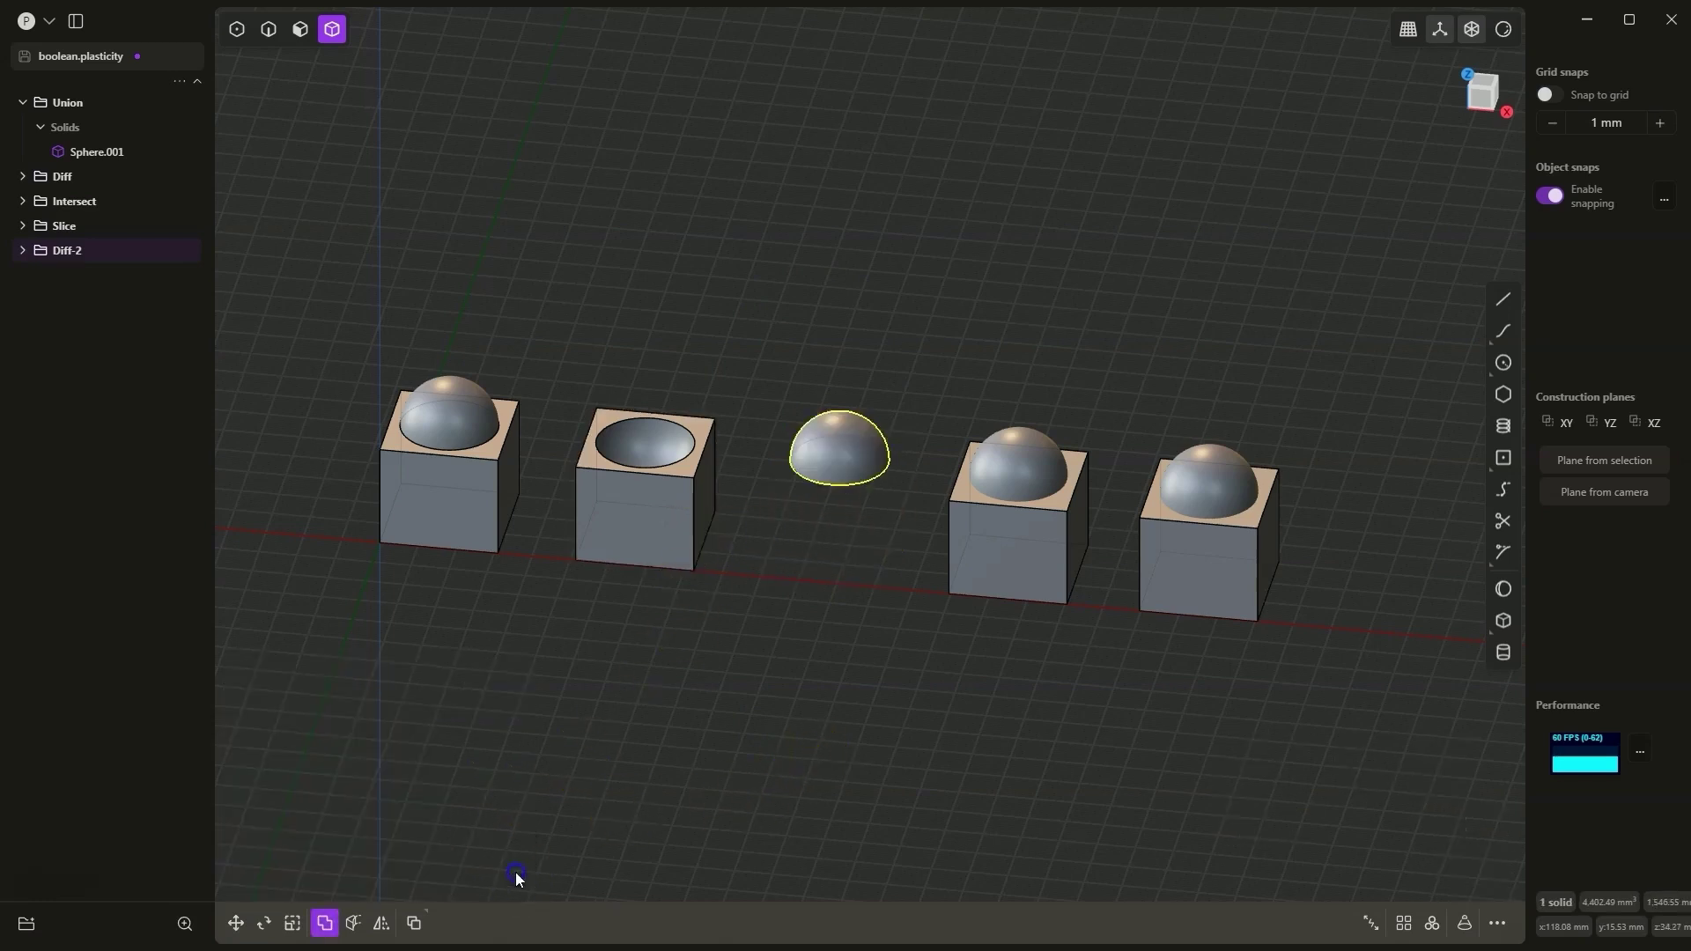
pyautogui.moveTo(784, 674); pyautogui.dragTo(765, 709, button='right')
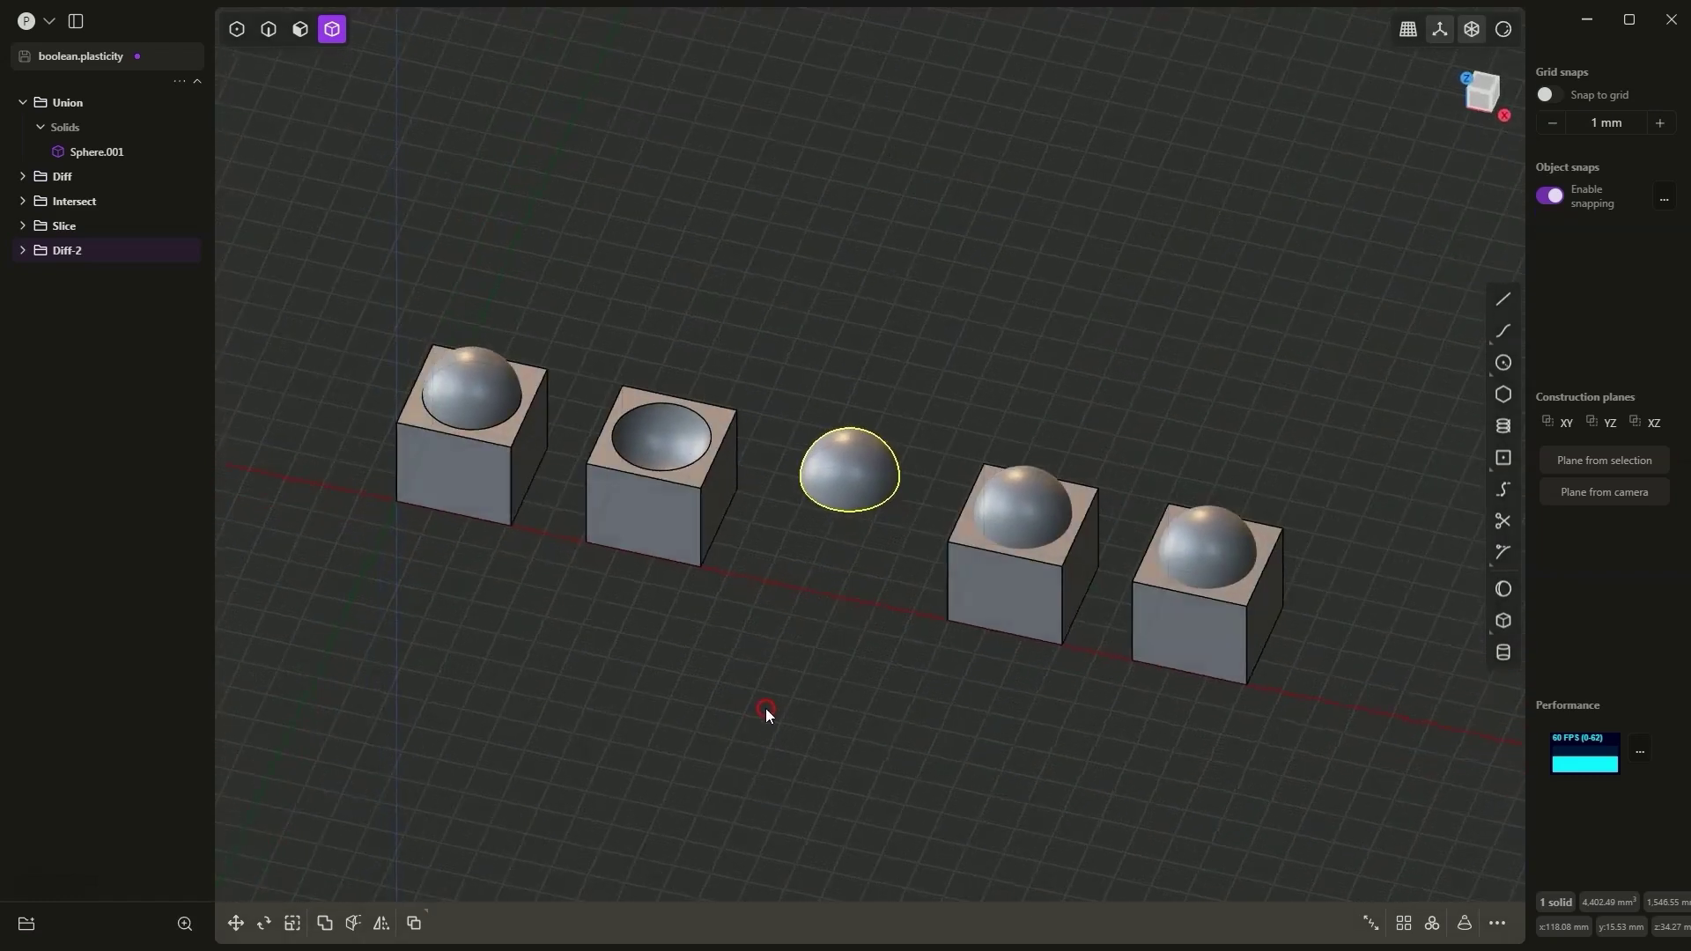
pyautogui.click(720, 715)
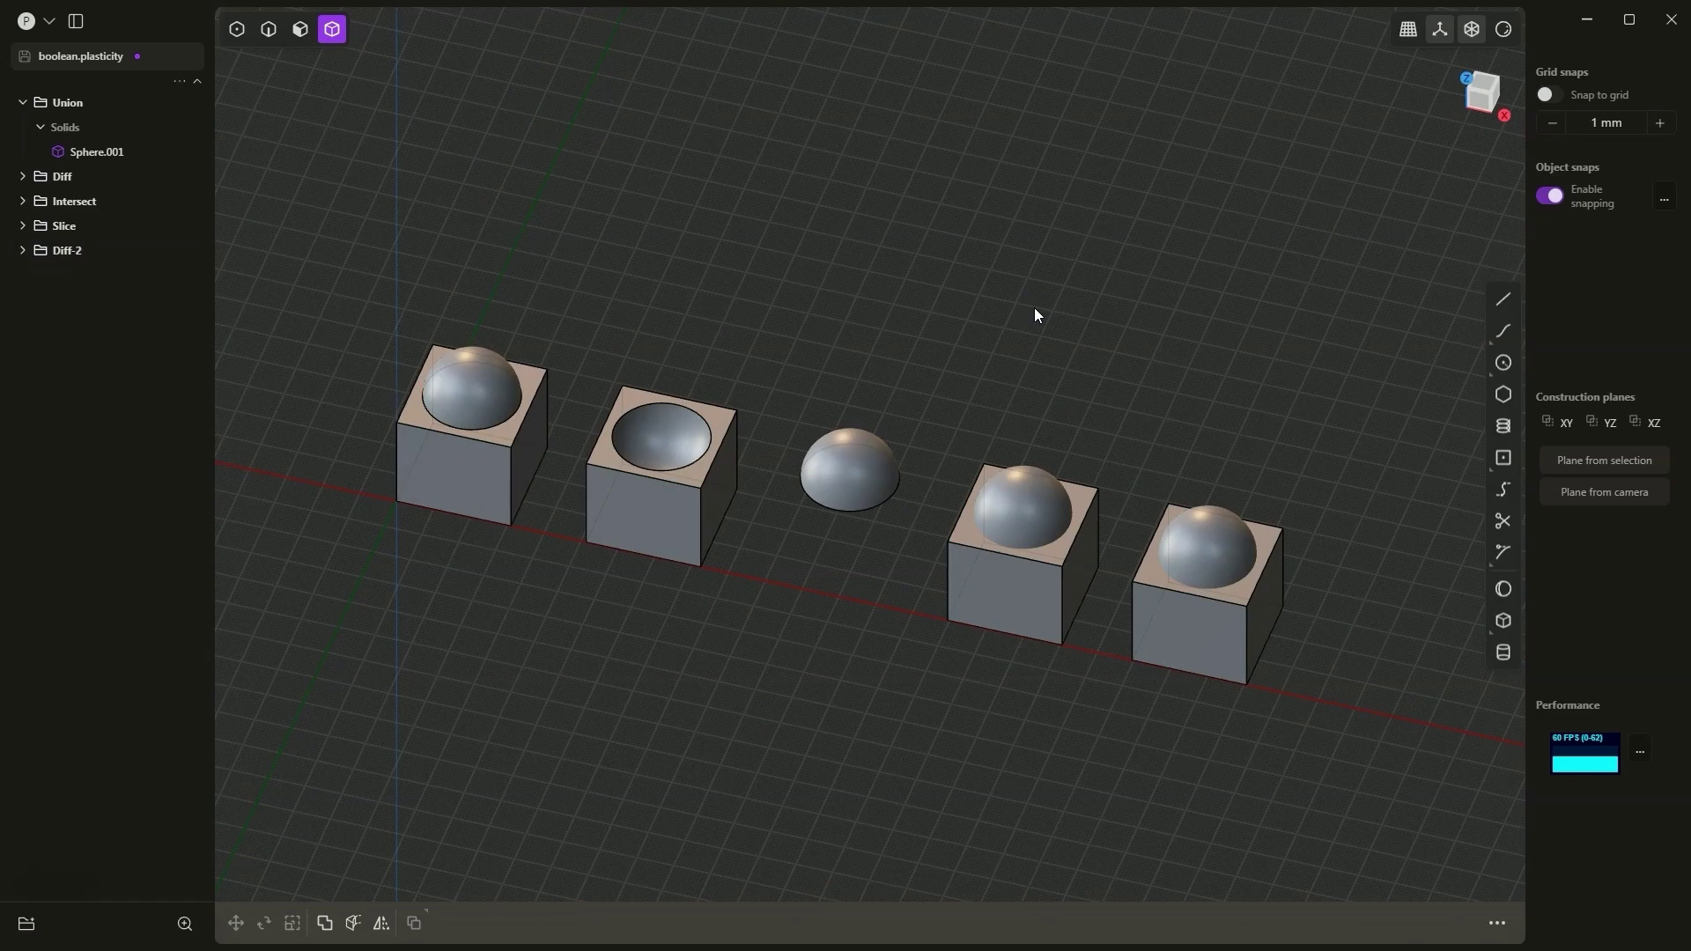
# - Keep only the shared volume of the fourth sphere and its box with a Boolean Intersect
pyautogui.click(1023, 507)
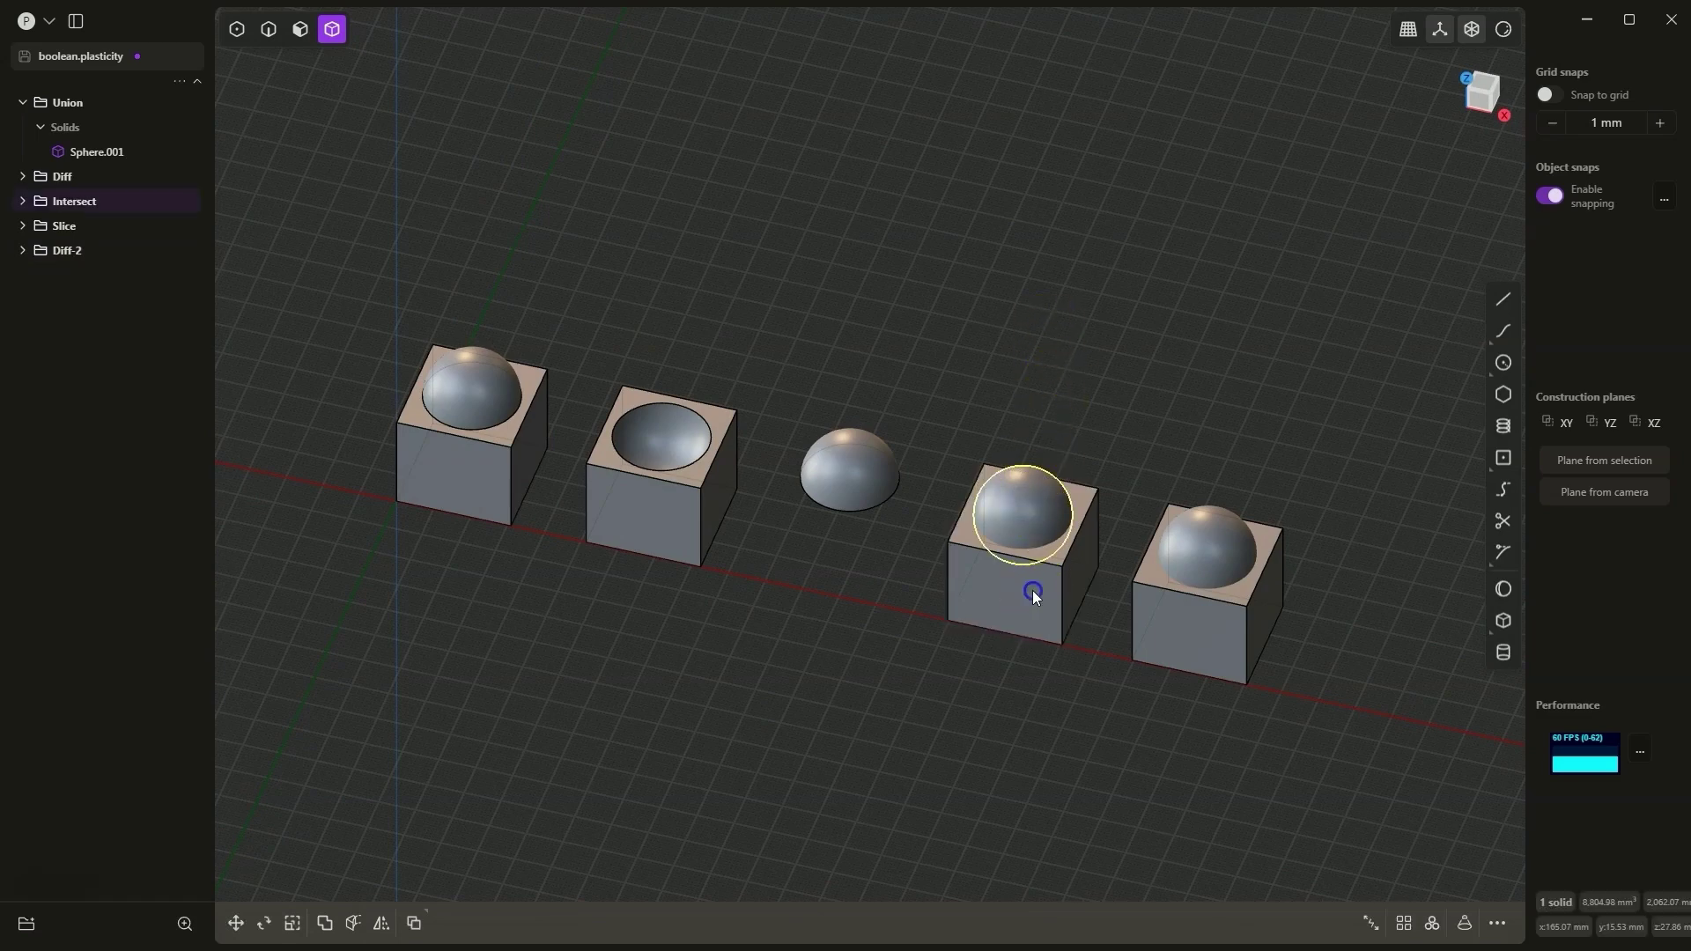
pyautogui.keyDown('shift'); pyautogui.click(1034, 596); pyautogui.keyUp('shift')
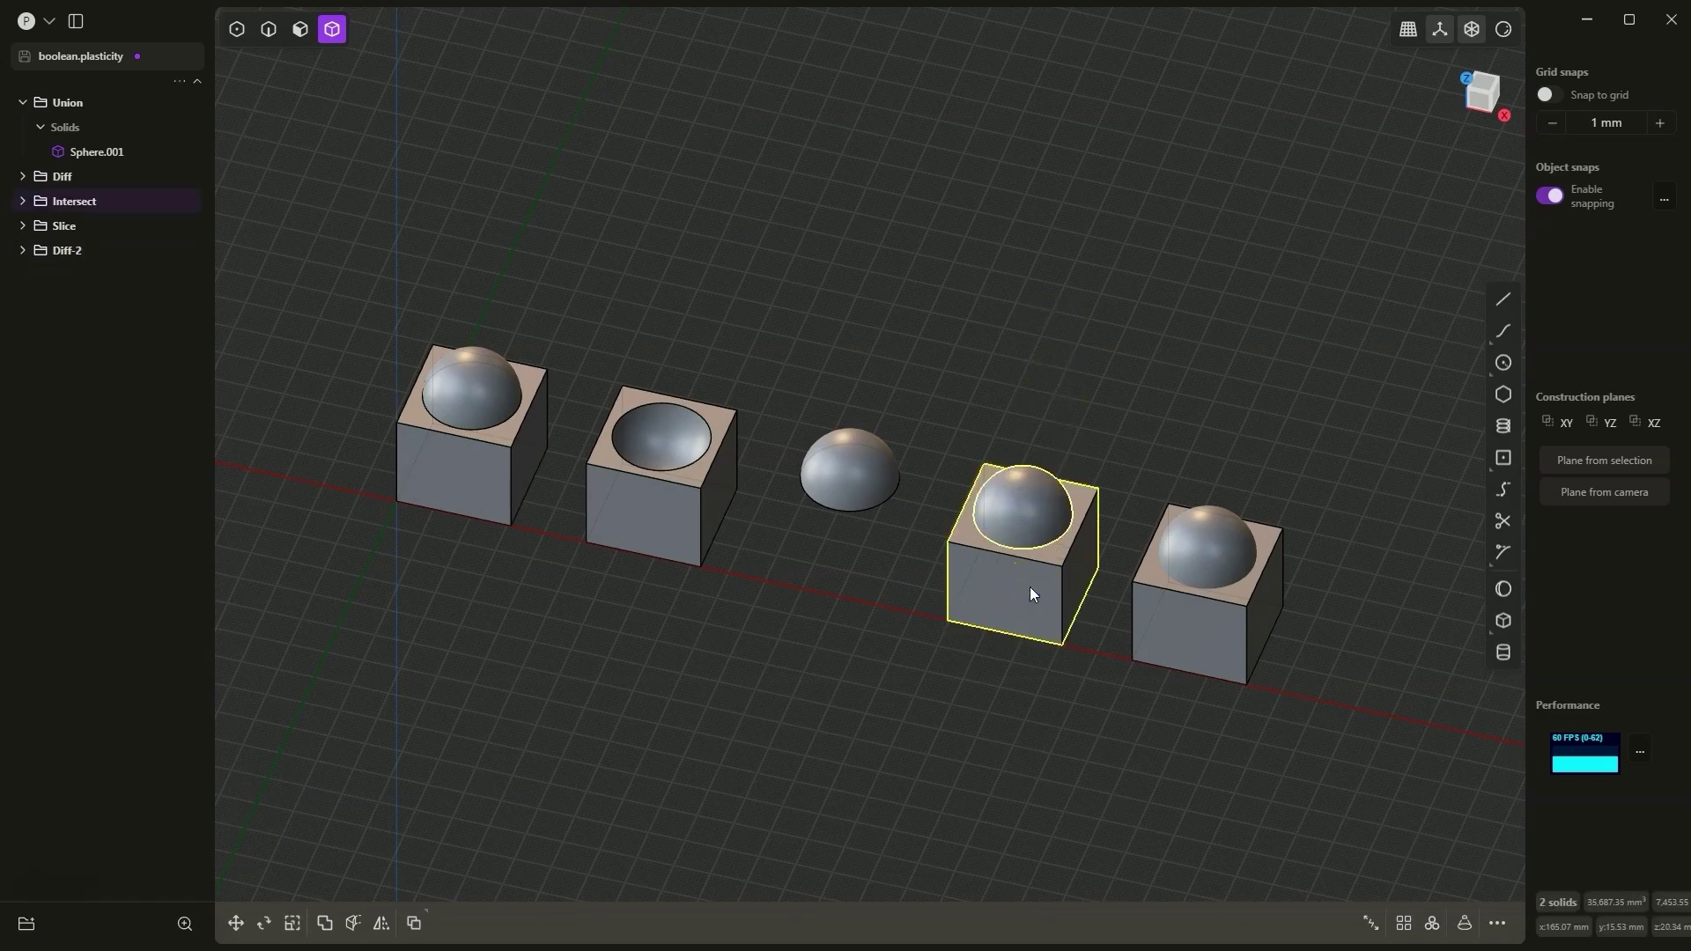
pyautogui.hotkey('shift', 'd')
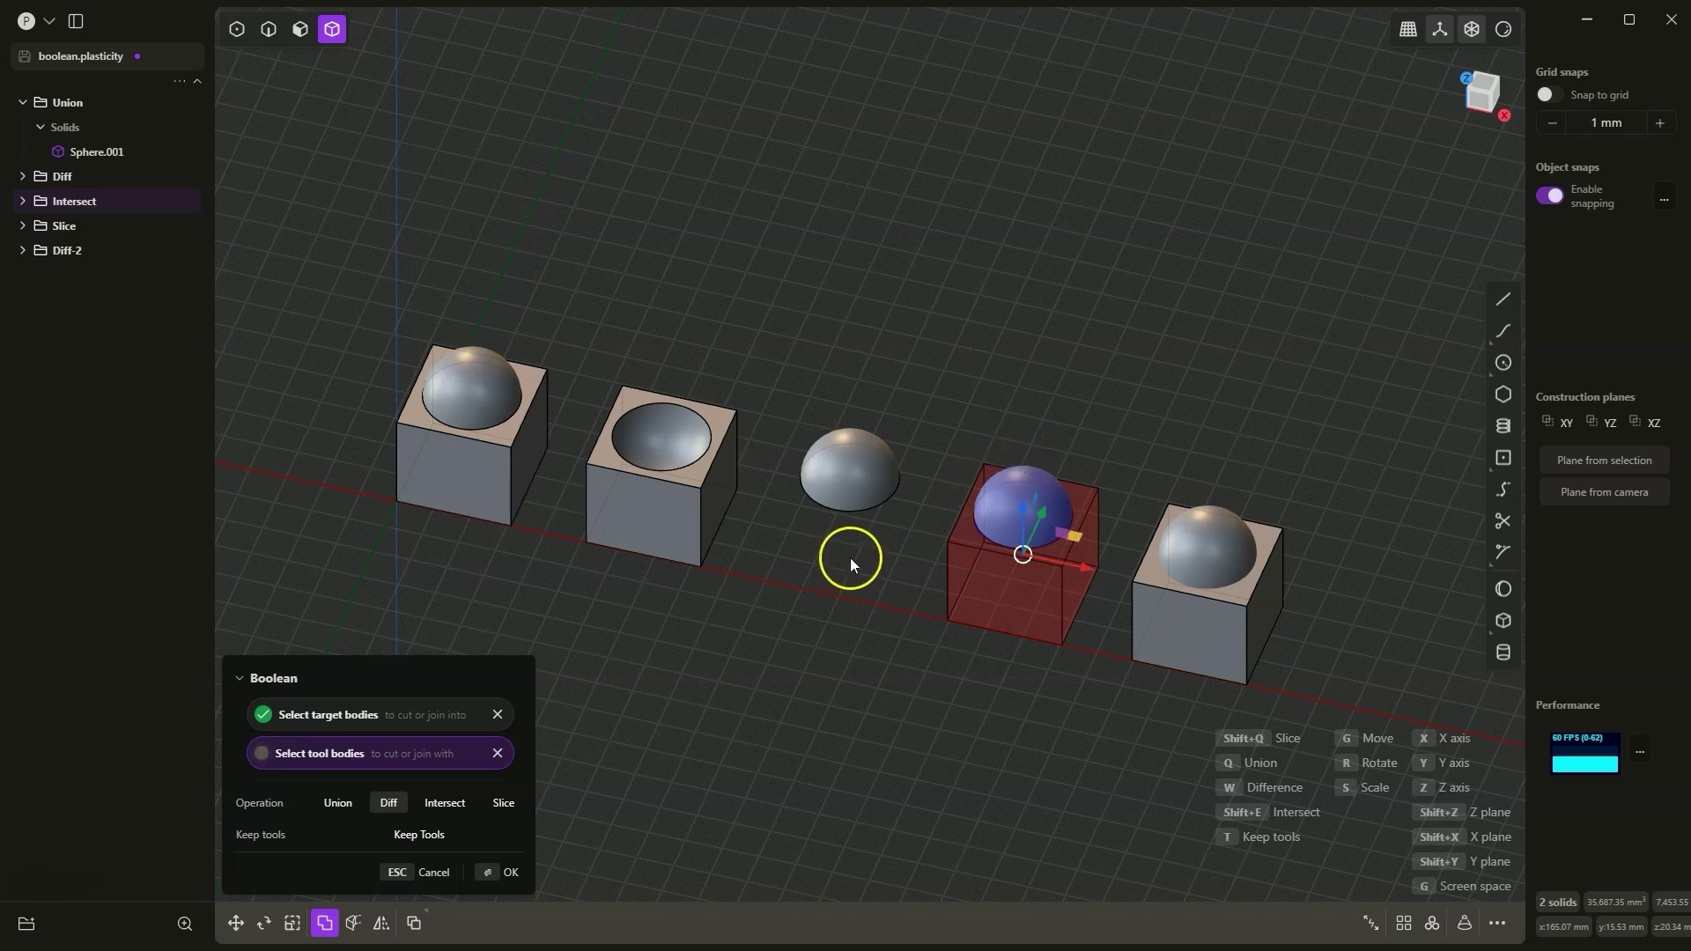
pyautogui.click(446, 804)
pyautogui.moveTo(865, 715); pyautogui.dragTo(876, 620, button='middle')
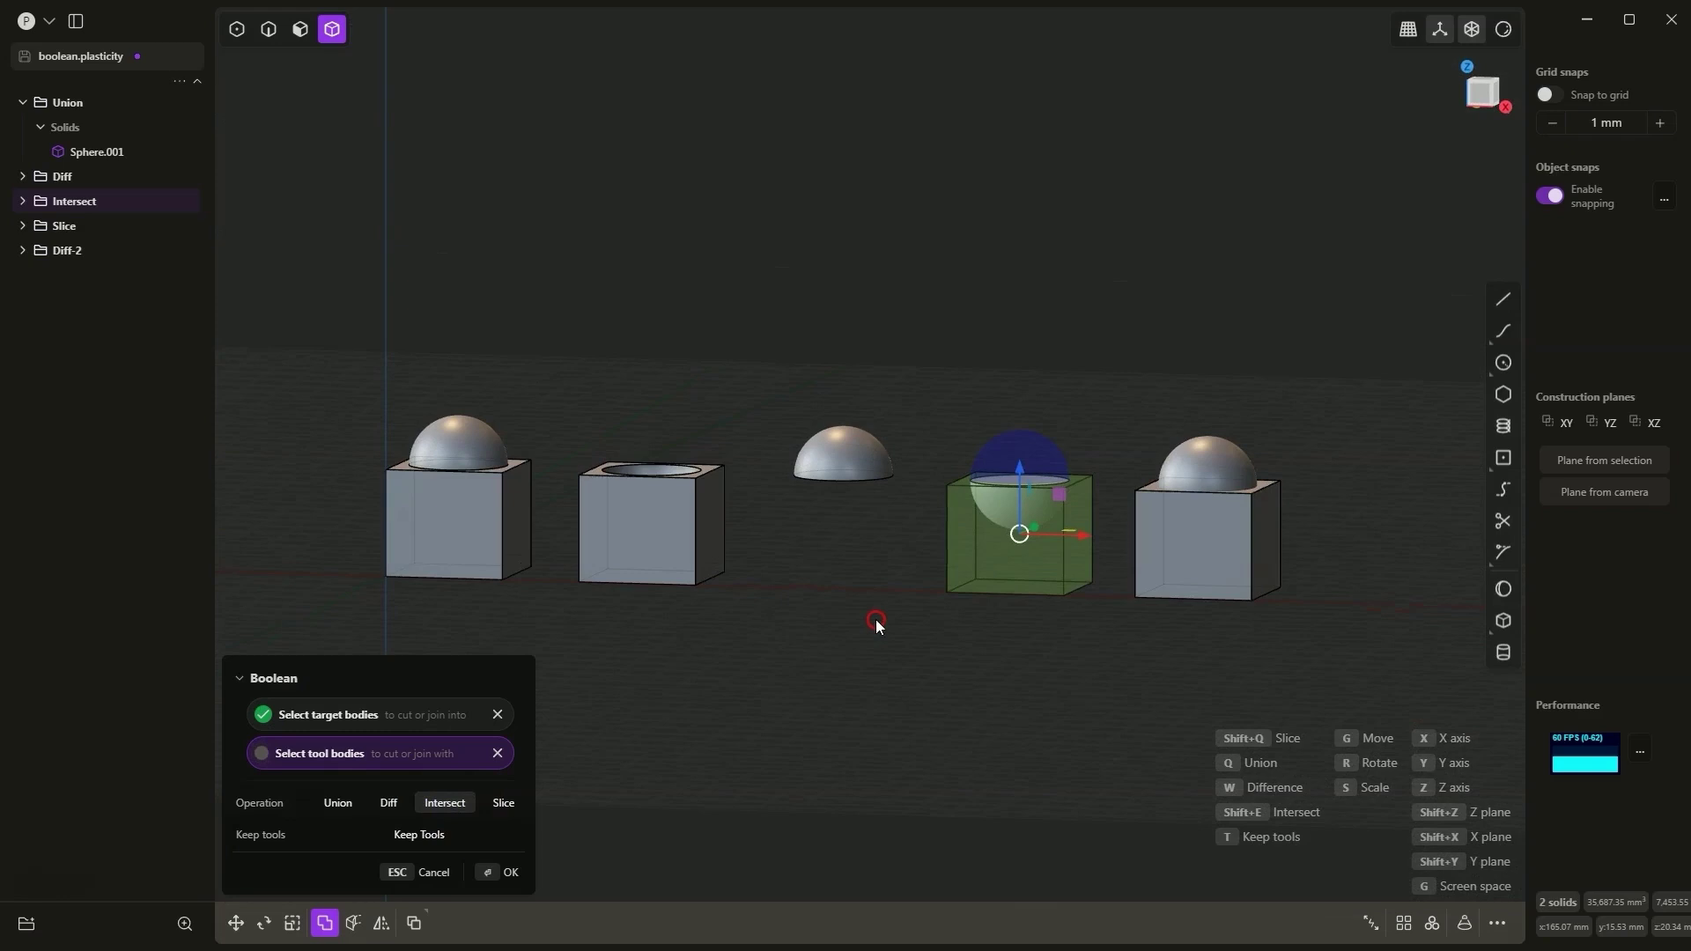
pyautogui.click(495, 873)
pyautogui.moveTo(891, 685); pyautogui.dragTo(983, 536, button='middle')
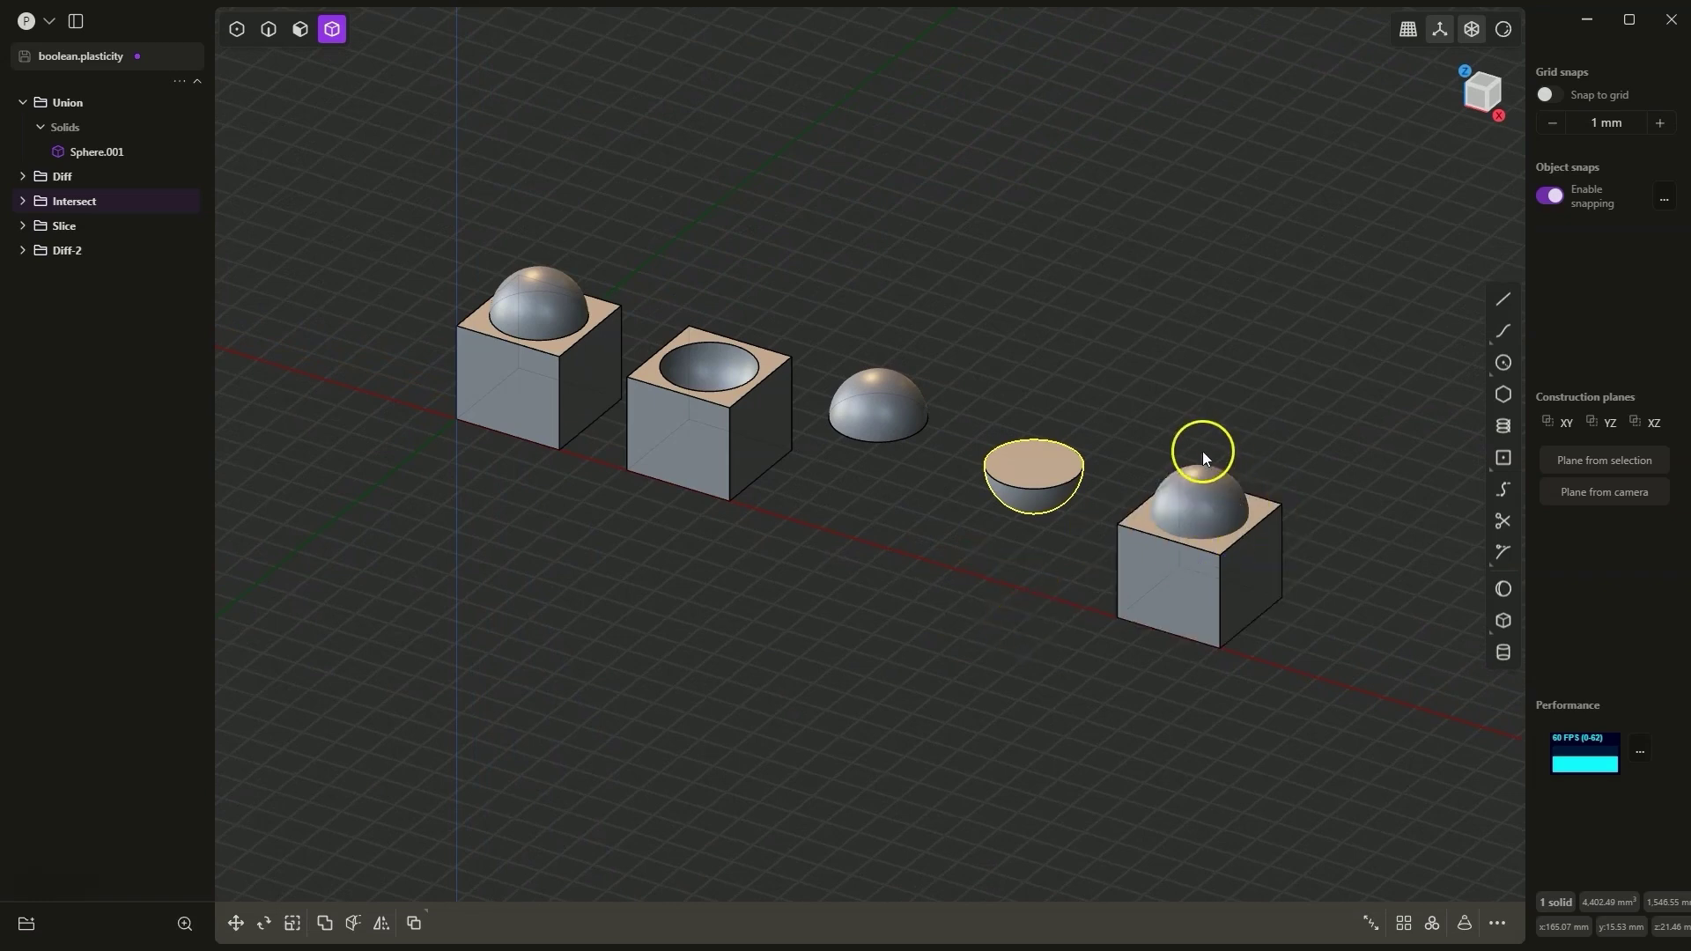
# - Split the fifth sphere and its box into separate solids with a Boolean Slice, using the sphere as target
pyautogui.click(1209, 509)
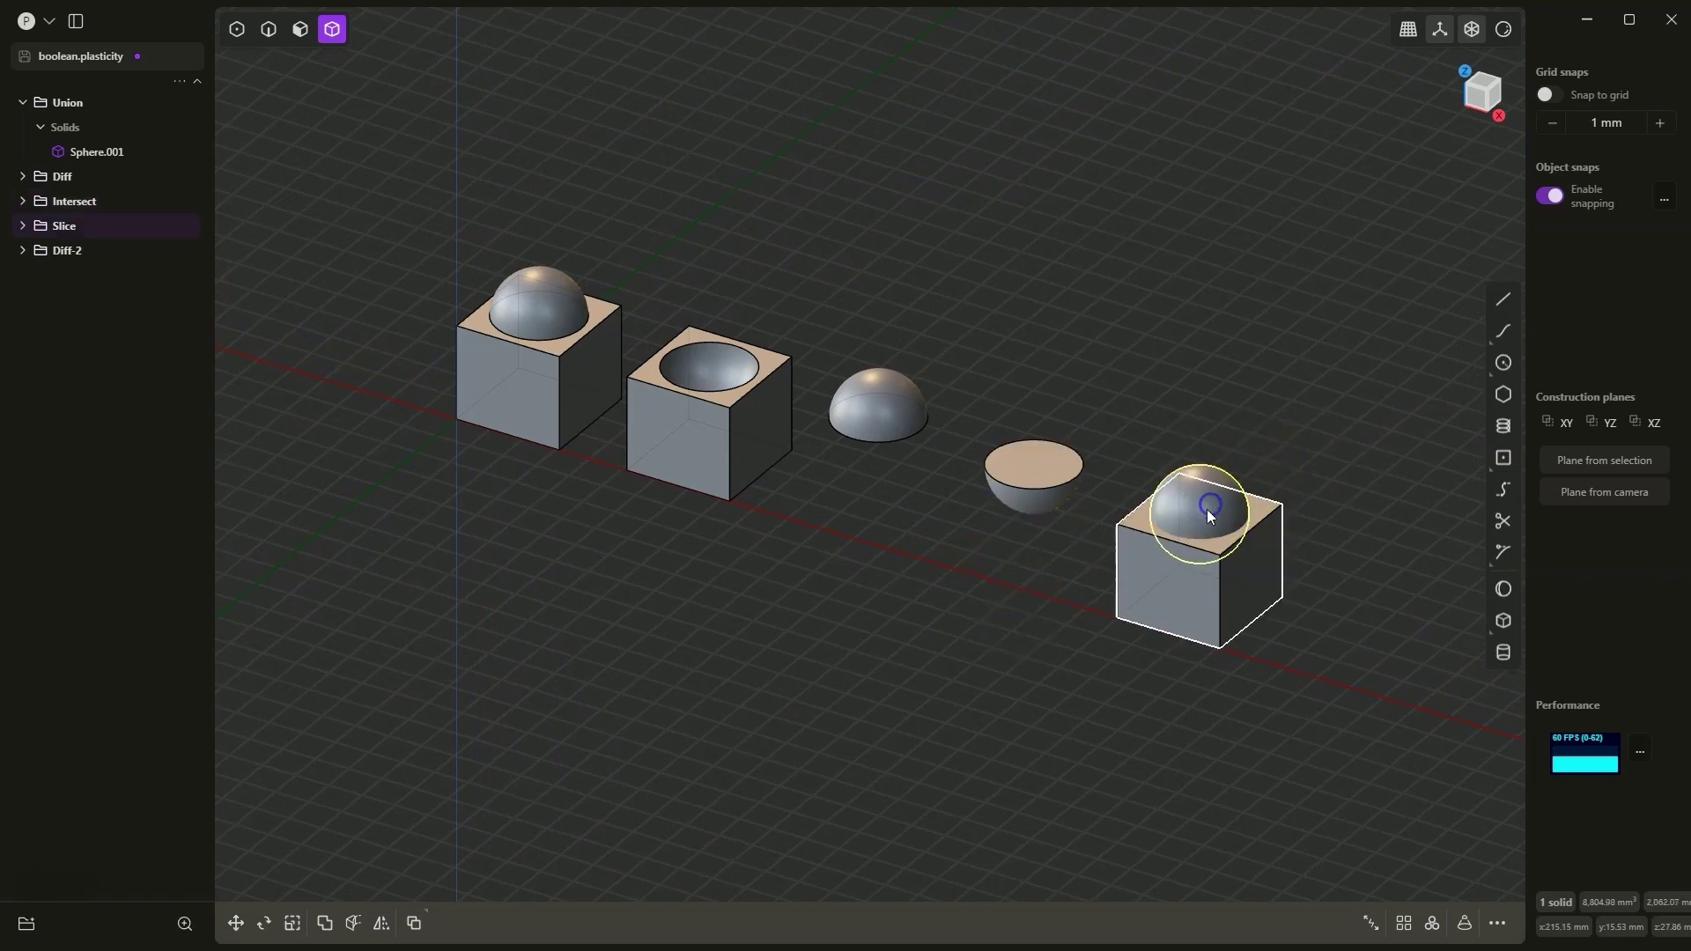
pyautogui.click(1161, 611)
pyautogui.hotkey('shift', 'alt', 'd')
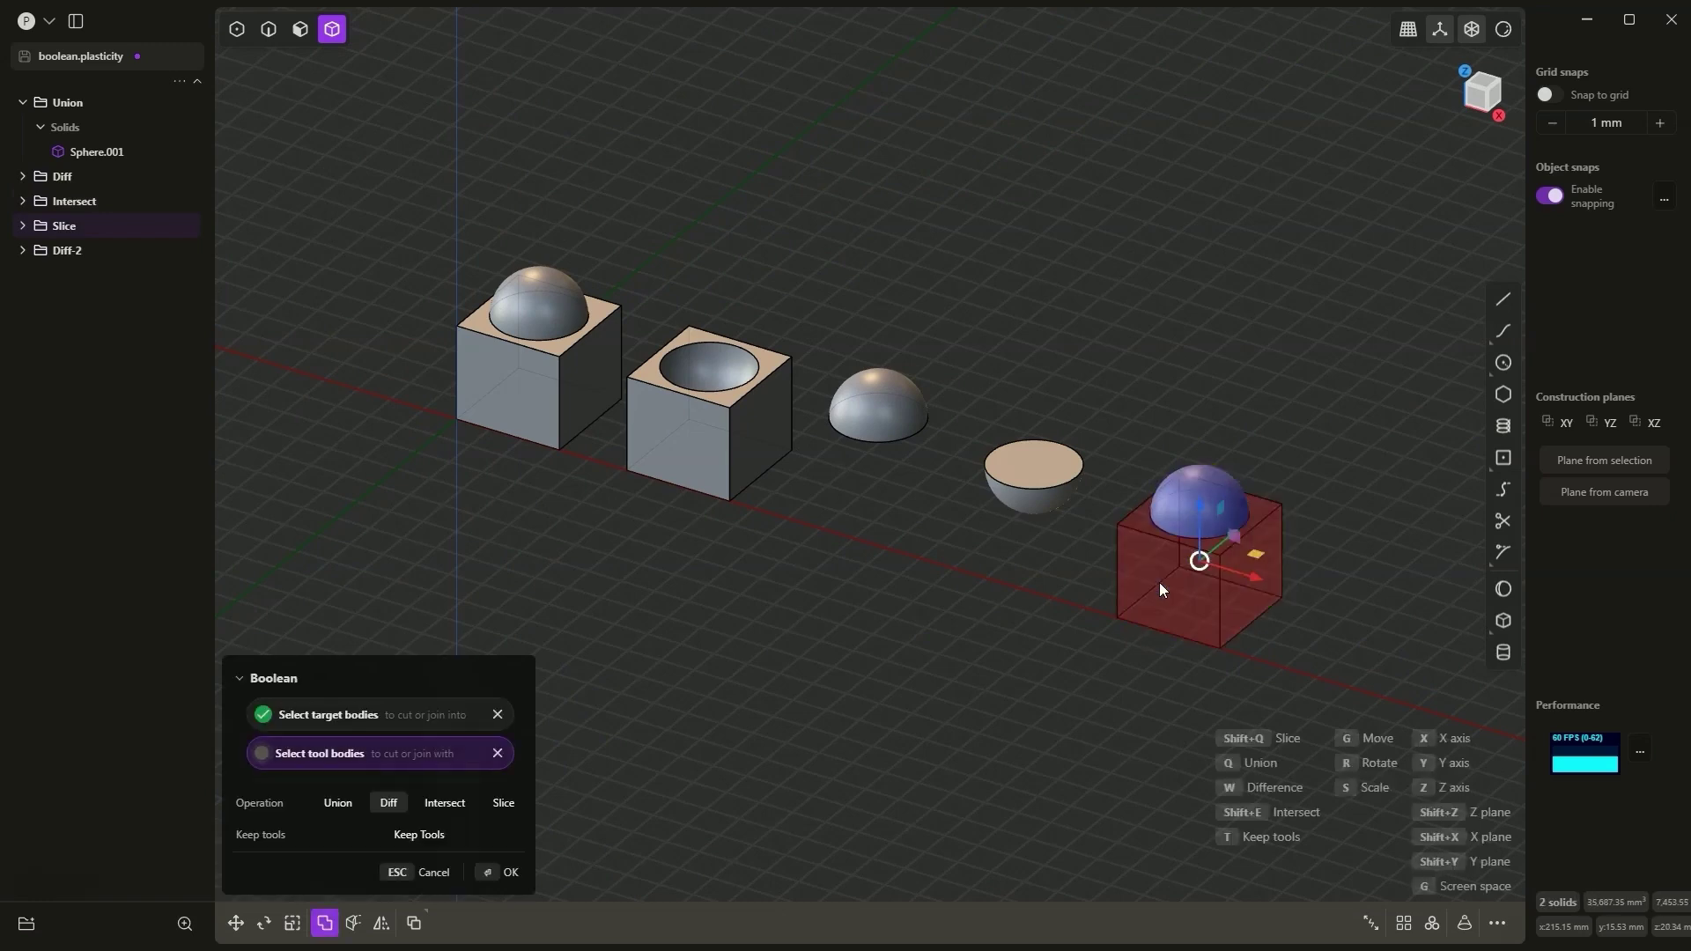
pyautogui.click(1071, 610)
pyautogui.click(504, 803)
pyautogui.click(510, 874)
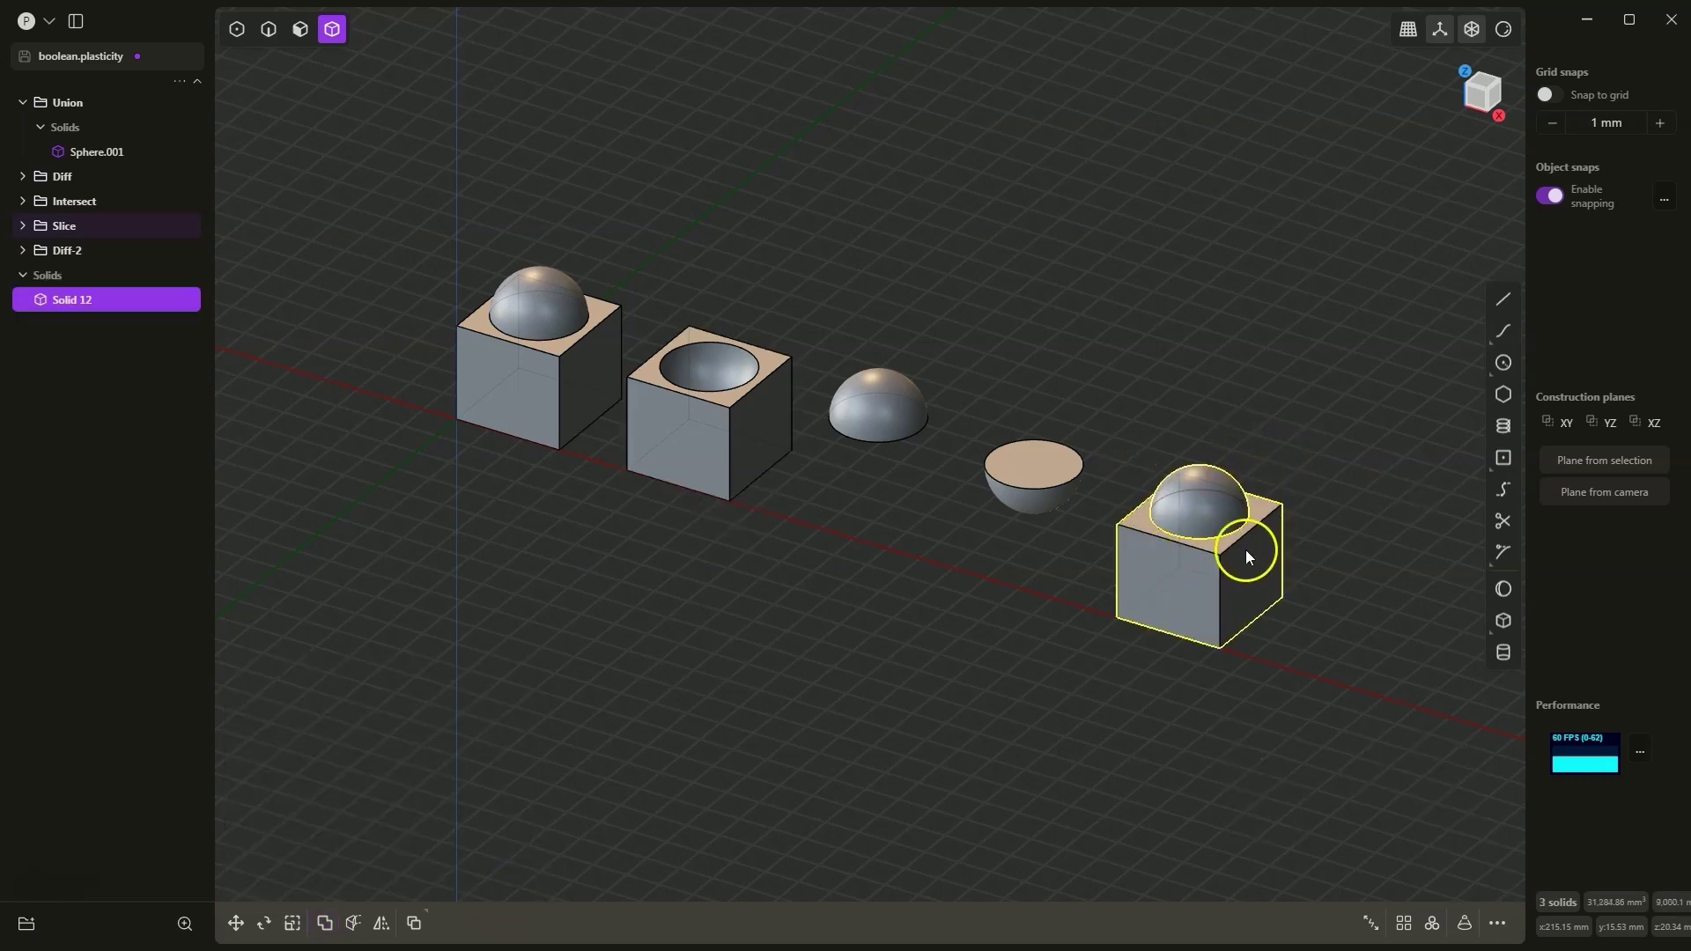
pyautogui.click(1119, 430)
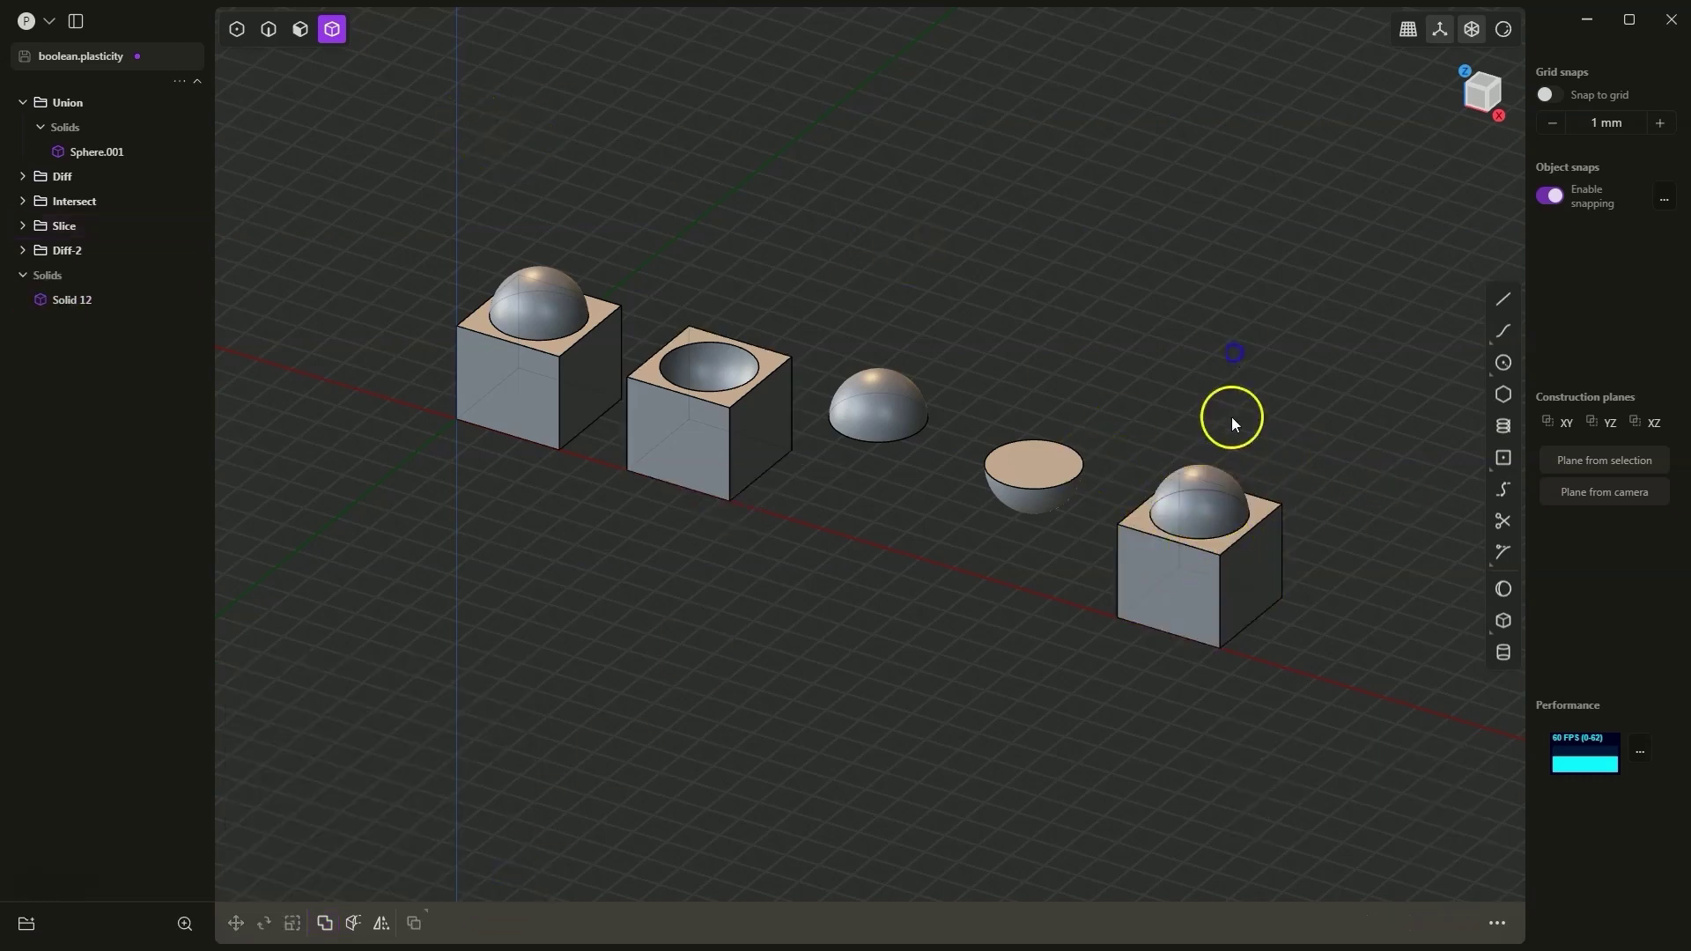
# - Move the upper half of the fifth, sliced sphere about 37.33 mm up along the Z axis
pyautogui.click(1206, 488)
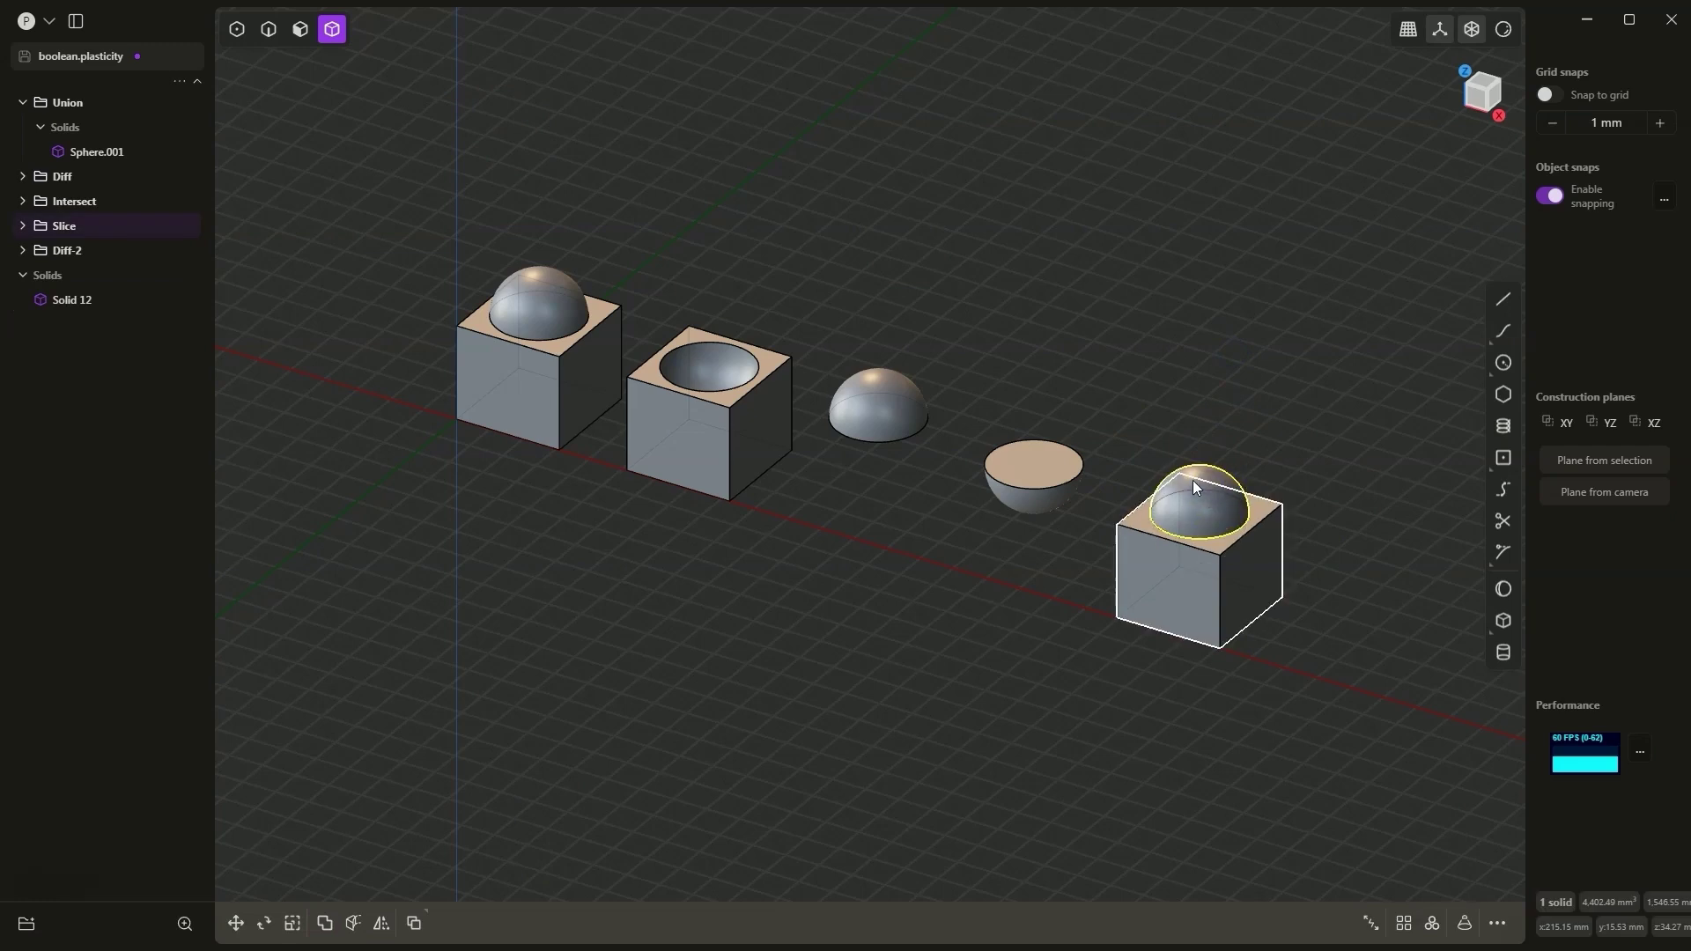
pyautogui.click(1193, 468)
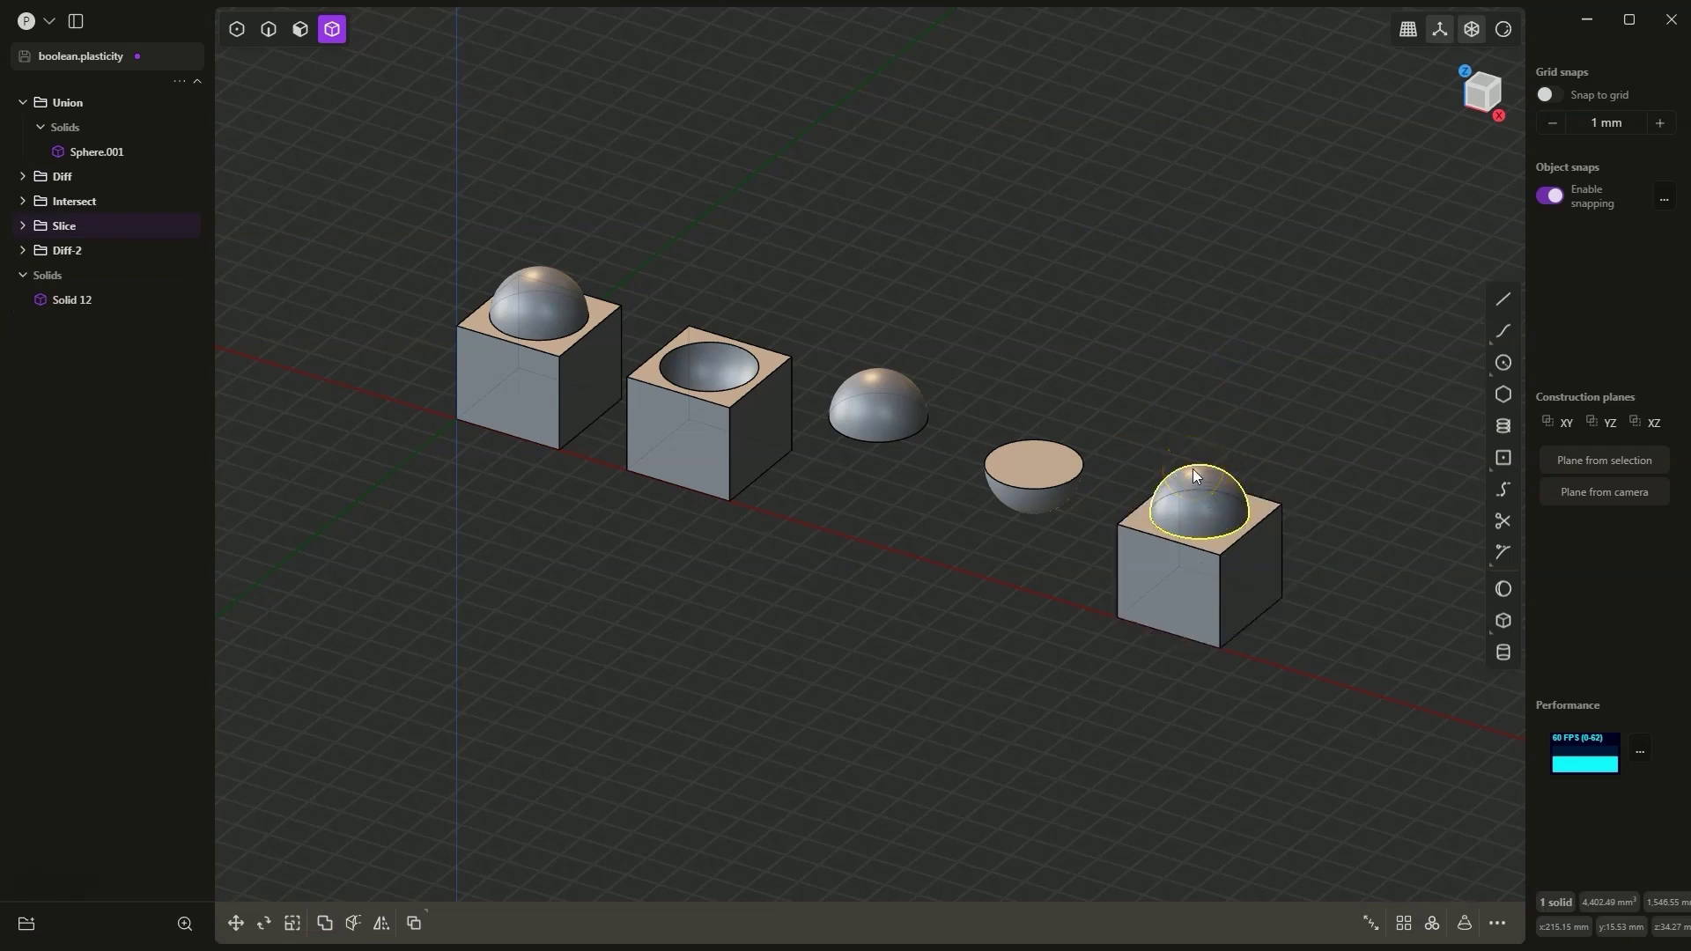
pyautogui.press('g')
pyautogui.moveTo(1203, 444); pyautogui.dragTo(1217, 319)
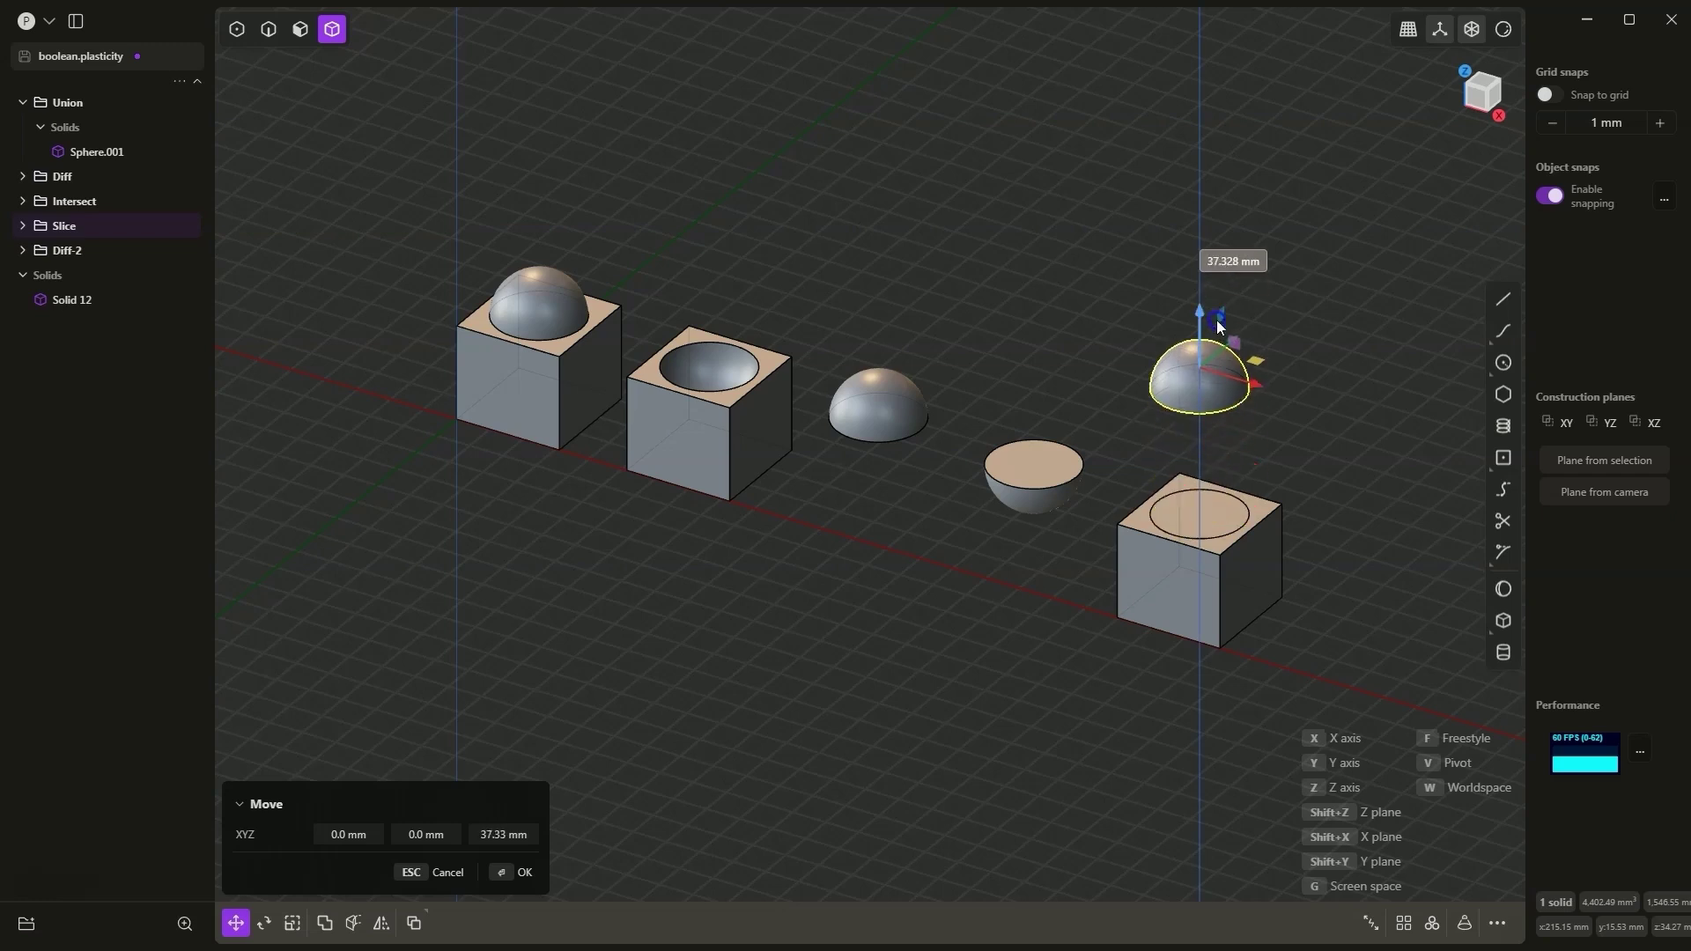
pyautogui.click(1219, 437)
# - Raise the lower half of the sliced sphere along the Z axis to sit between its box and the upper half
pyautogui.click(1205, 500)
pyautogui.press('g')
pyautogui.moveTo(1195, 476); pyautogui.dragTo(1199, 436)
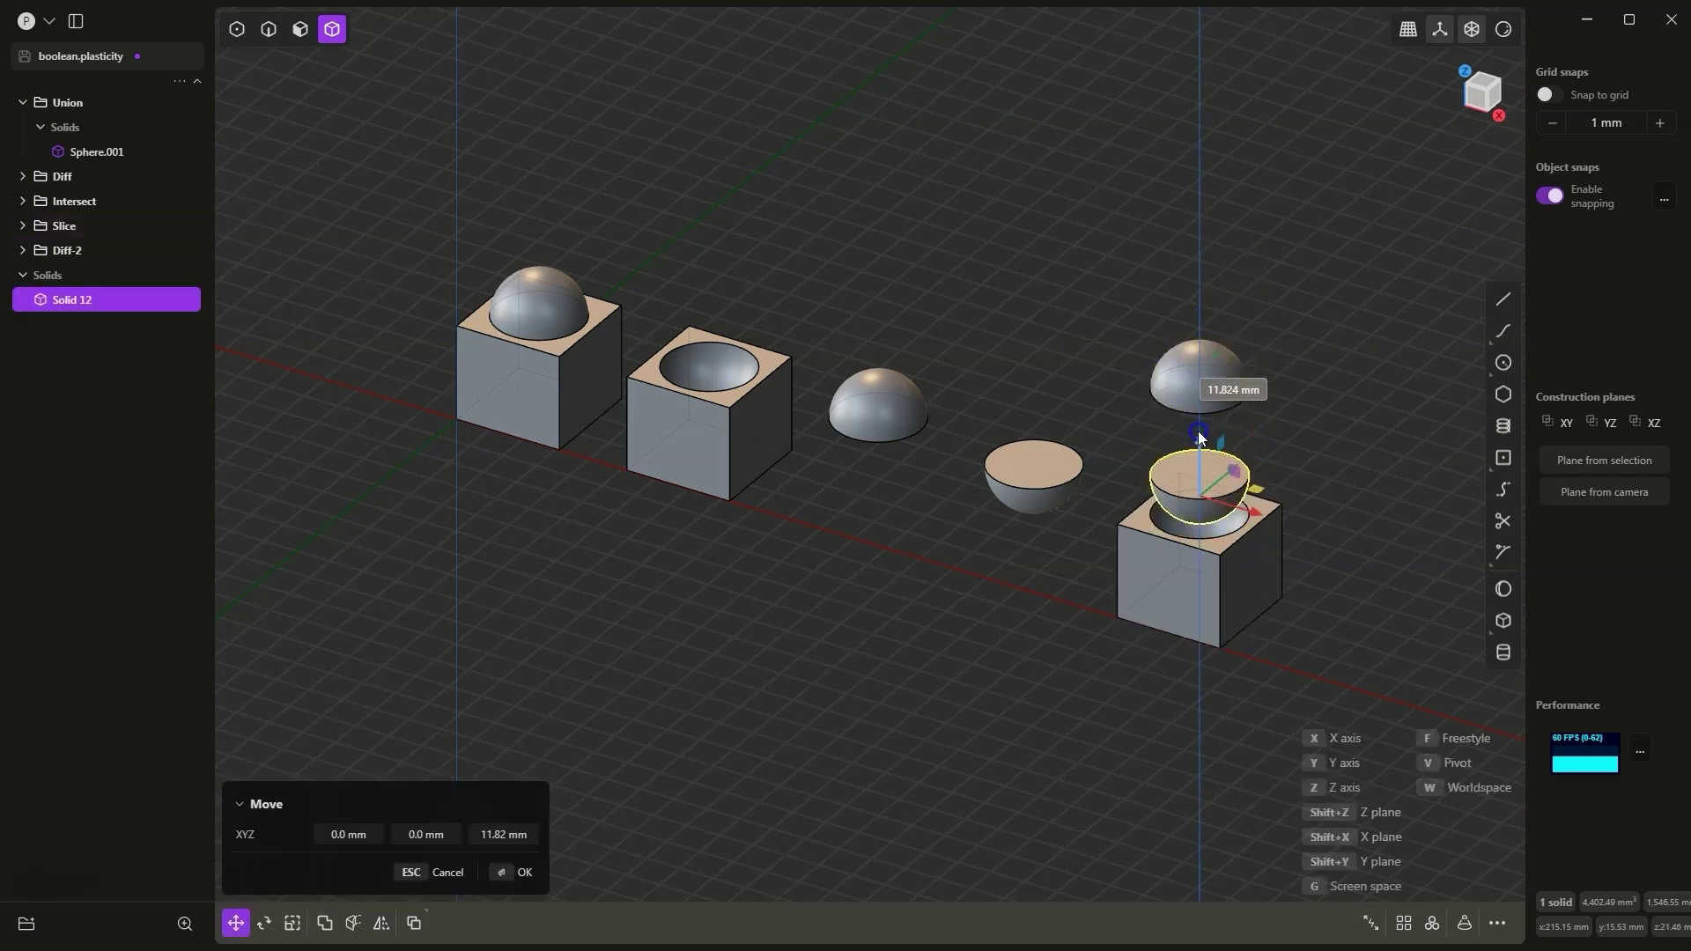
pyautogui.click(1197, 414)
pyautogui.click(1244, 584)
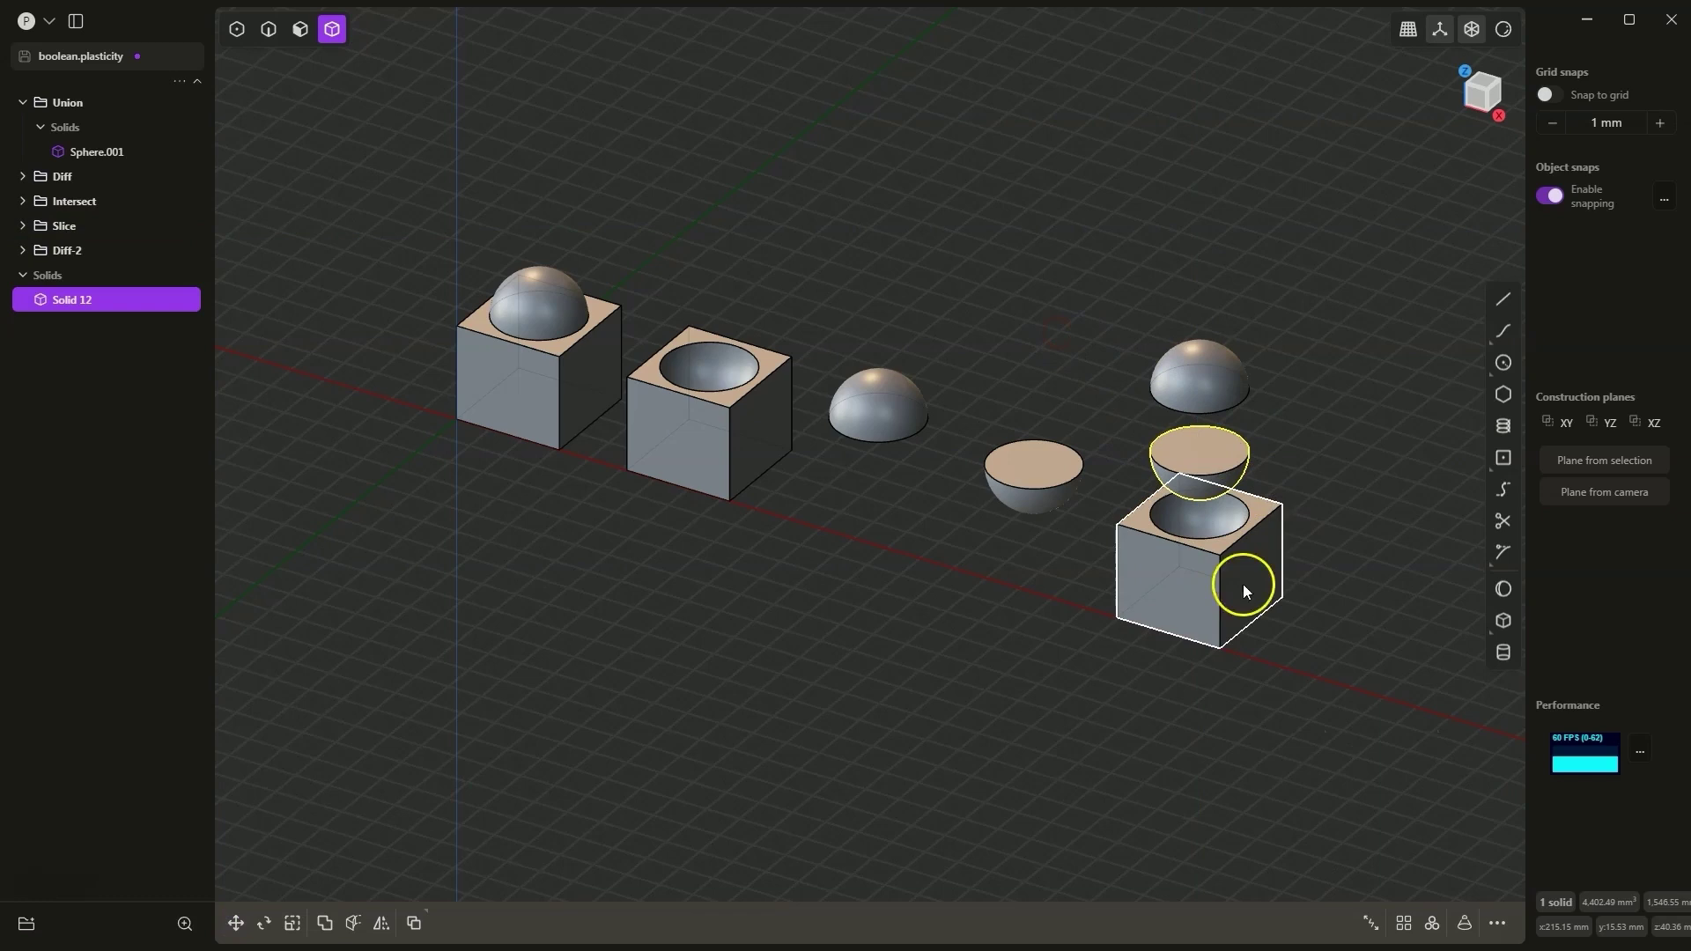
pyautogui.moveTo(1217, 511); pyautogui.dragTo(1209, 511, button='middle')
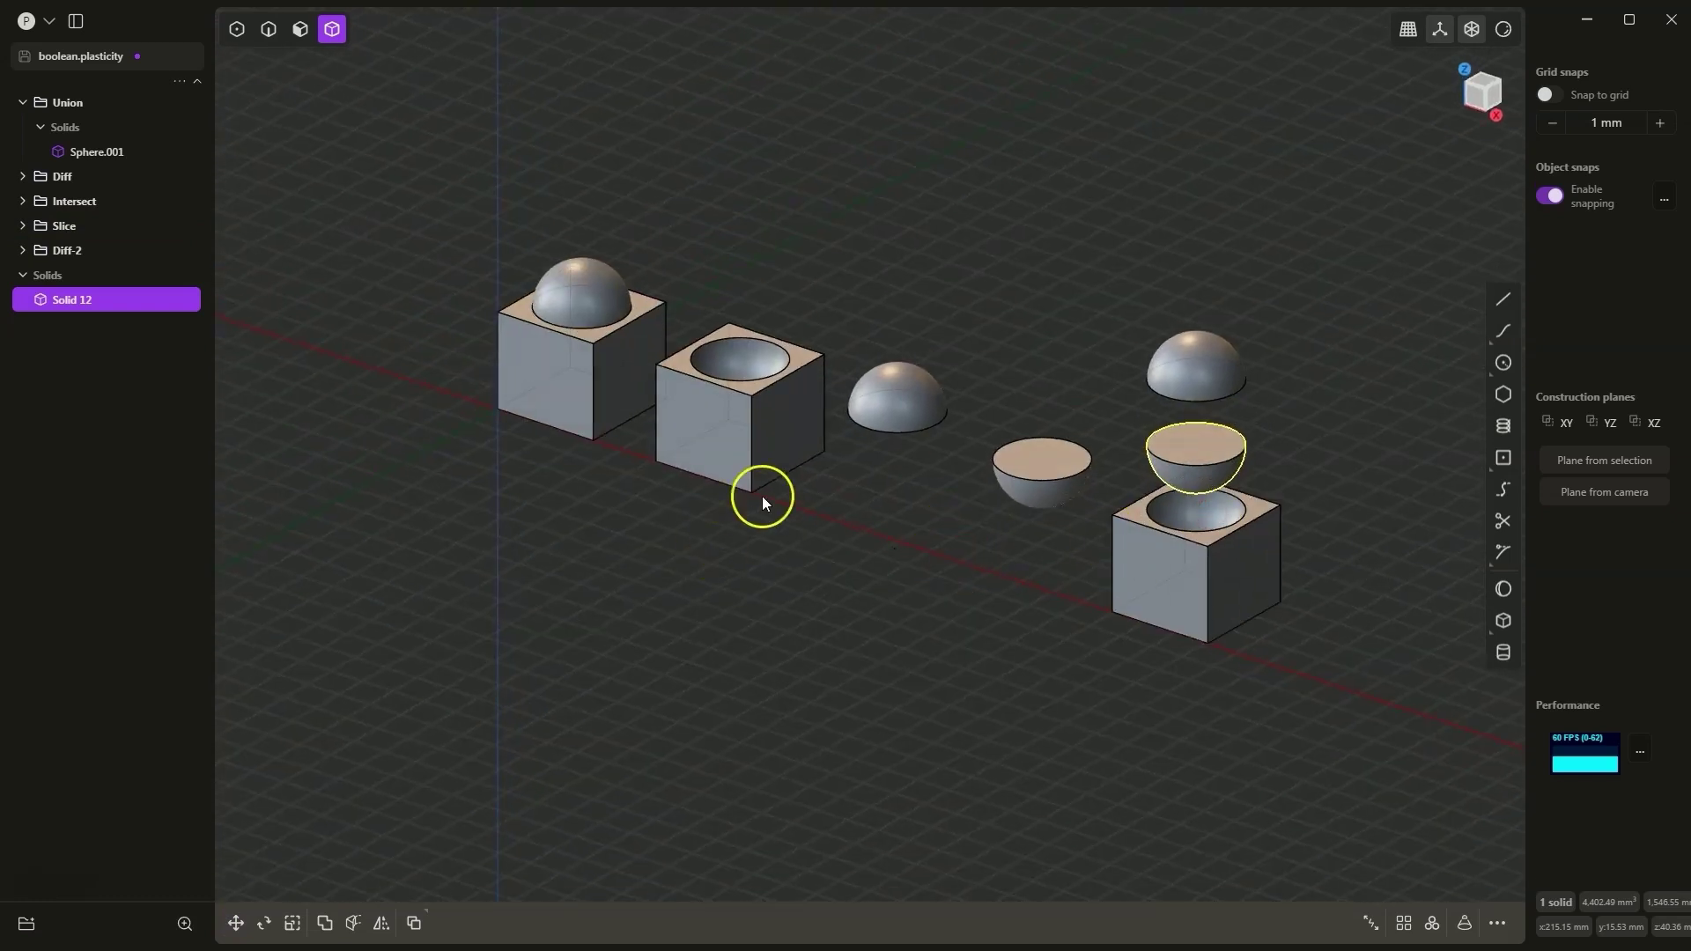
# - Create a flat box with a base of about 208 by 134 mm on the XY plane in front of the row of examples
pyautogui.scroll(-3, 953, 494)
pyautogui.scroll(-2, 917, 579)
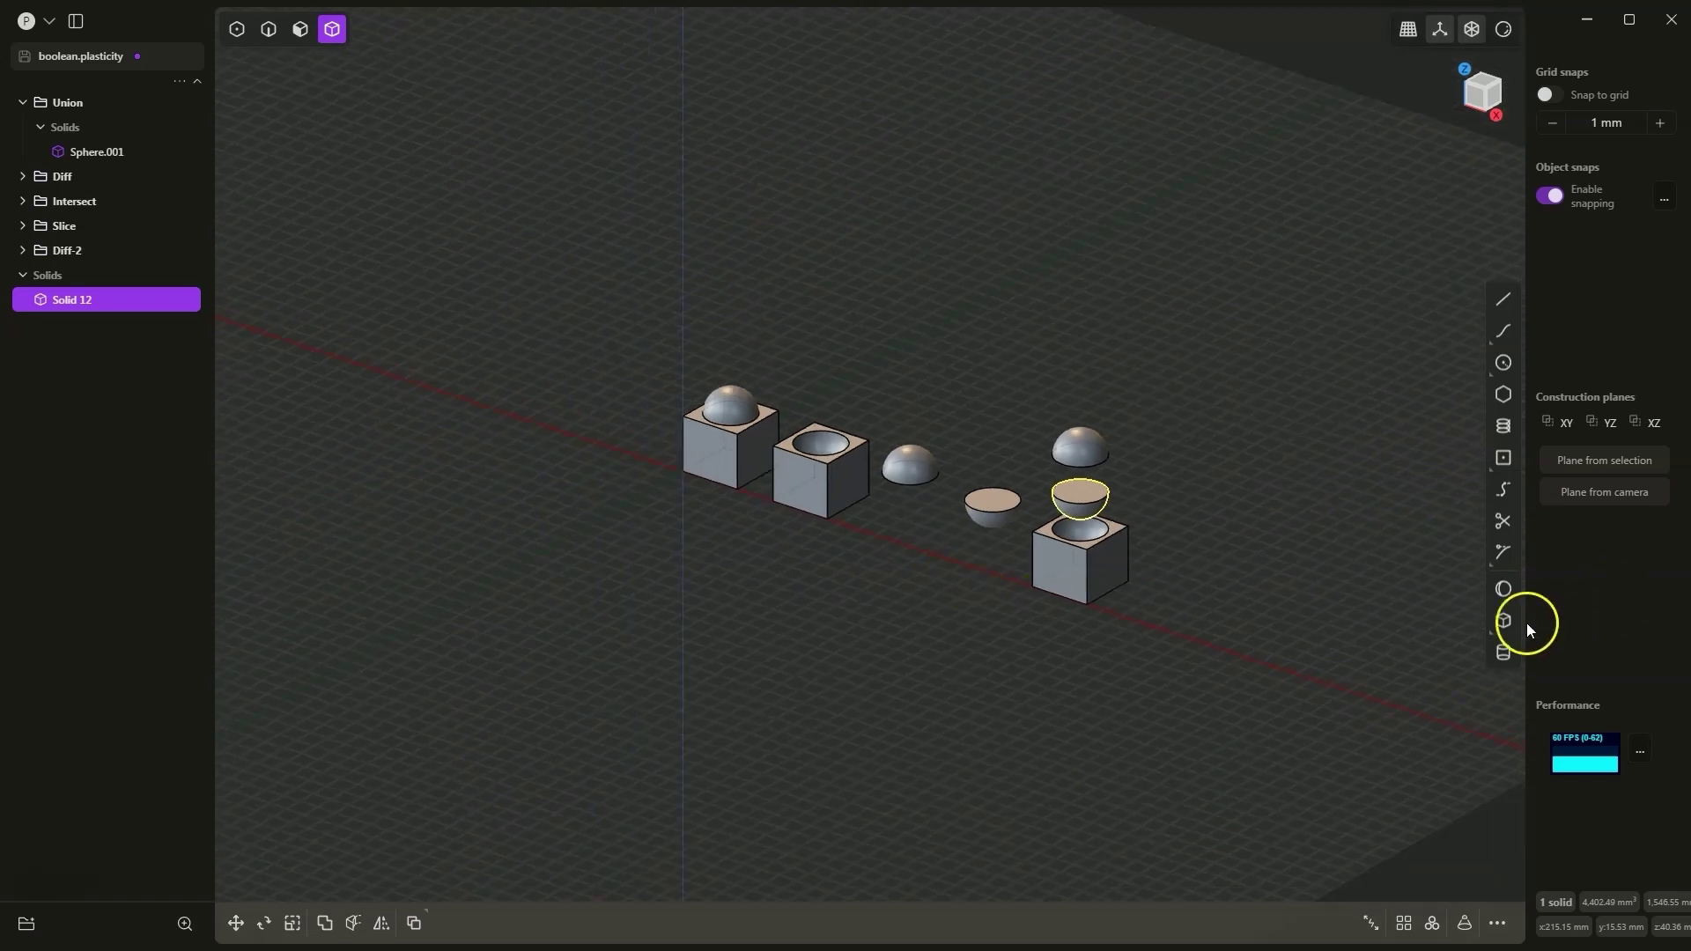
pyautogui.click(1503, 622)
pyautogui.click(608, 536)
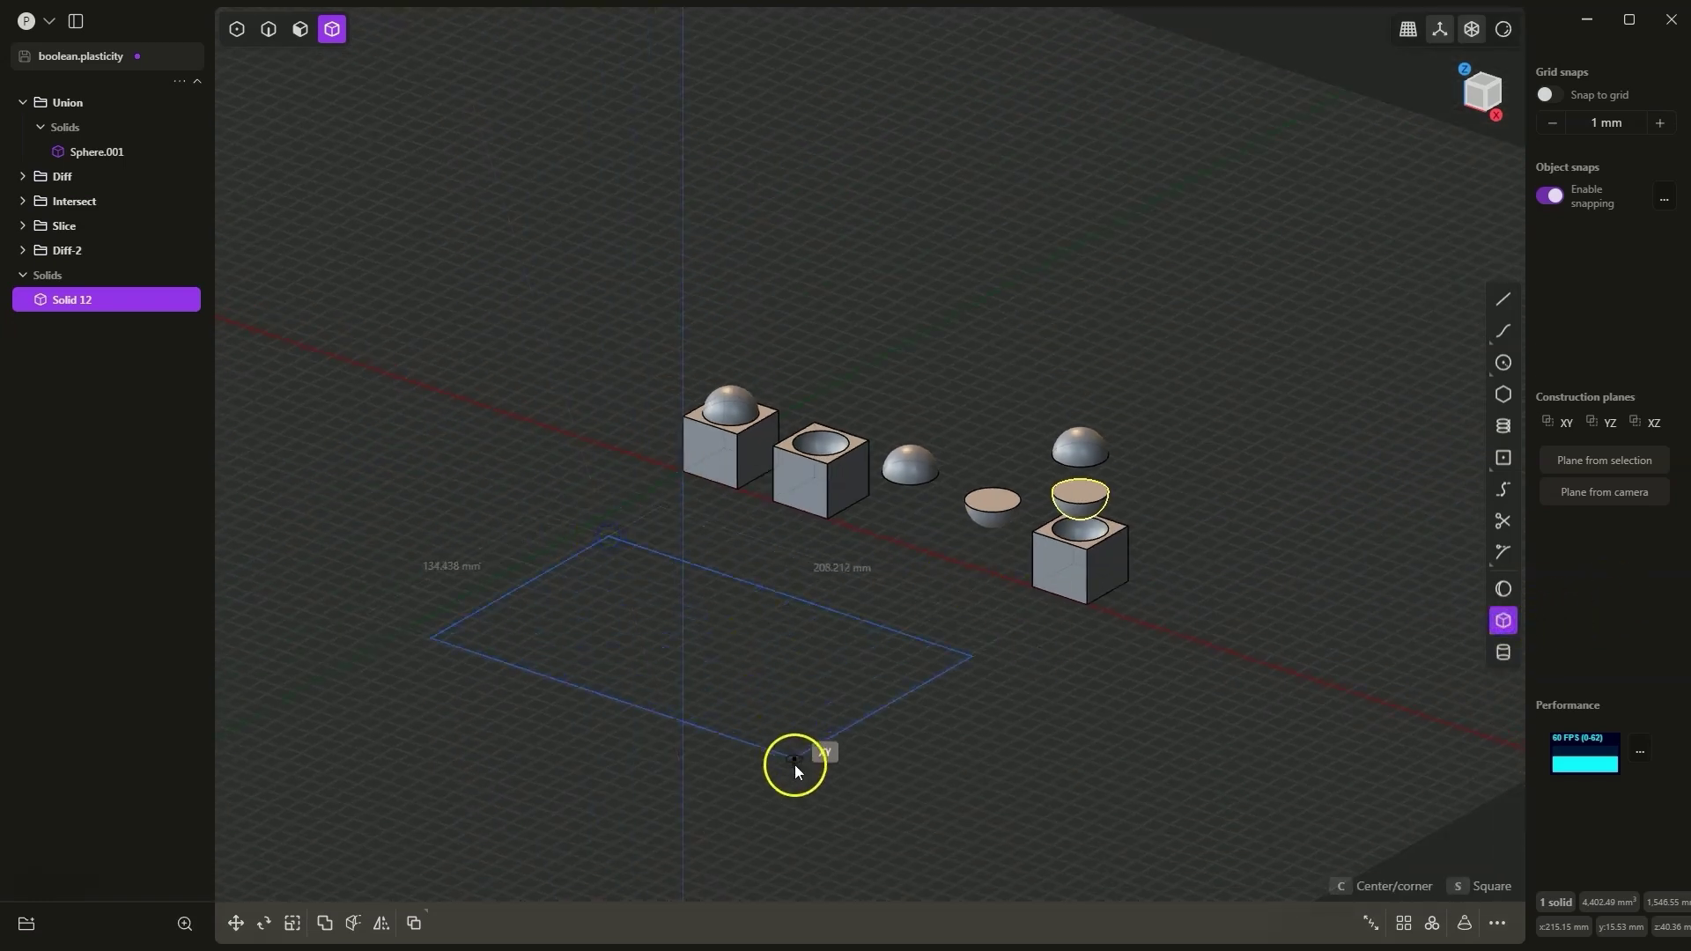
pyautogui.click(794, 765)
pyautogui.click(807, 705)
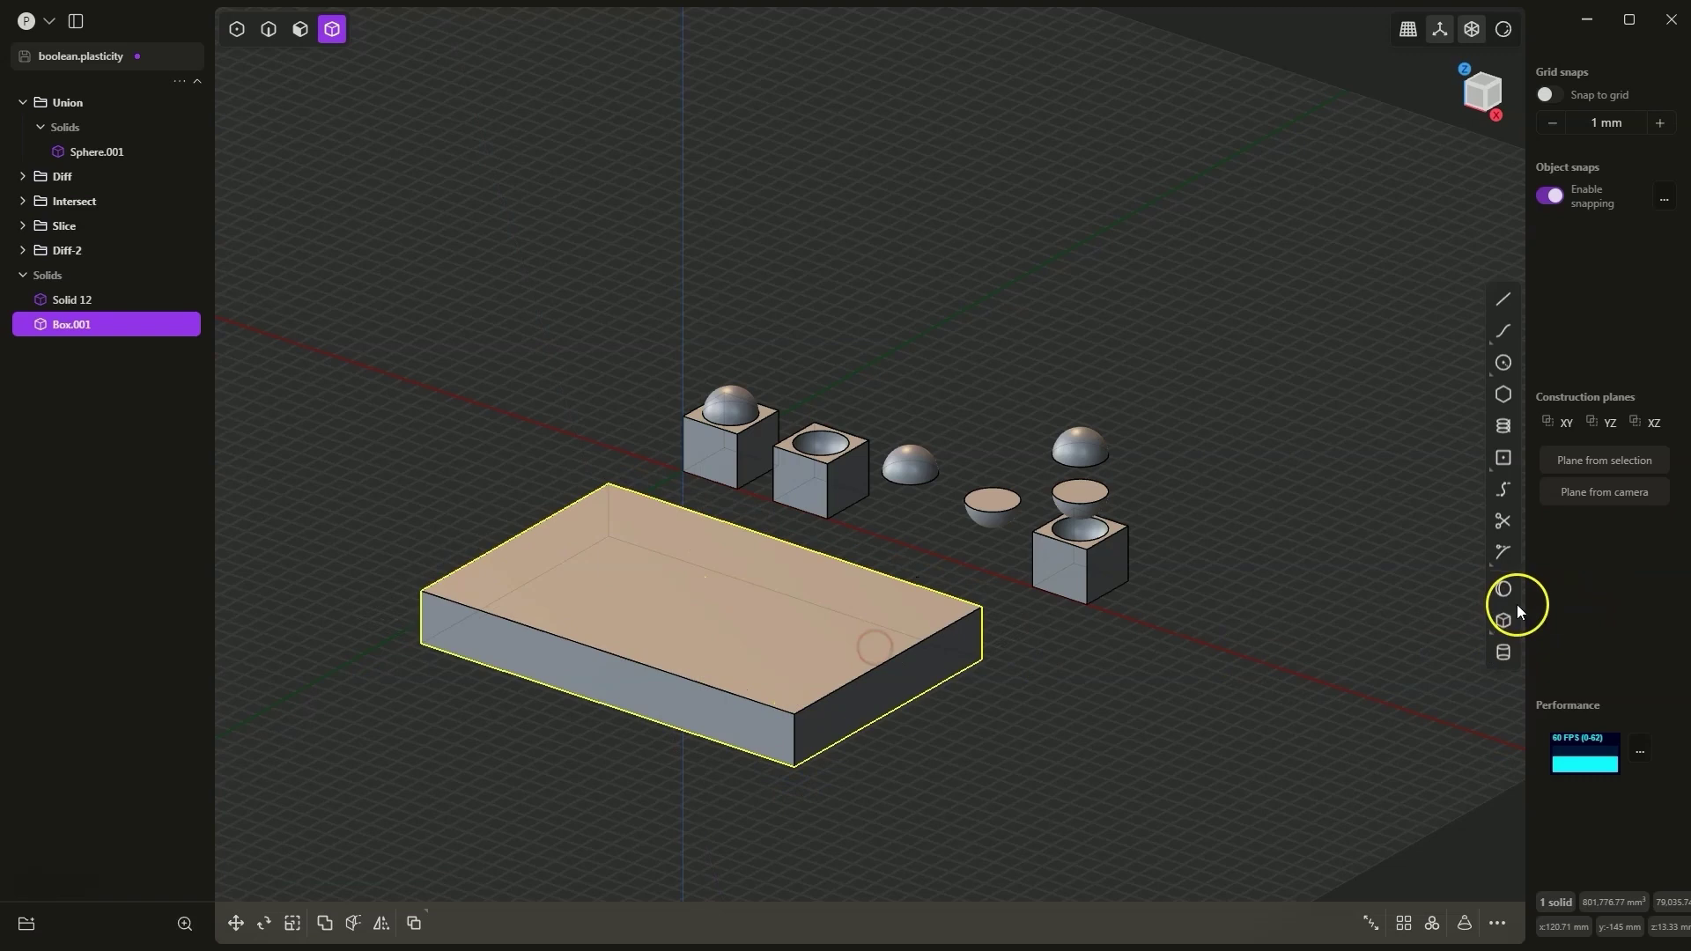
# - Create a cylinder about 14.55 mm in radius and 28.55 mm deep, going down through the flat box near one corner
pyautogui.moveTo(953, 697); pyautogui.dragTo(1028, 736, button='middle')
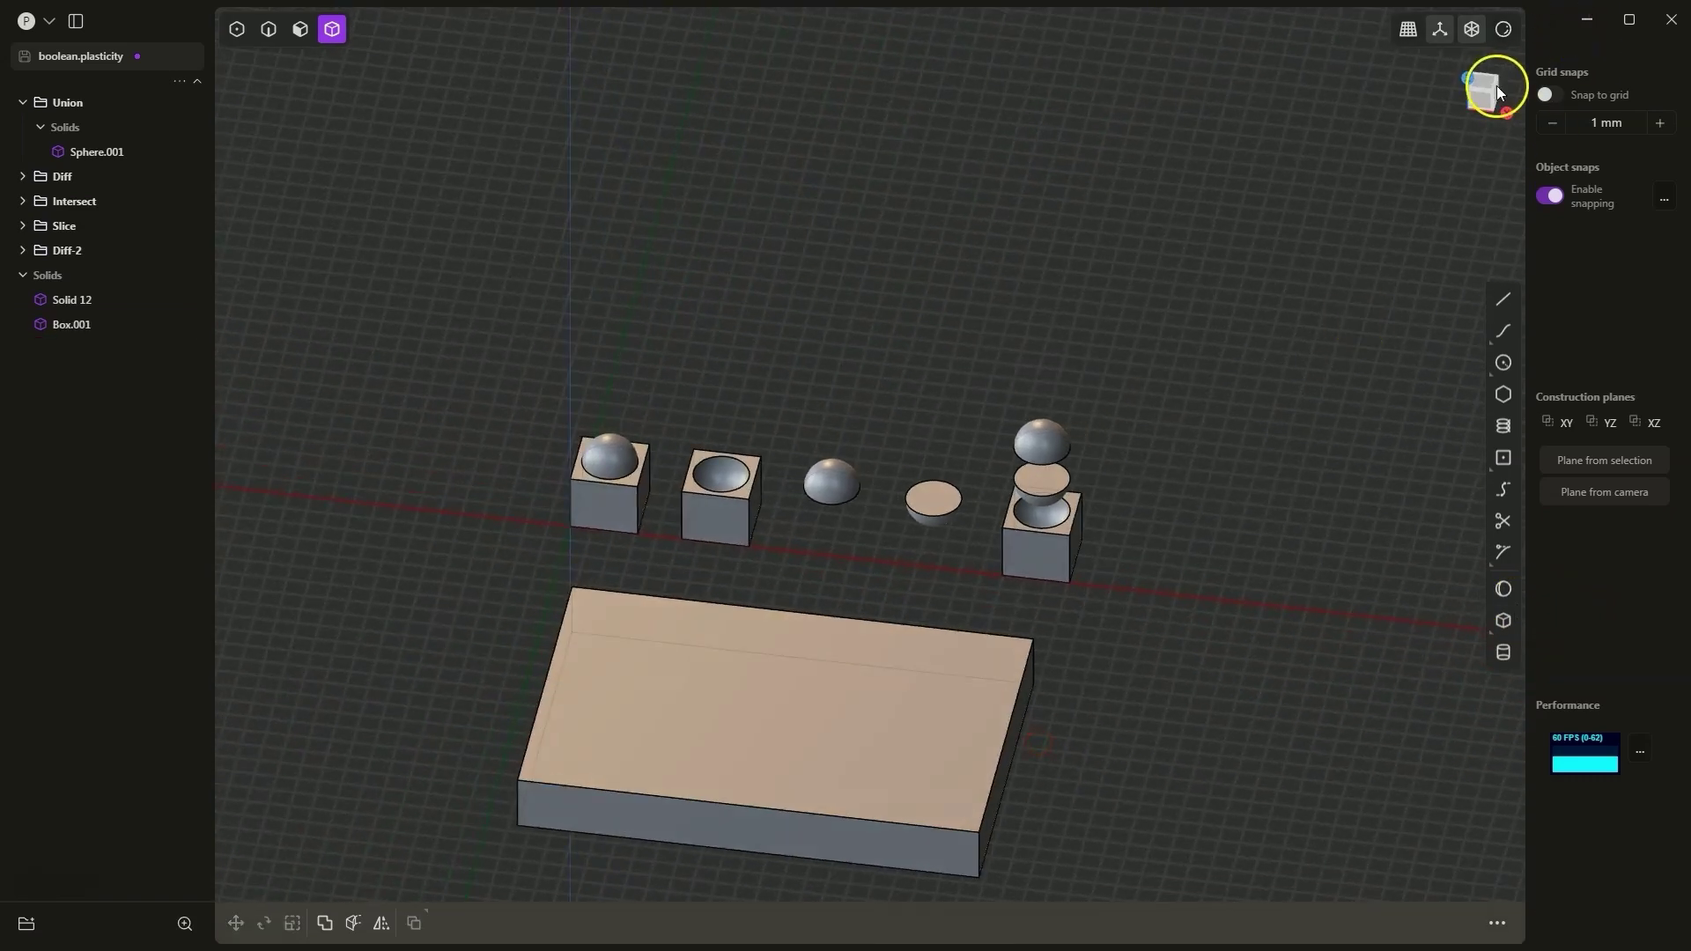
pyautogui.click(1503, 652)
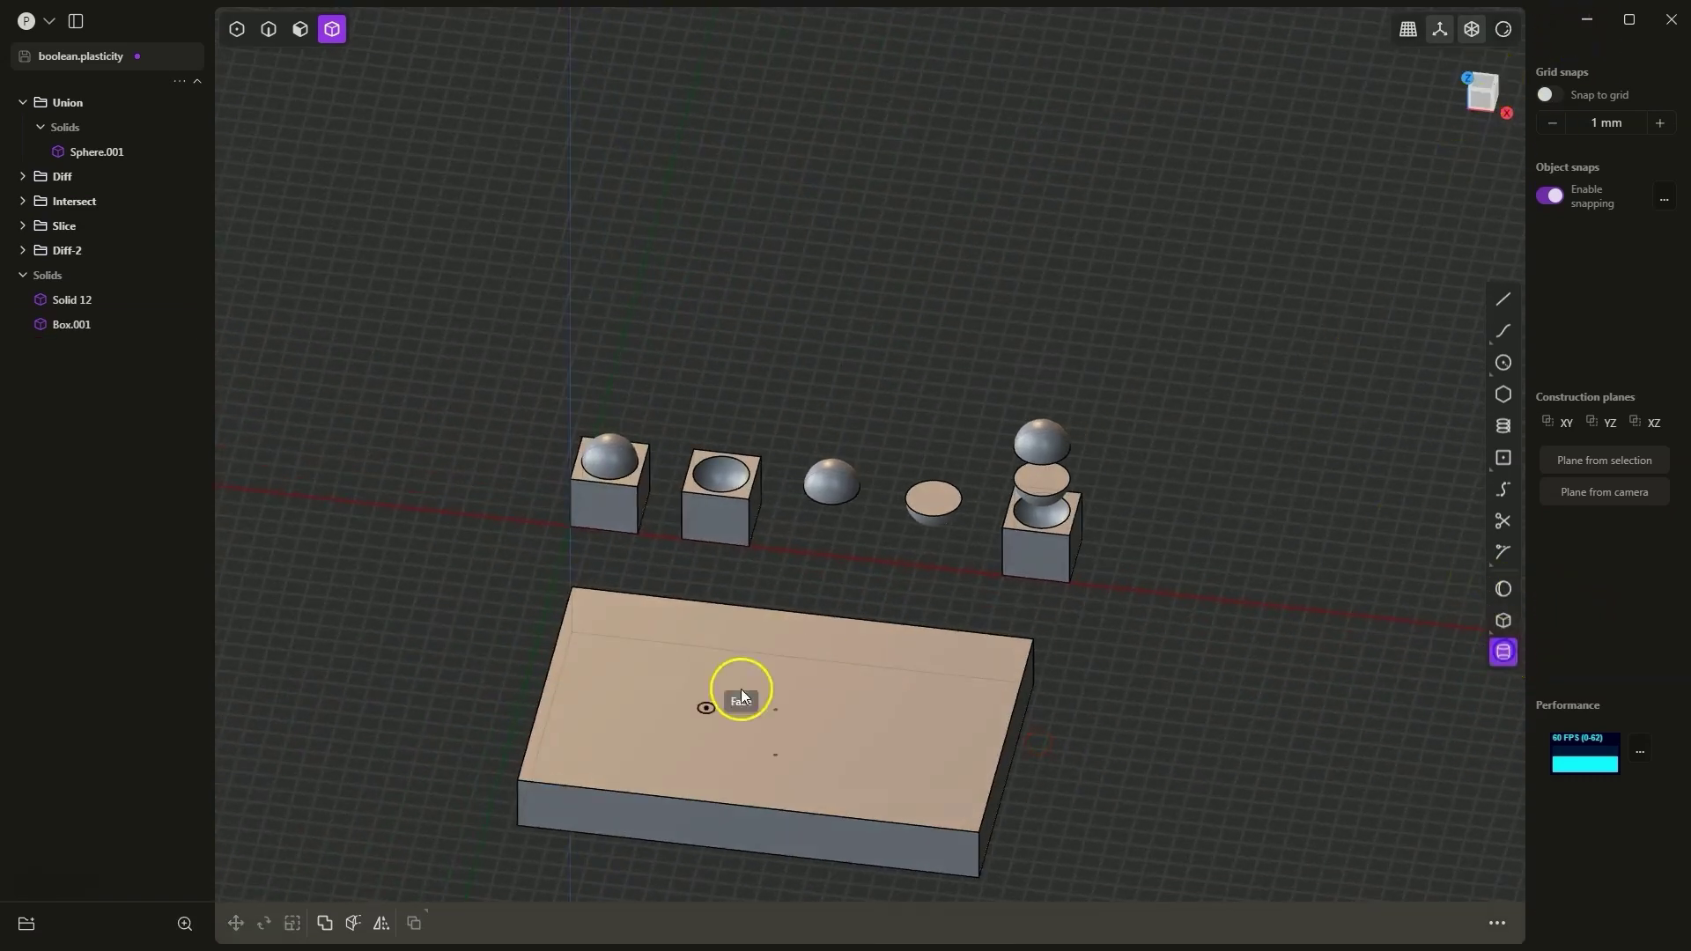
pyautogui.click(589, 728)
pyautogui.click(606, 745)
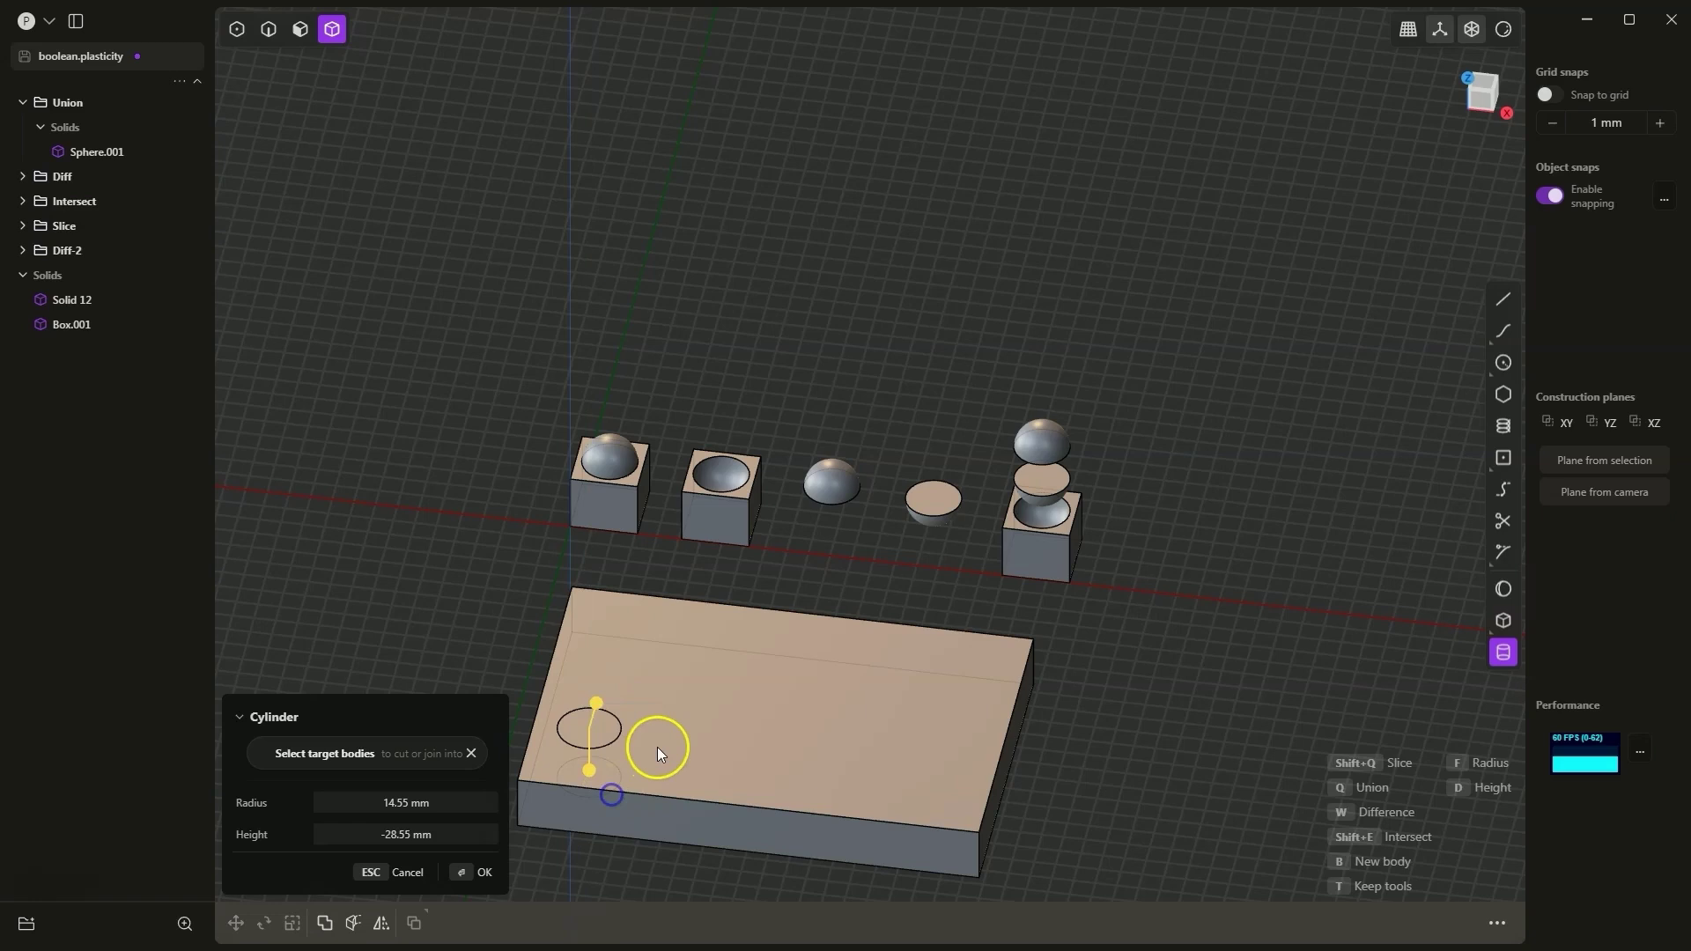
pyautogui.click(653, 702)
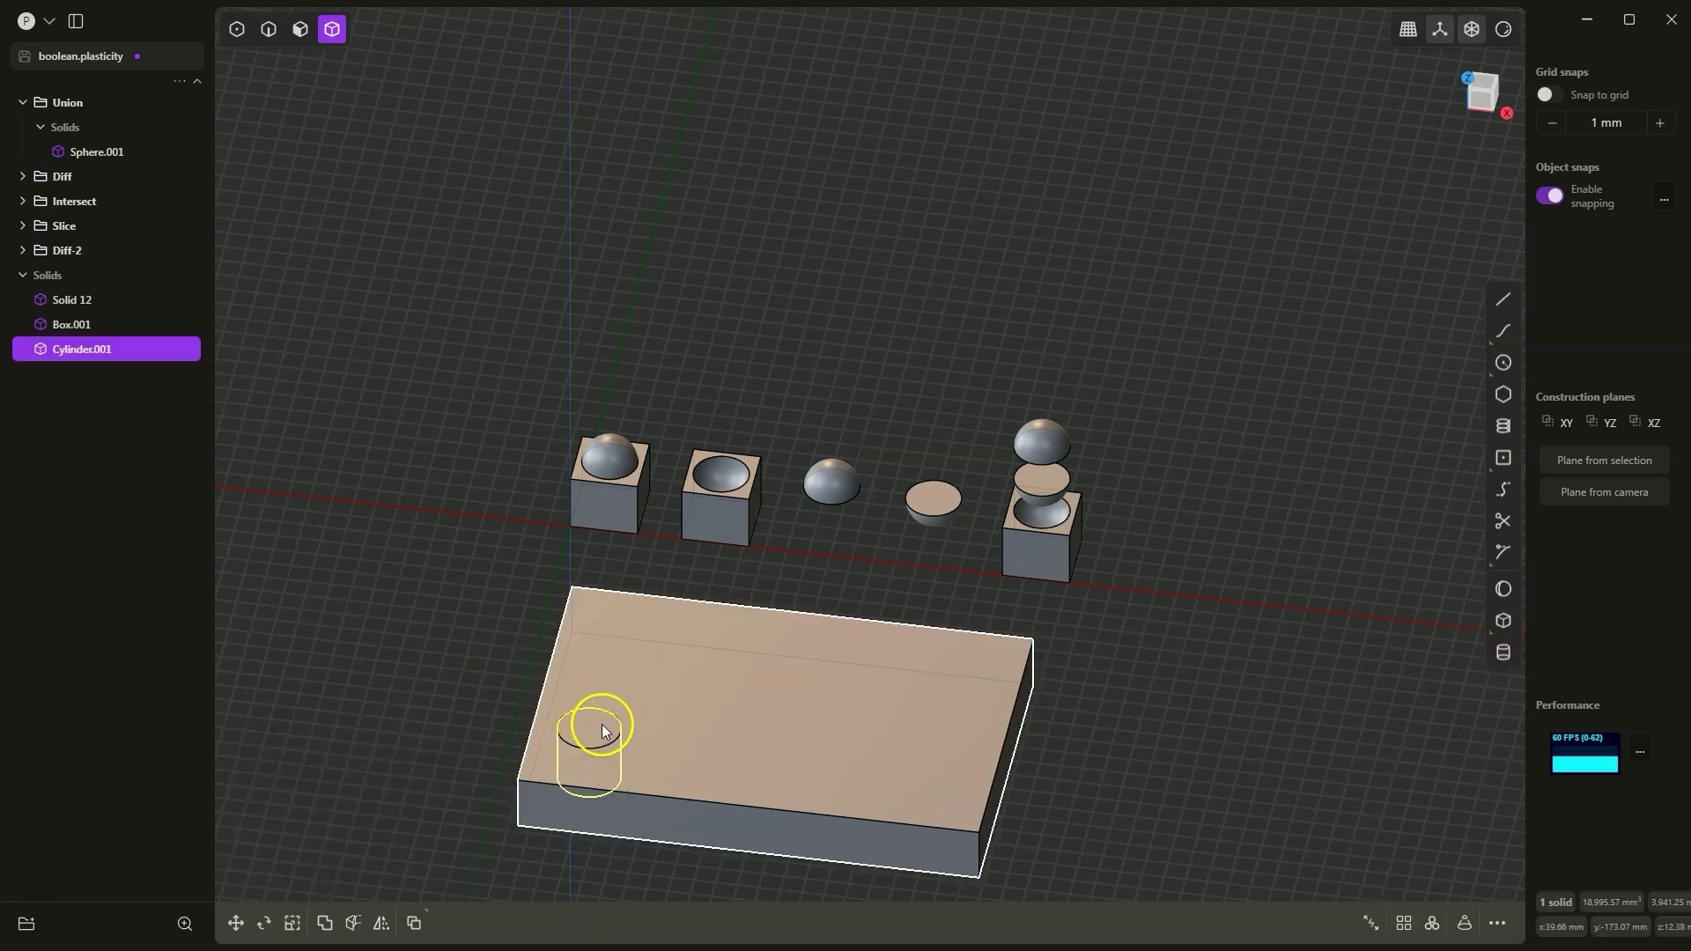
# - Duplicate the cylinder three times along the X axis to form a row of four across the flat box, and clear the selection
pyautogui.hotkey('ctrl', 'd')
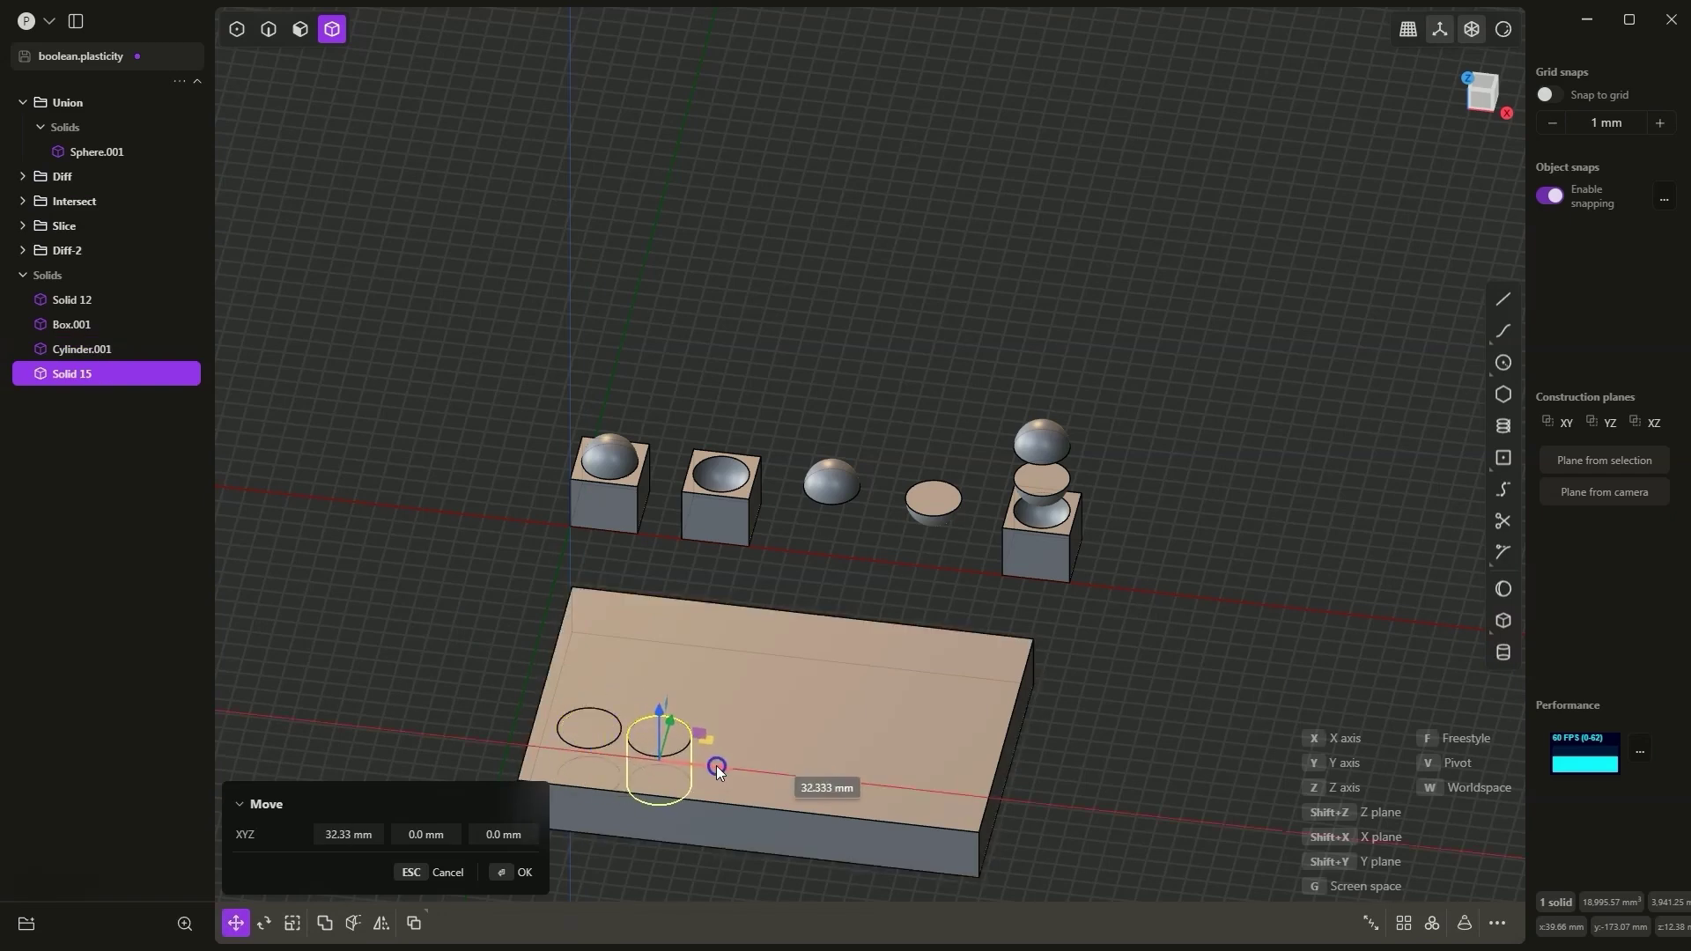
pyautogui.click(744, 766)
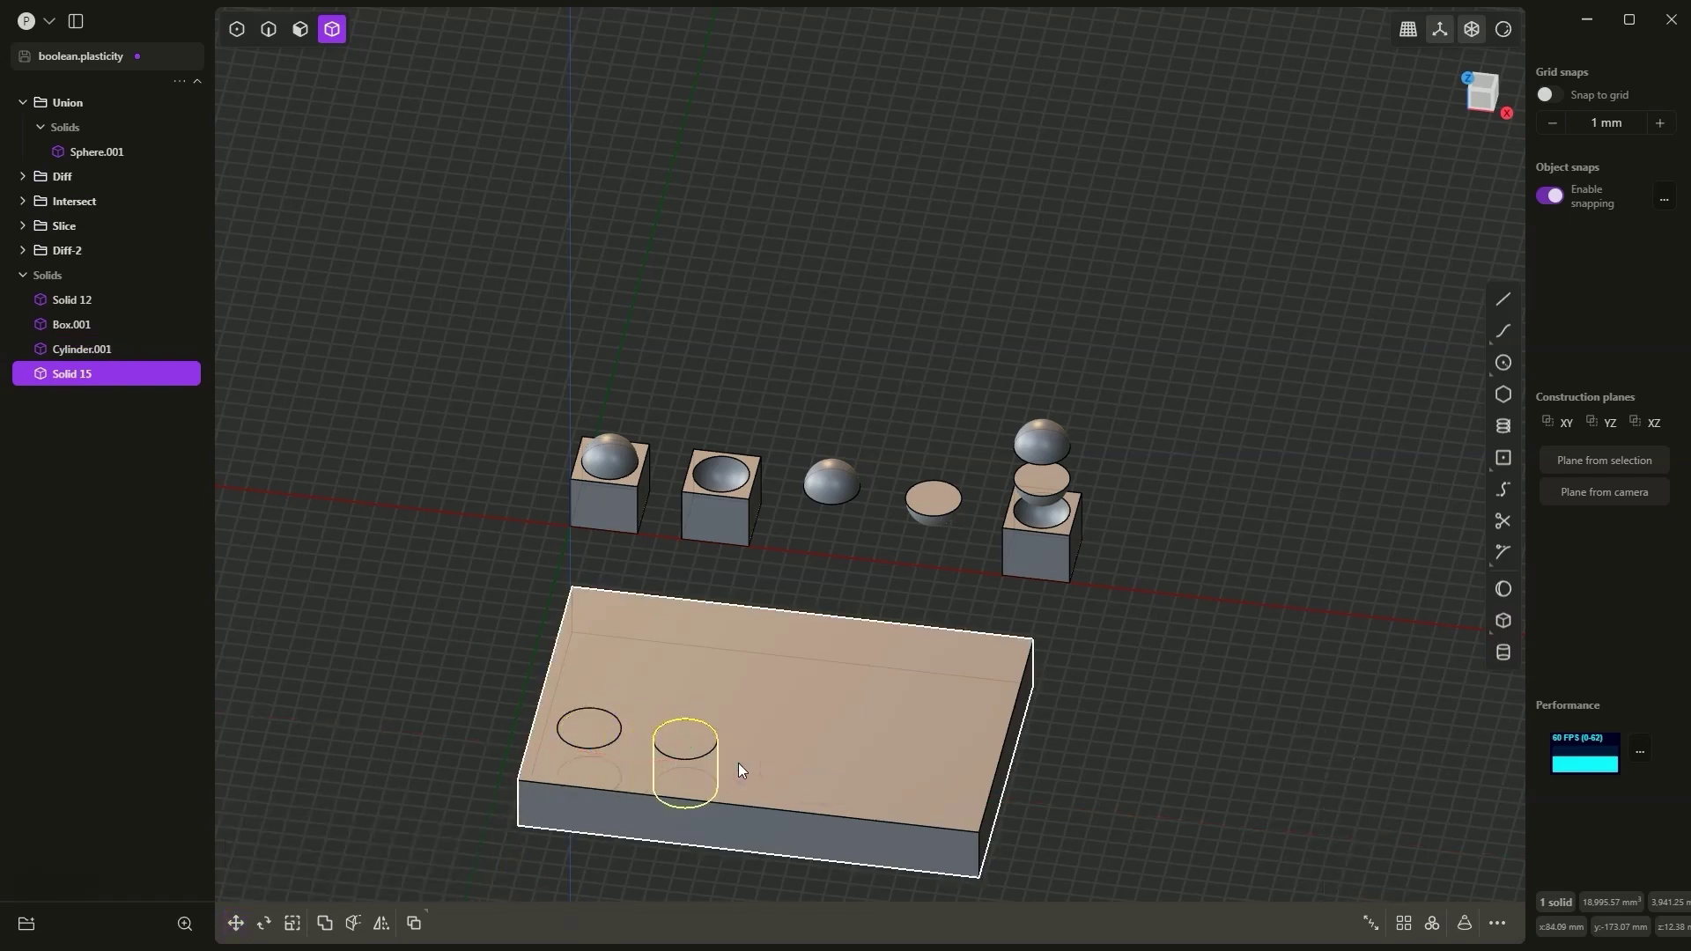
pyautogui.hotkey('ctrl', 'd')
pyautogui.click(841, 786)
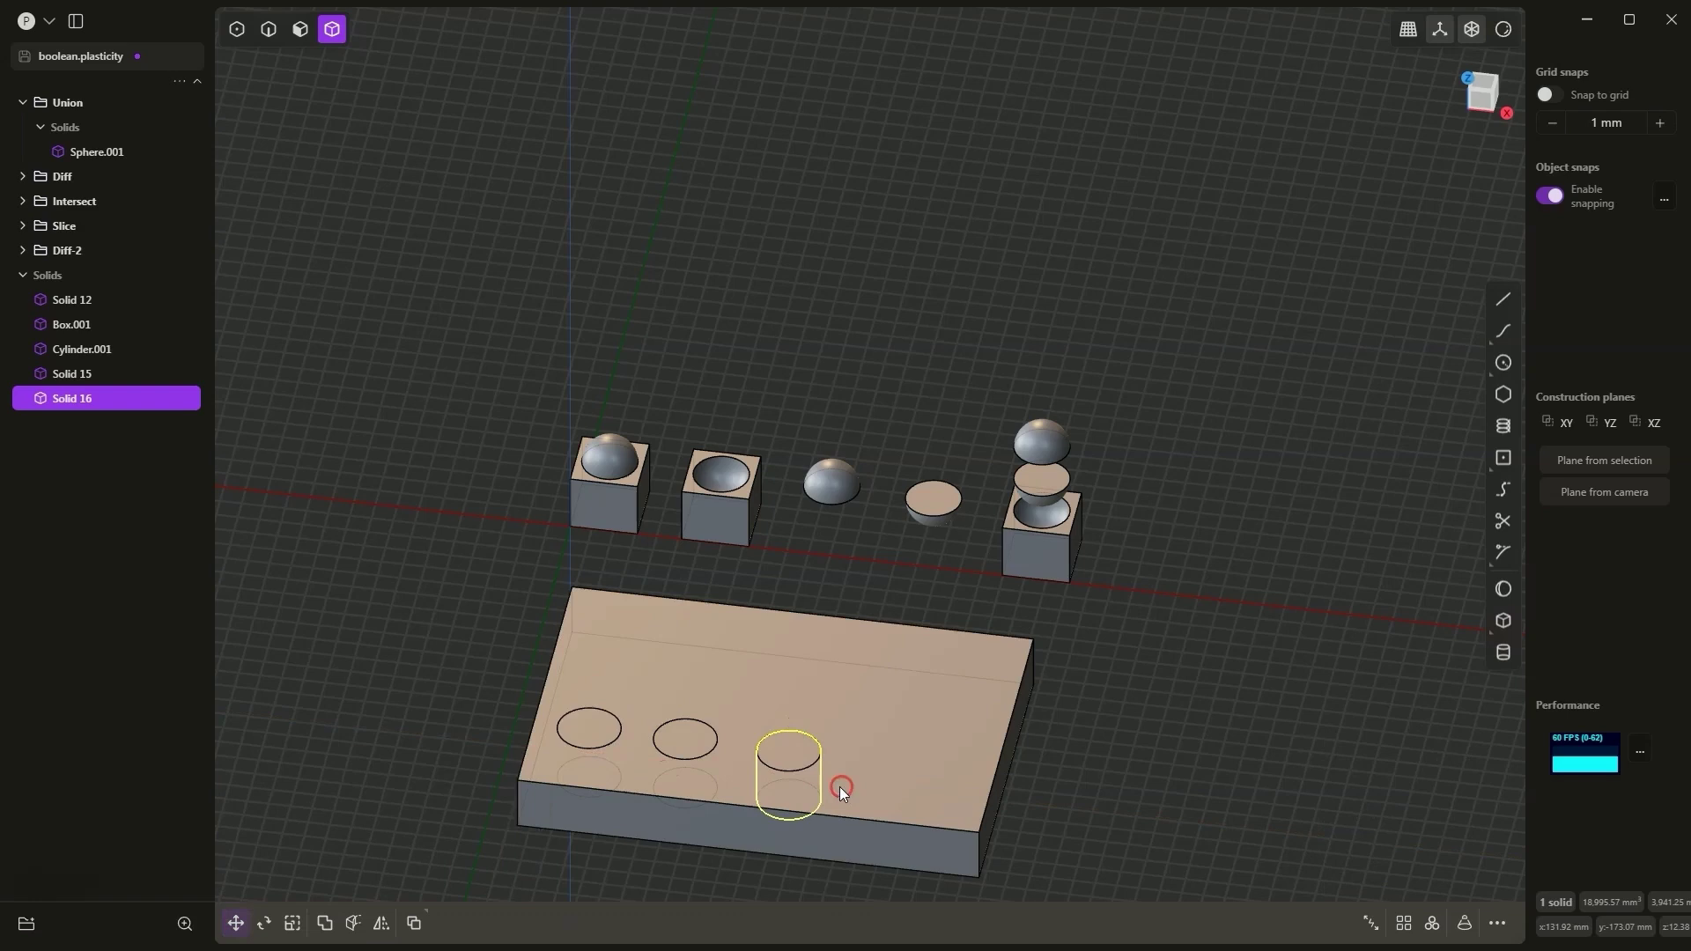
pyautogui.hotkey('ctrl', 'd')
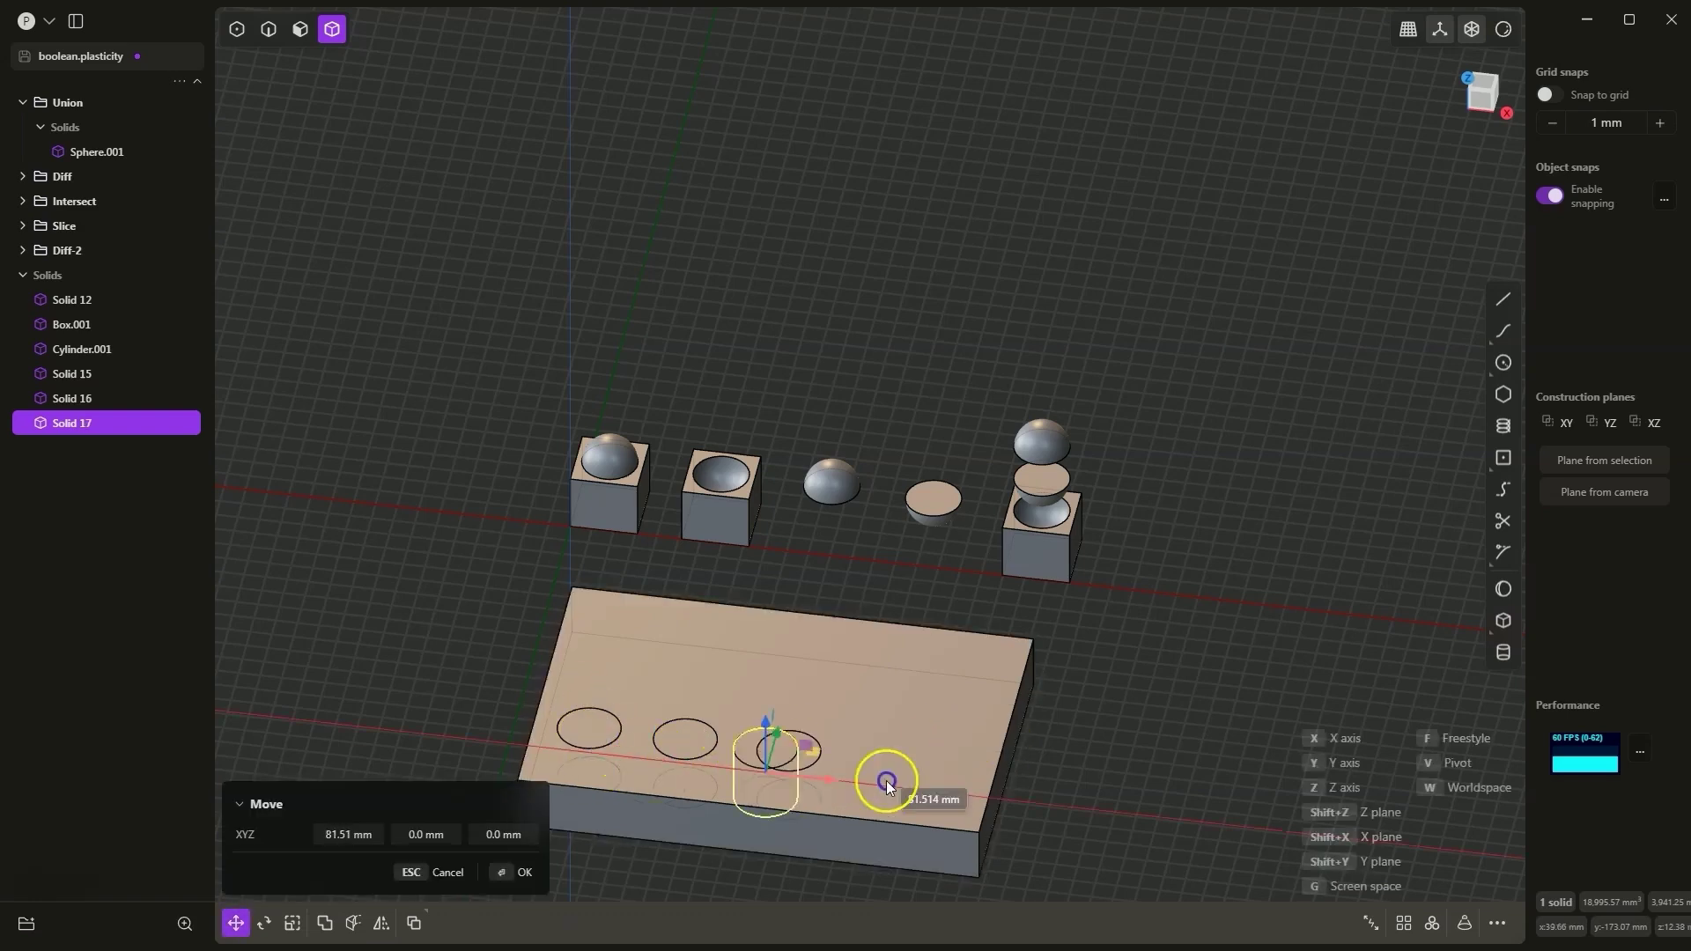
pyautogui.click(917, 667)
pyautogui.moveTo(916, 667); pyautogui.dragTo(863, 724, button='middle')
pyautogui.click(895, 713)
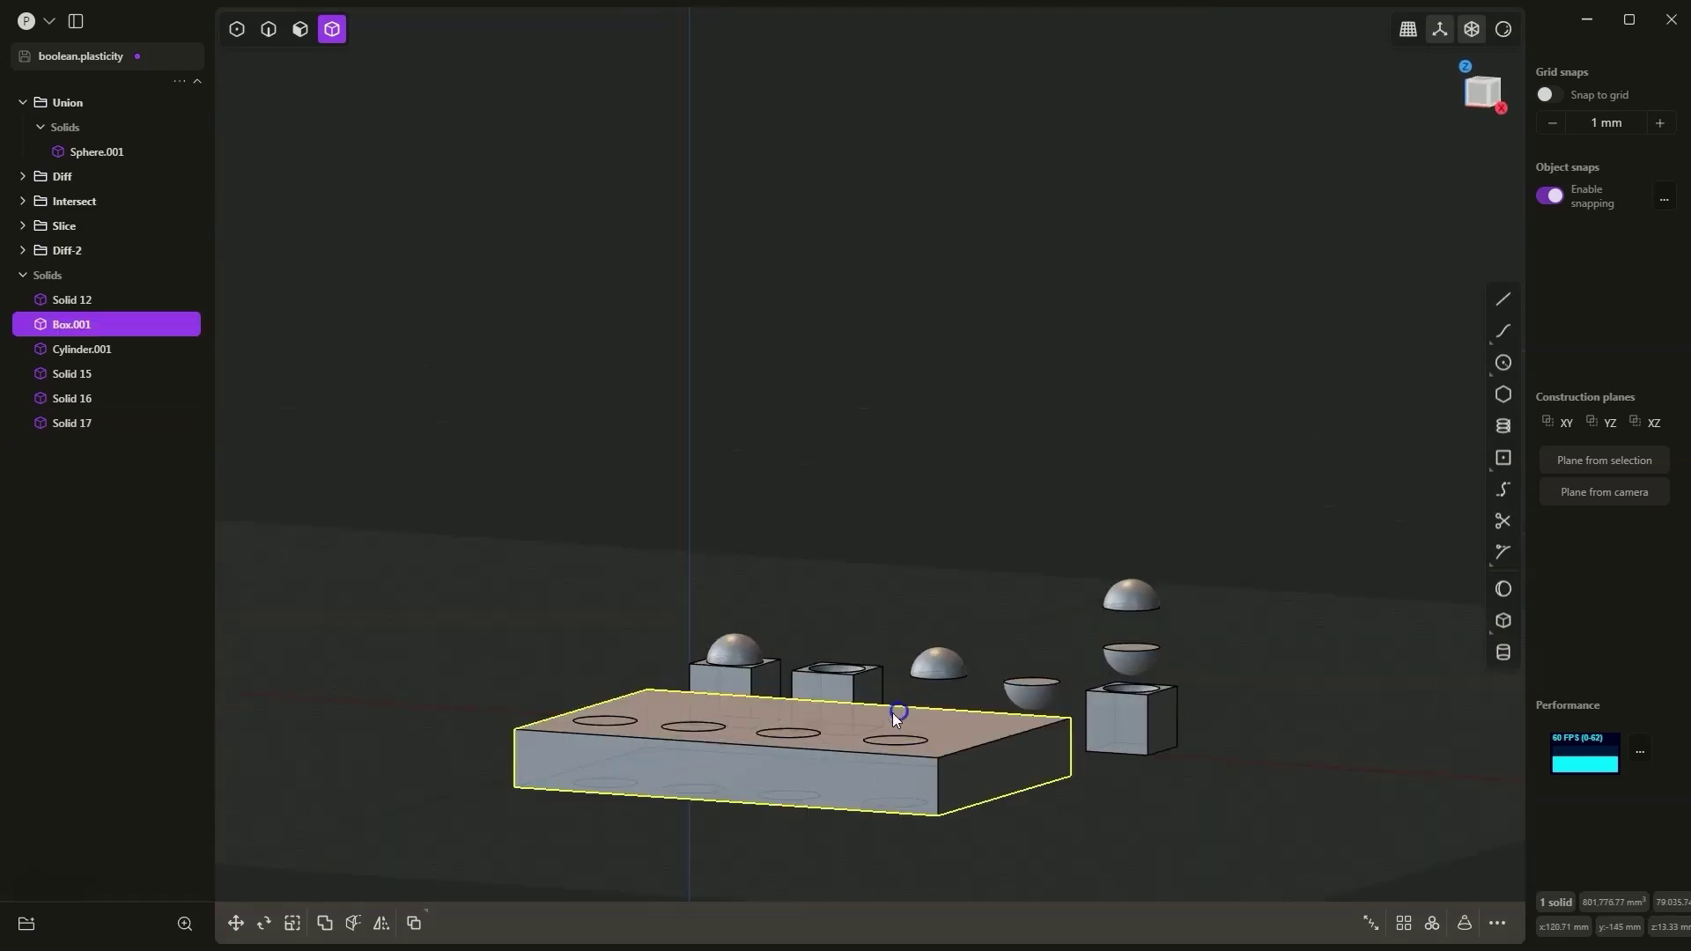
pyautogui.moveTo(642, 763); pyautogui.dragTo(705, 775, button='middle')
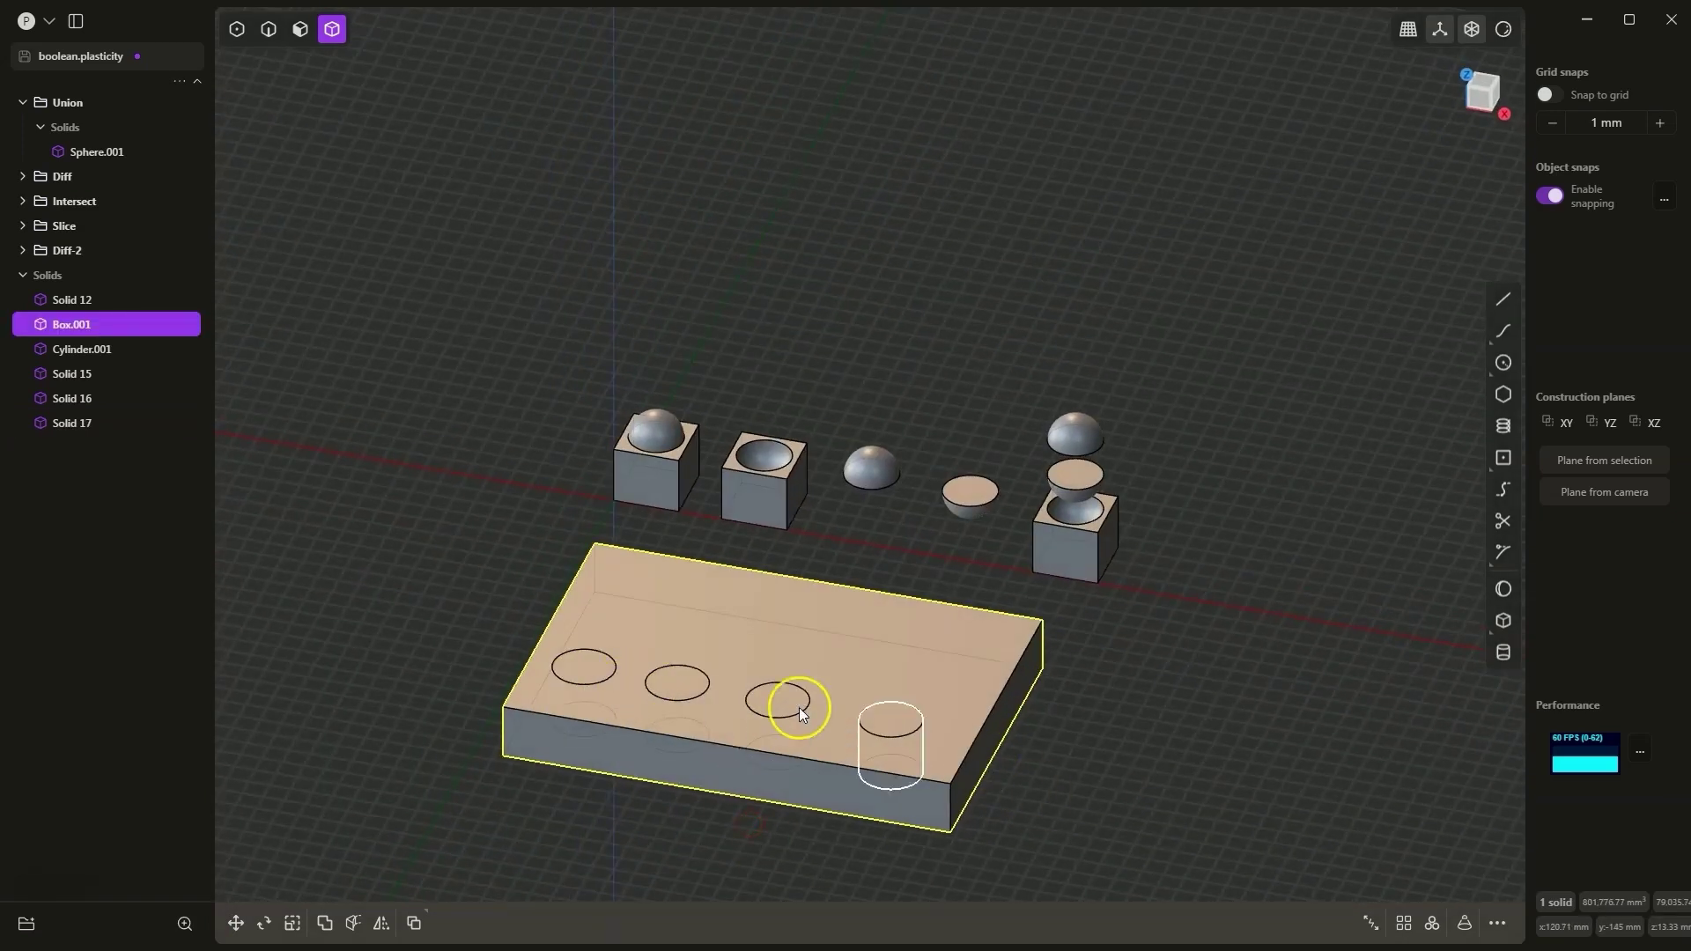
pyautogui.press('Escape')
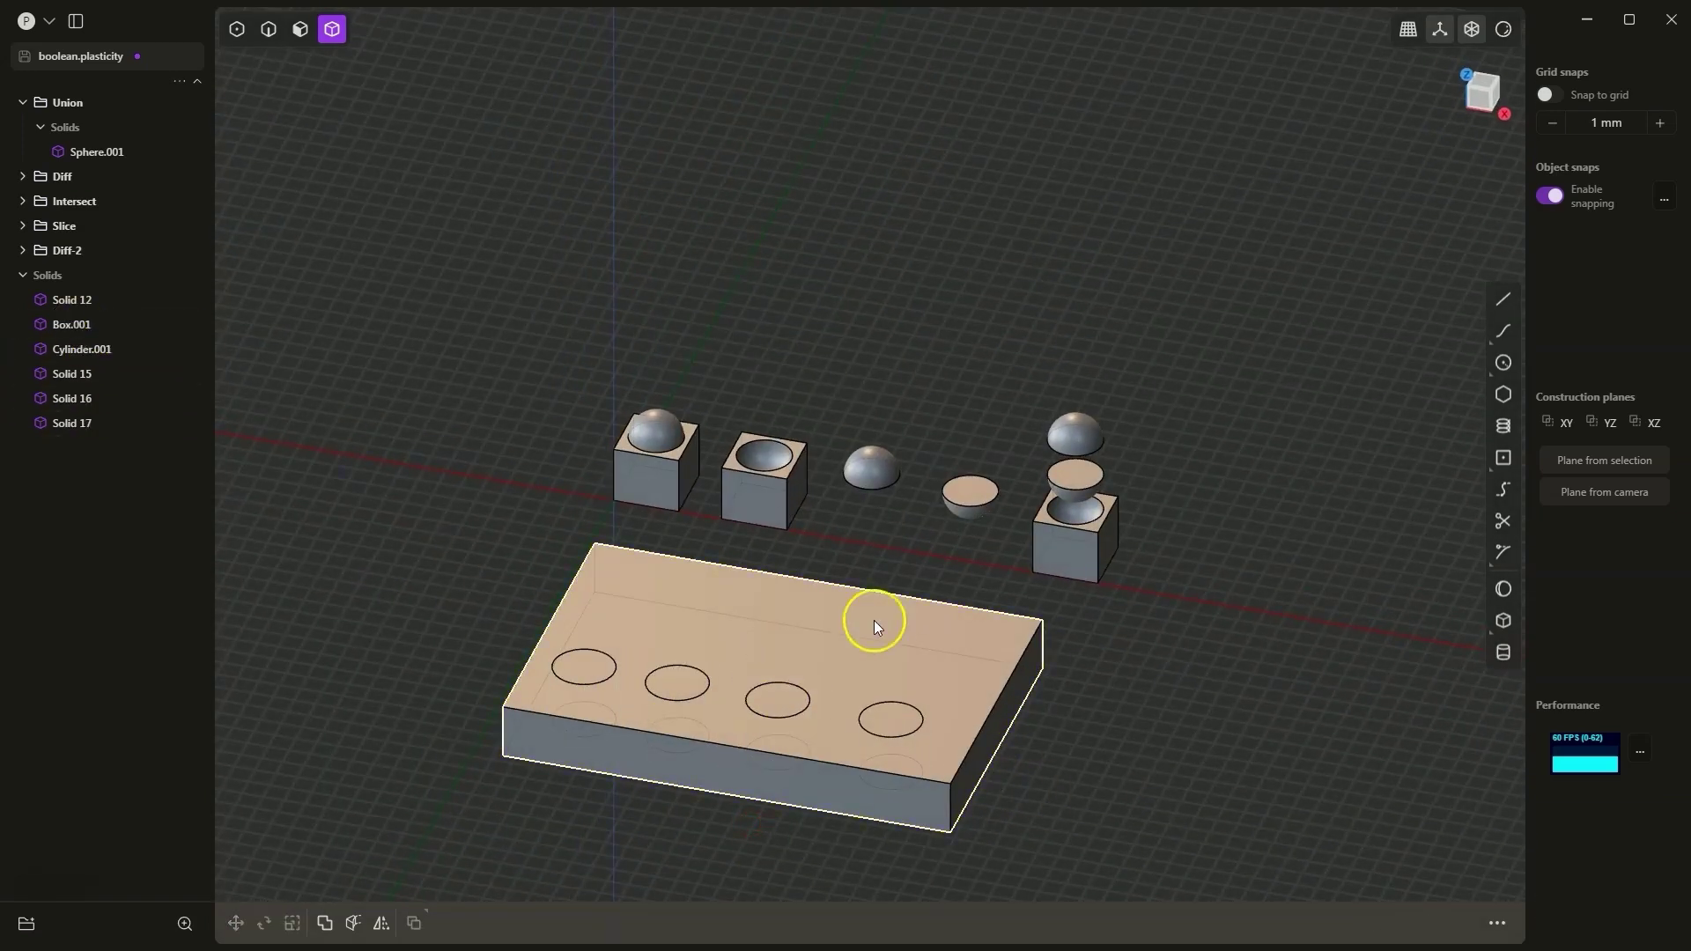
# - Join the flat box and its four cylinders into one solid with a Boolean Union
pyautogui.click(666, 586)
pyautogui.click(589, 675)
pyautogui.click(684, 685)
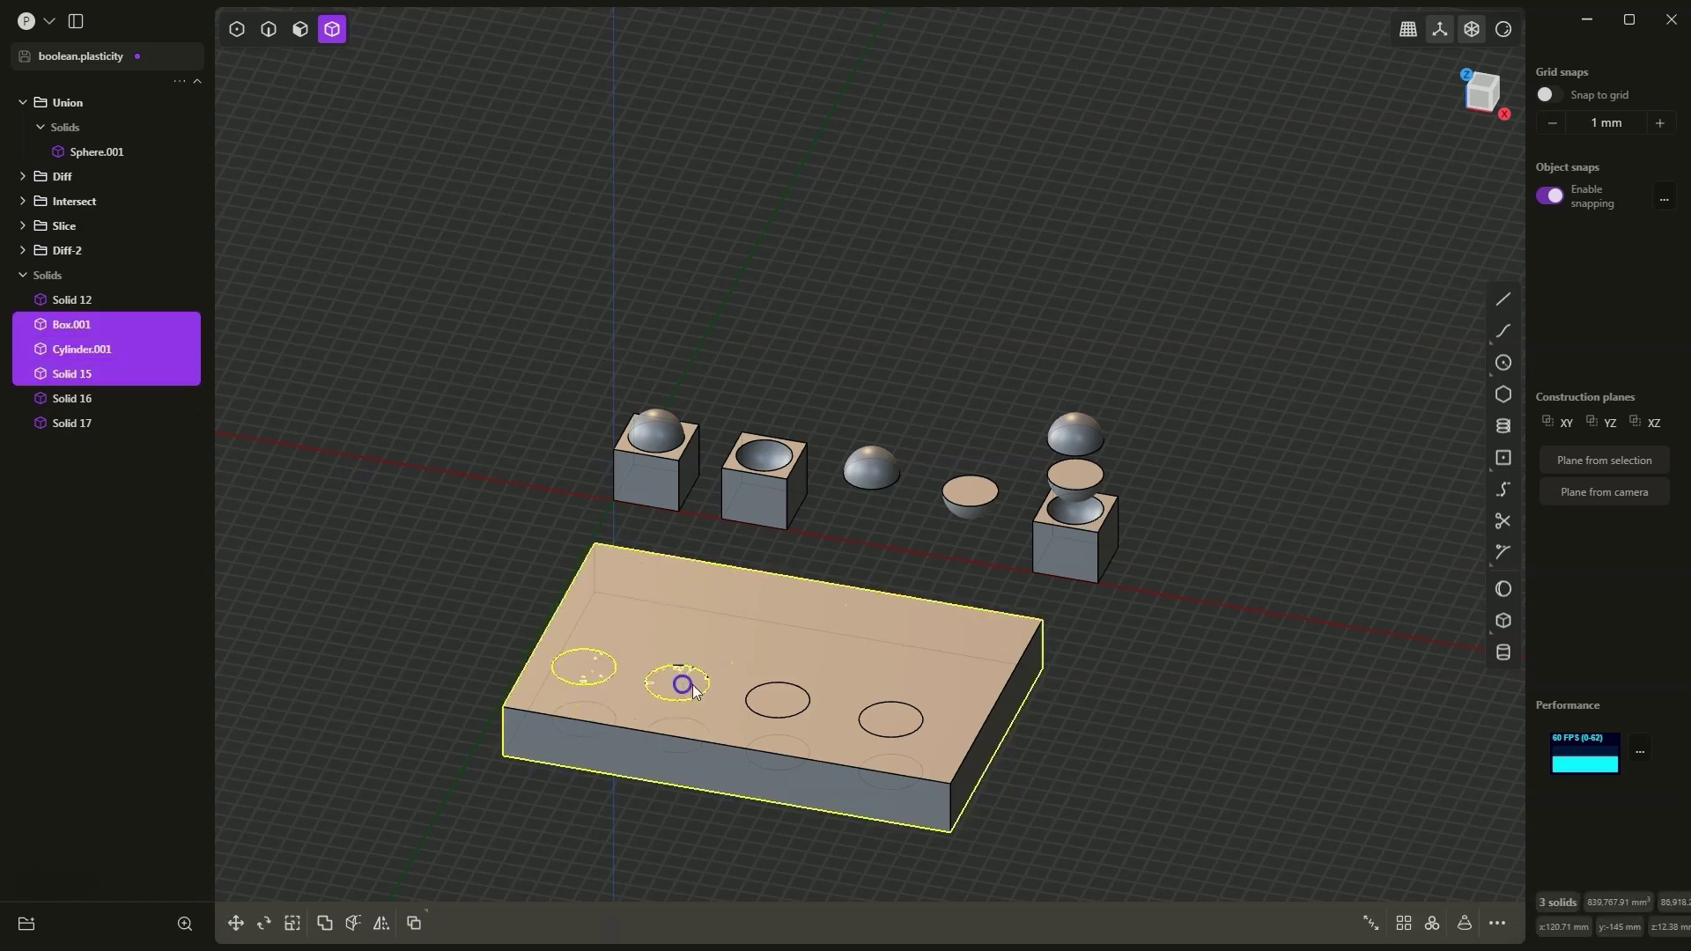
pyautogui.click(778, 700)
pyautogui.click(892, 718)
pyautogui.hotkey('shift', '-')
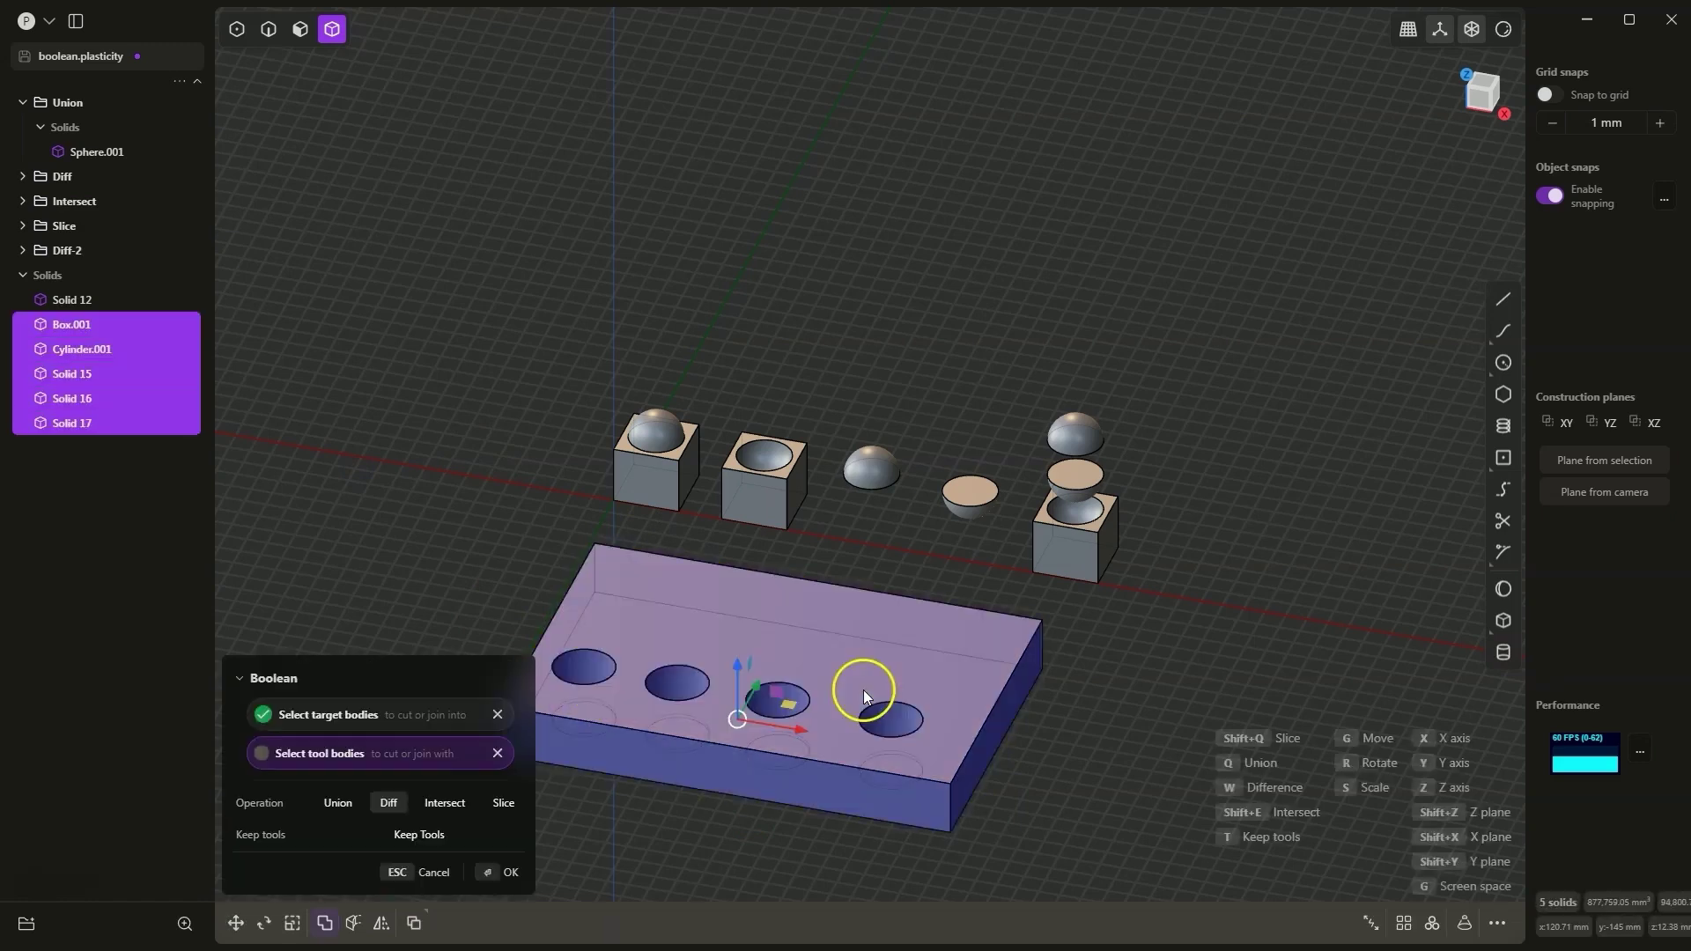
pyautogui.click(337, 802)
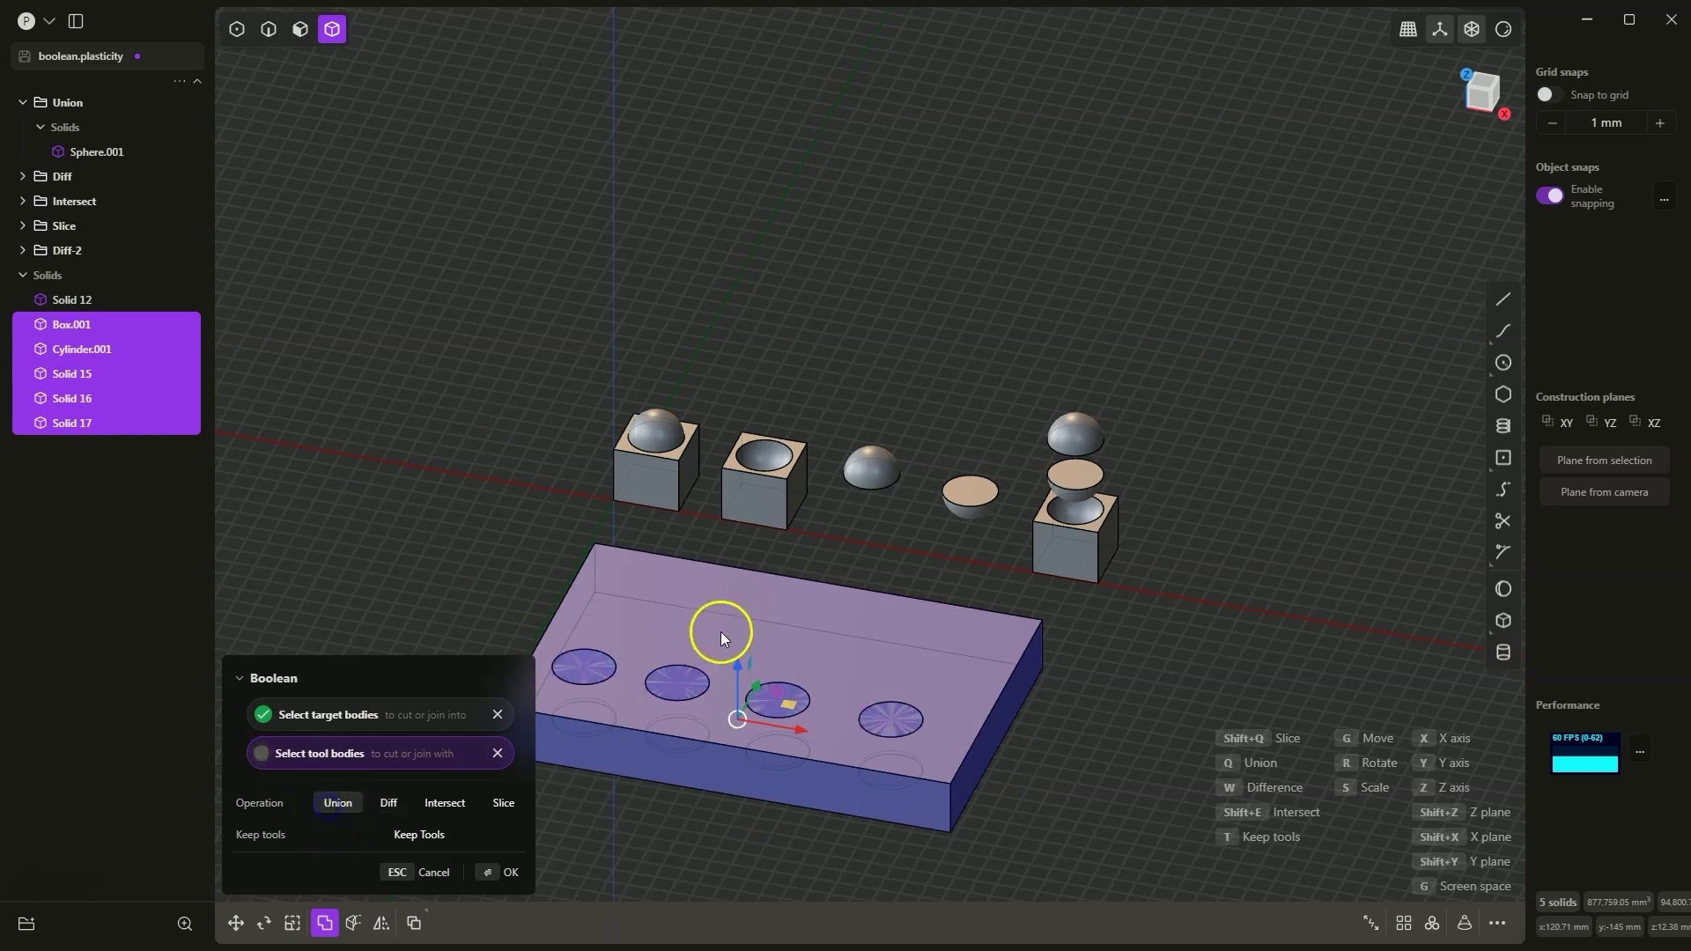
pyautogui.moveTo(721, 638); pyautogui.dragTo(729, 736, button='middle')
pyautogui.click(508, 872)
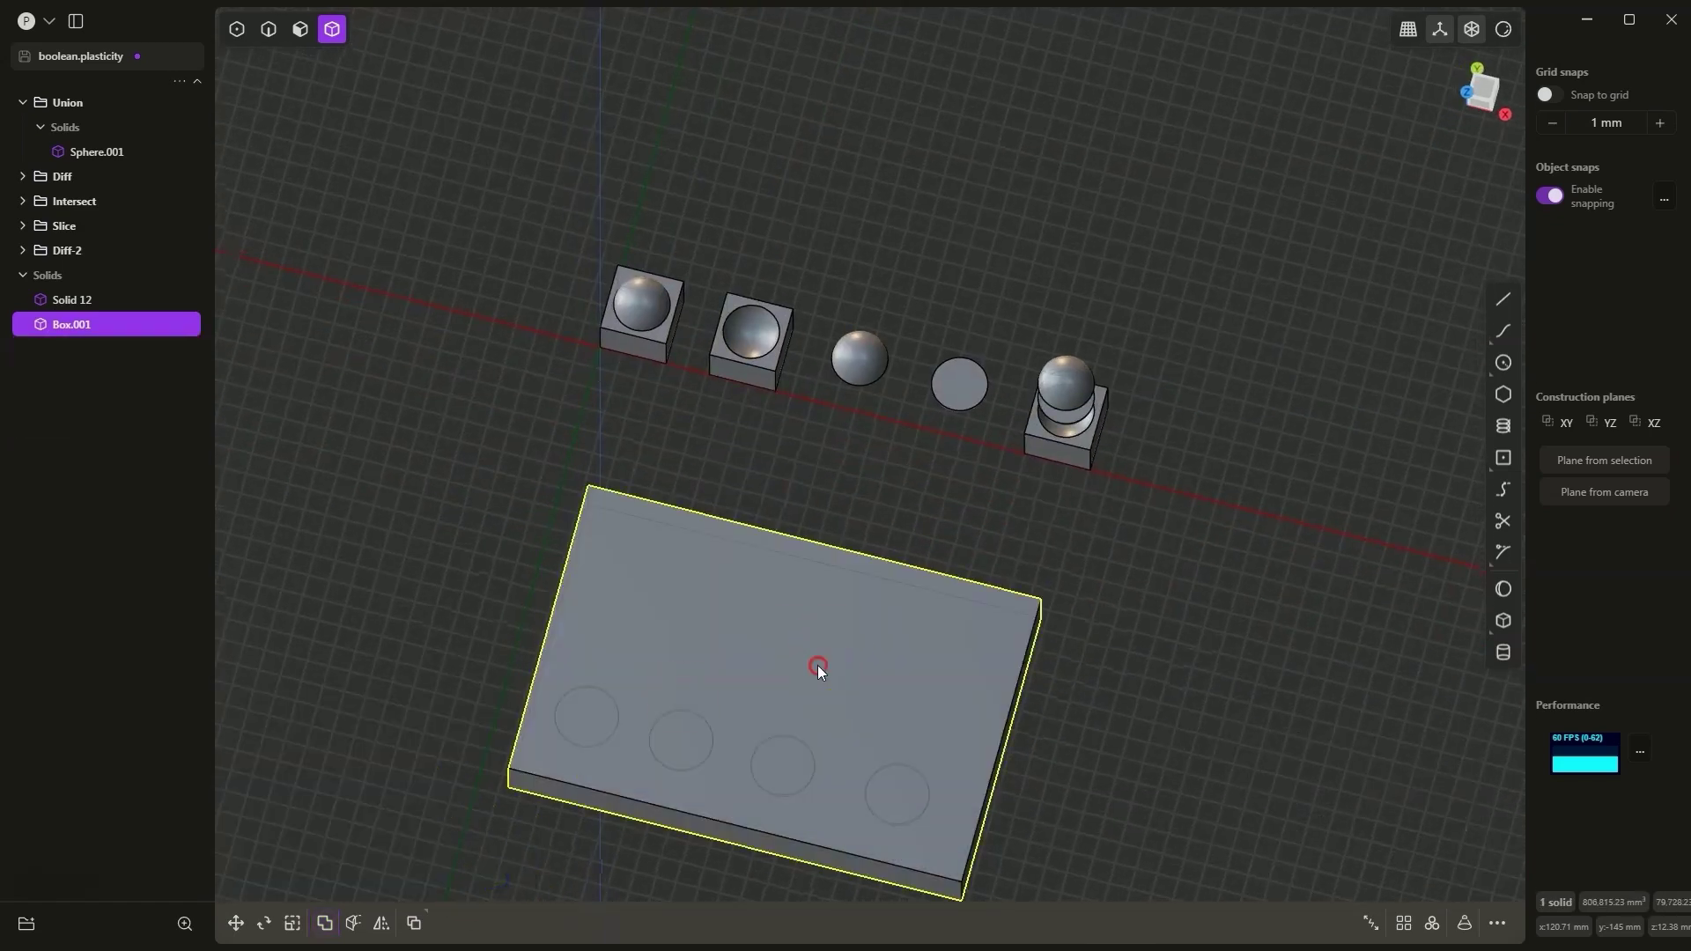
pyautogui.moveTo(817, 664); pyautogui.dragTo(609, 510, button='middle')
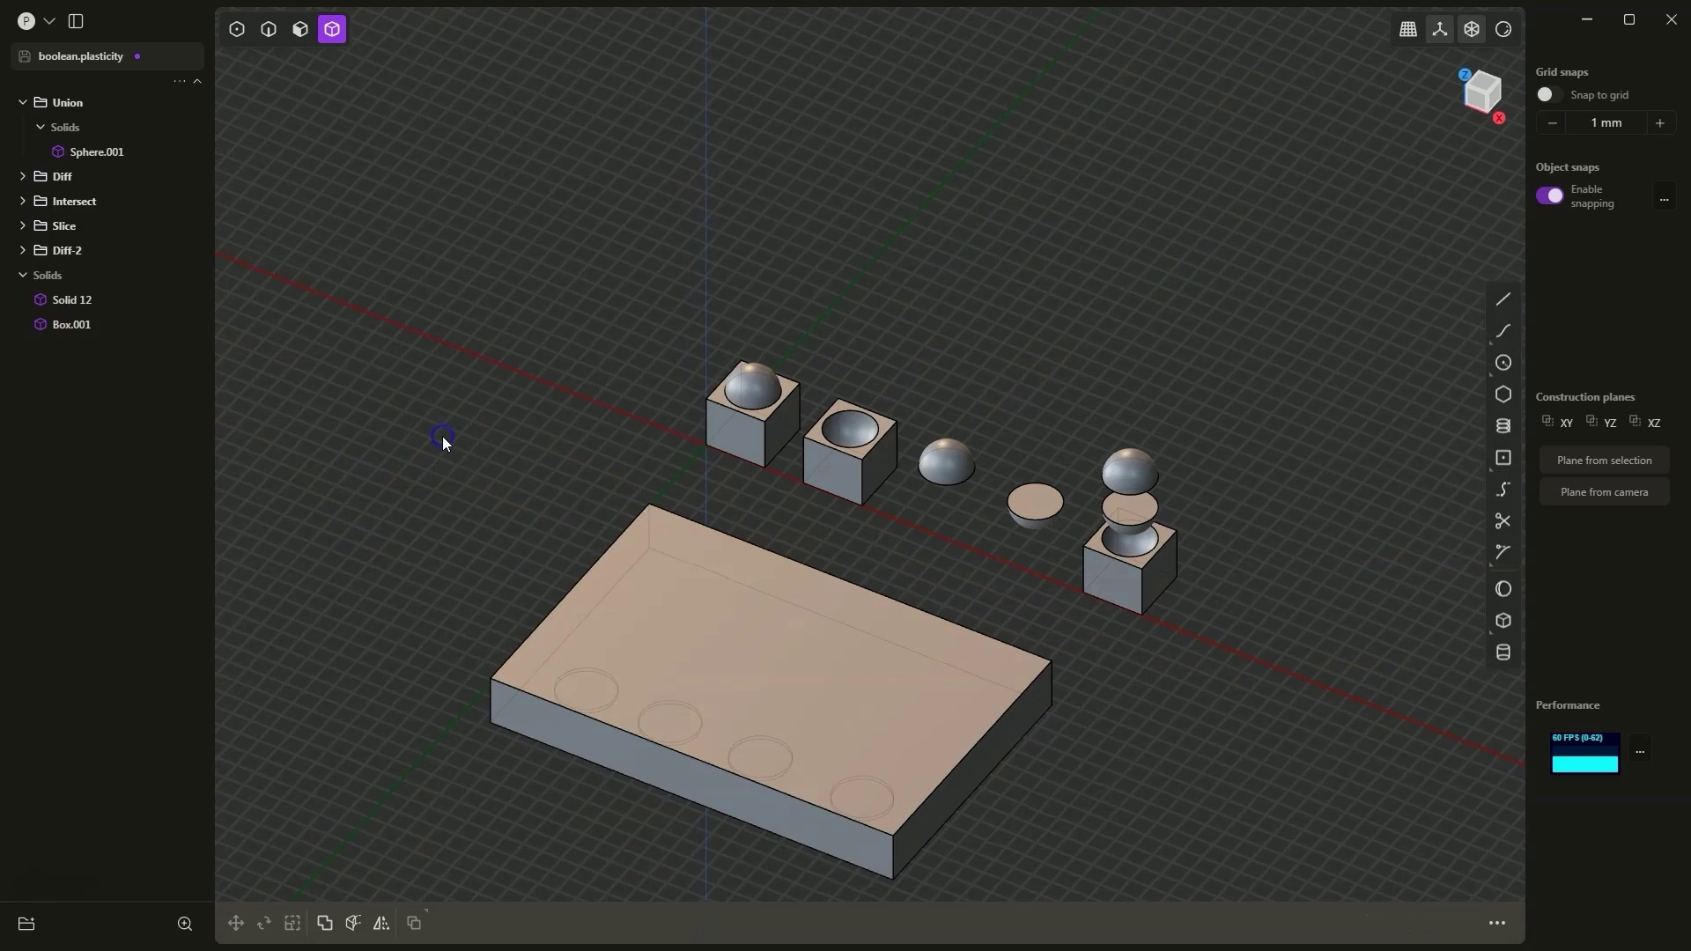
# - Undo the Boolean Union of the flat box and the four cylinders
pyautogui.hotkey('ctrl', 'z')
pyautogui.hotkey('ctrl', 'z')
pyautogui.click(560, 500)
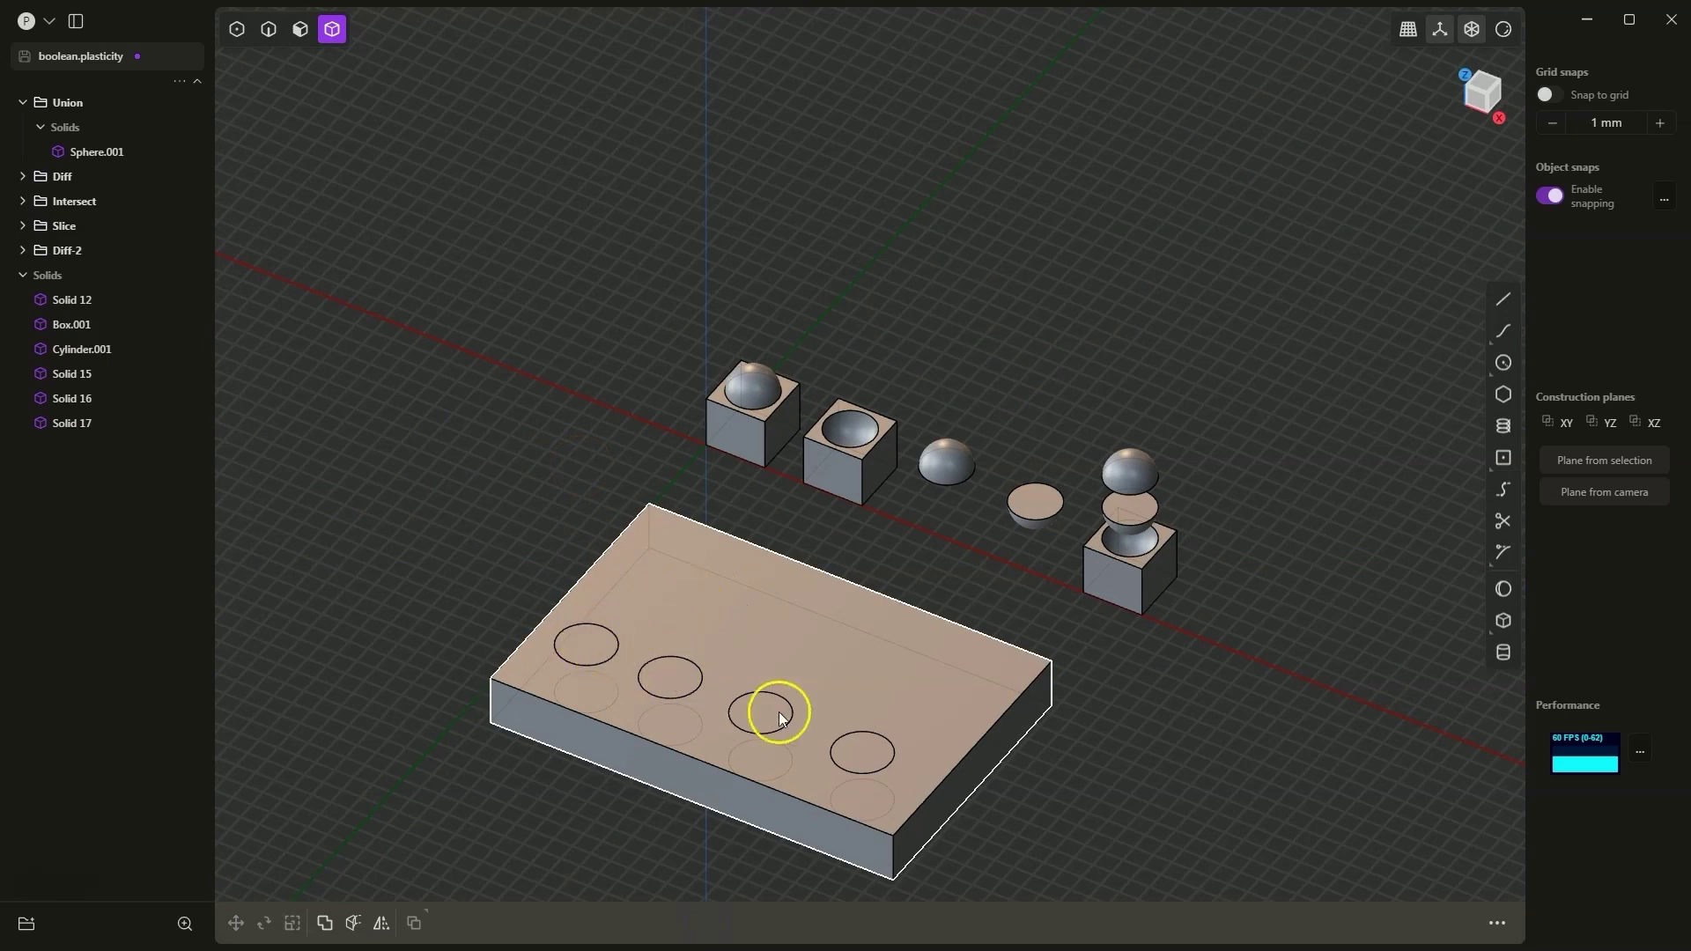
# - Subtract the four cylinders from the flat box with a Boolean Diff, using the box as target body
pyautogui.click(674, 566)
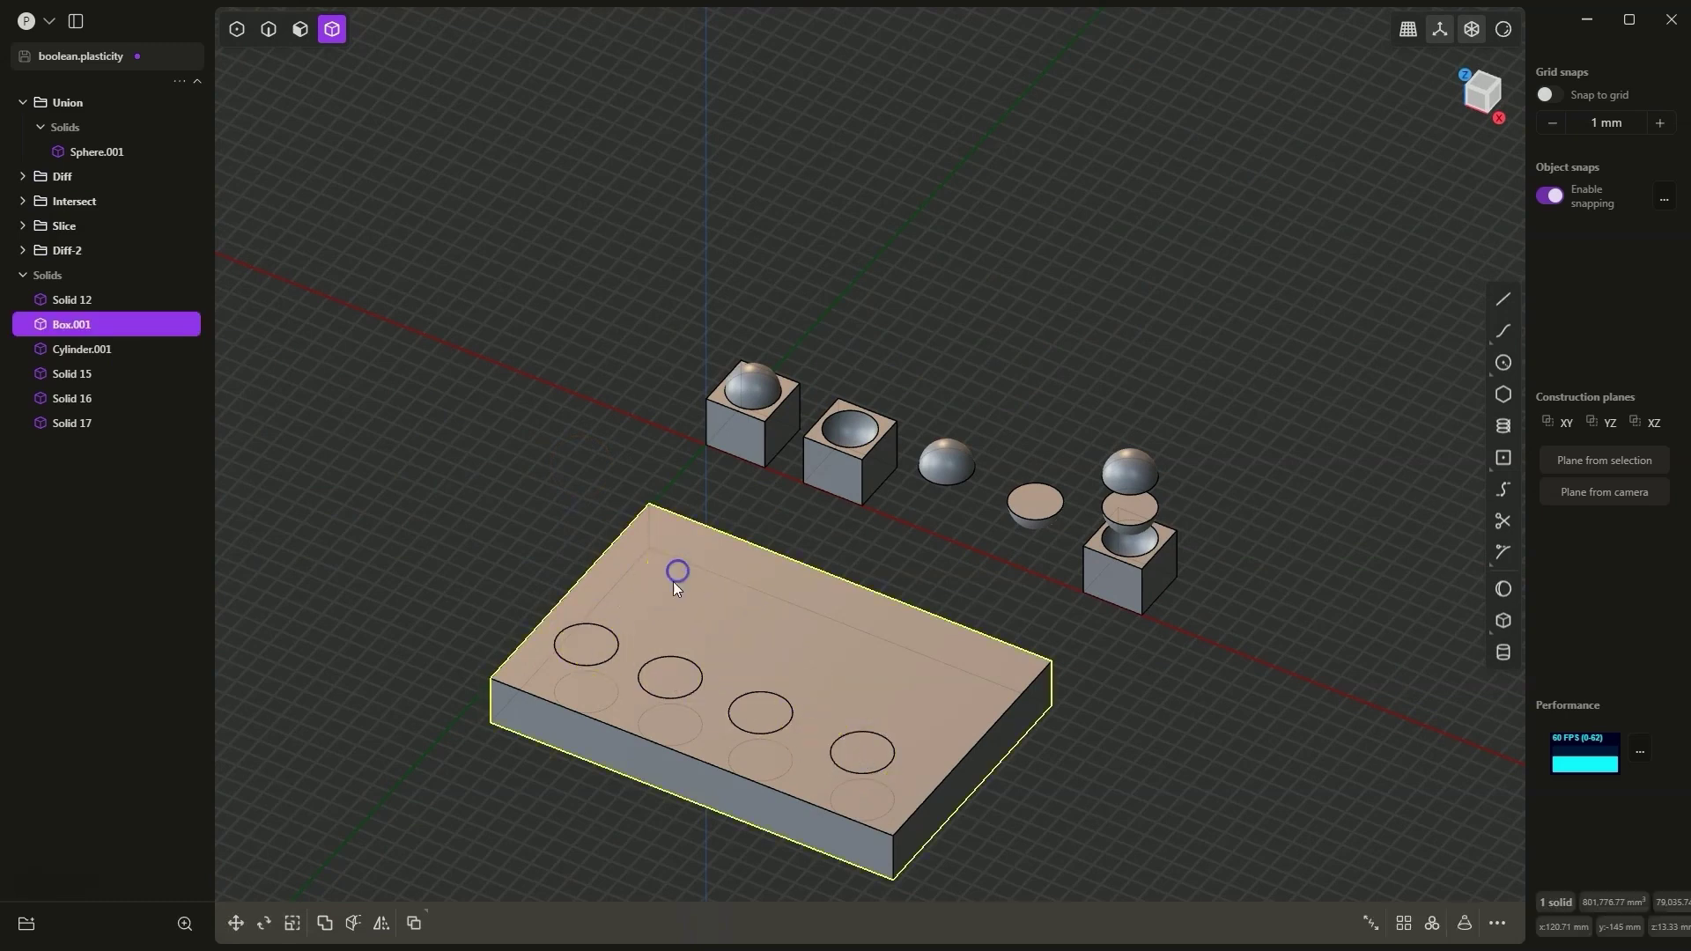
pyautogui.click(604, 645)
pyautogui.click(691, 680)
pyautogui.click(759, 714)
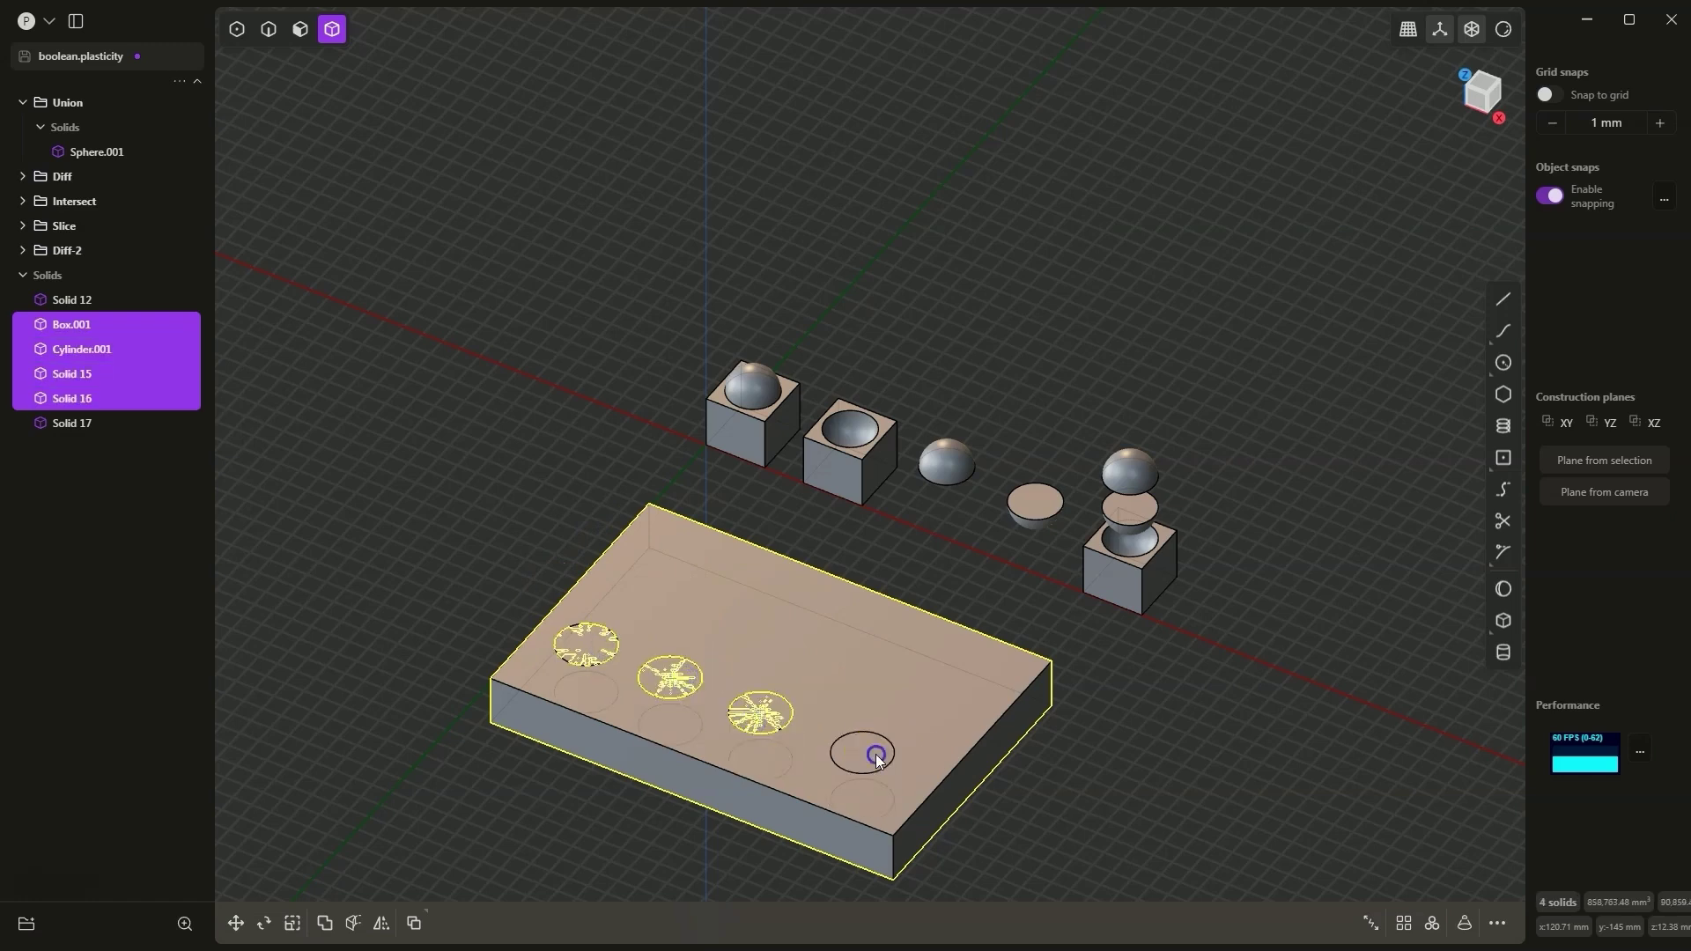
pyautogui.click(863, 752)
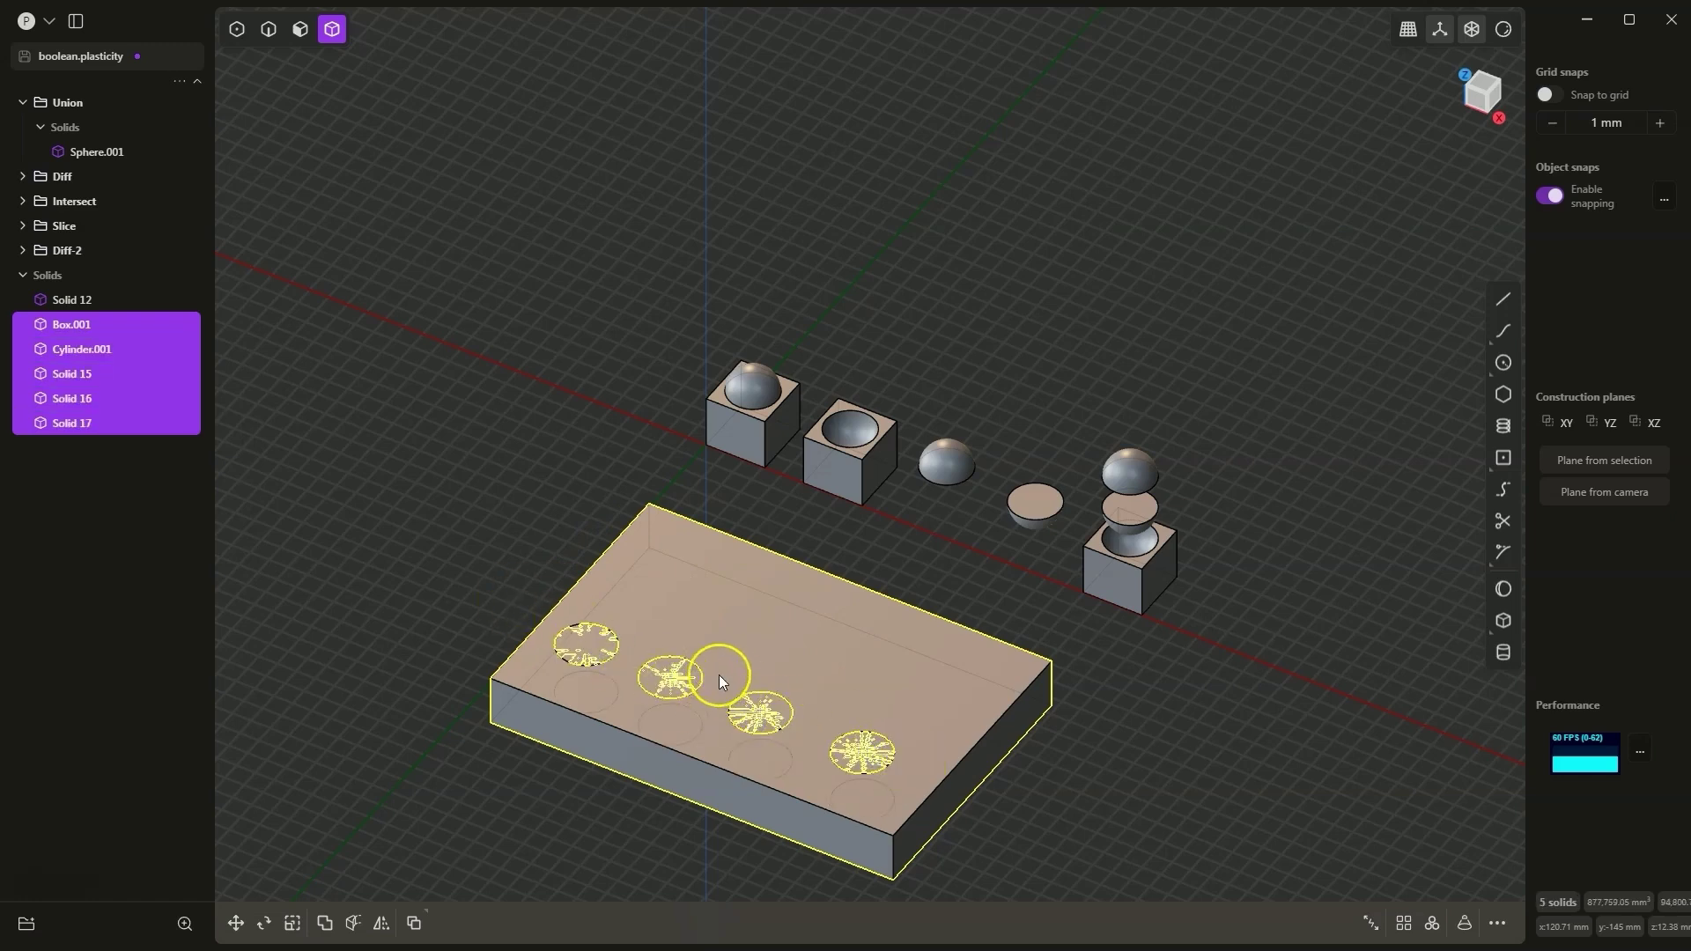
pyautogui.press('b')
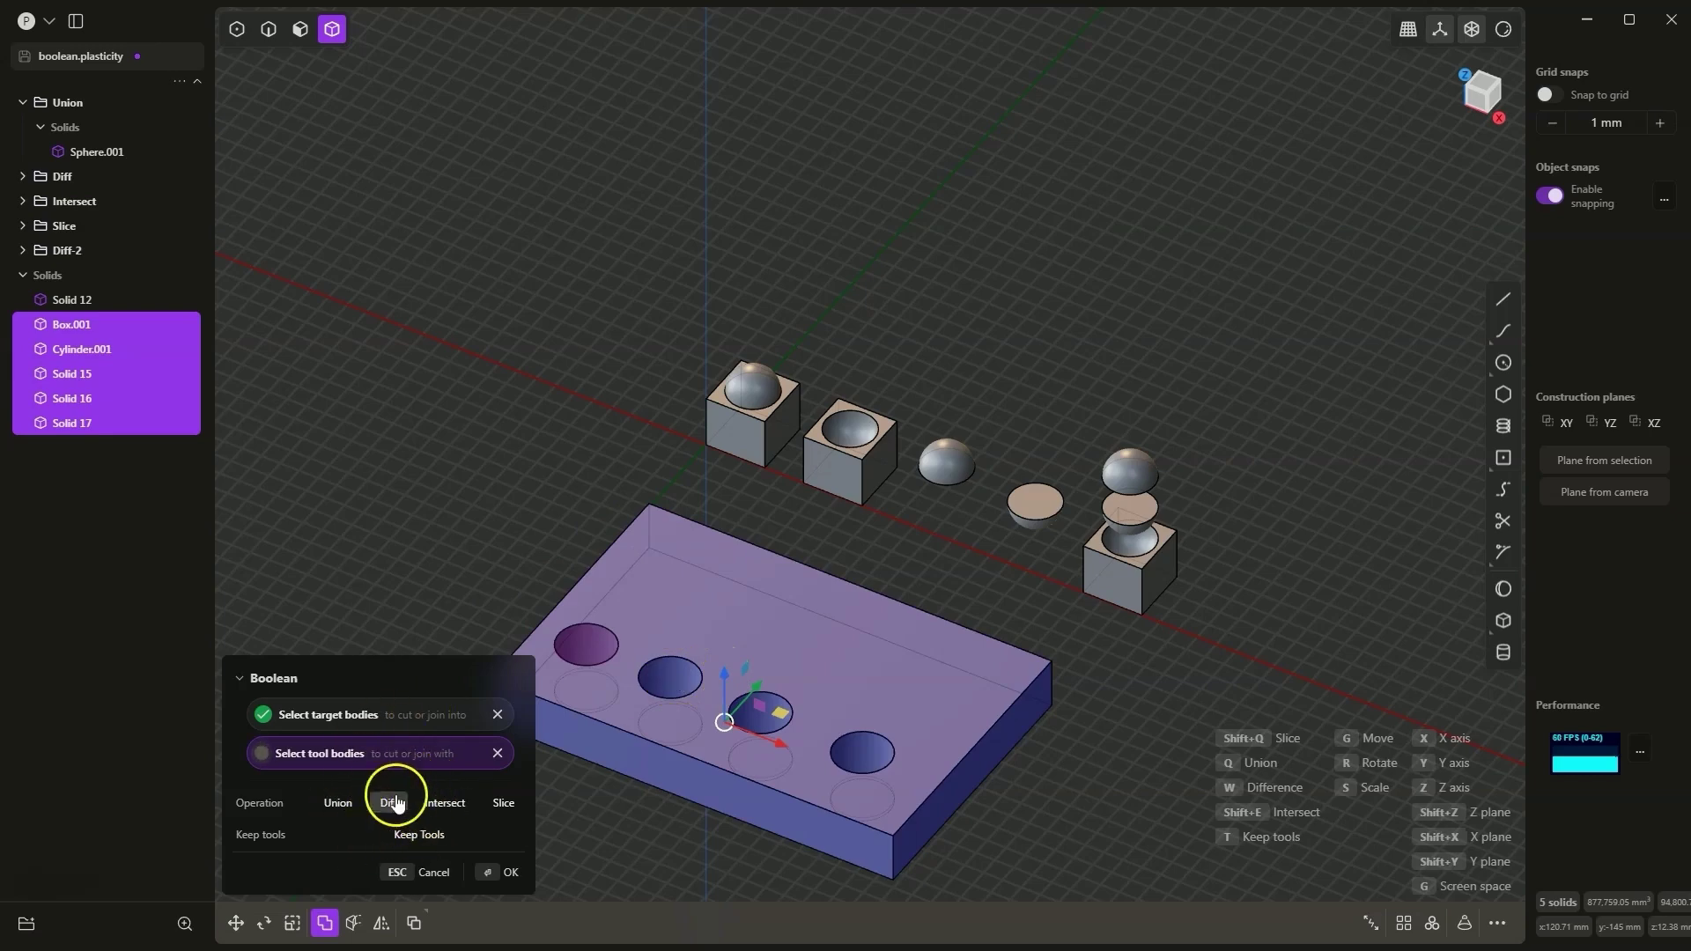
pyautogui.click(508, 873)
pyautogui.moveTo(511, 870); pyautogui.dragTo(584, 595, button='middle')
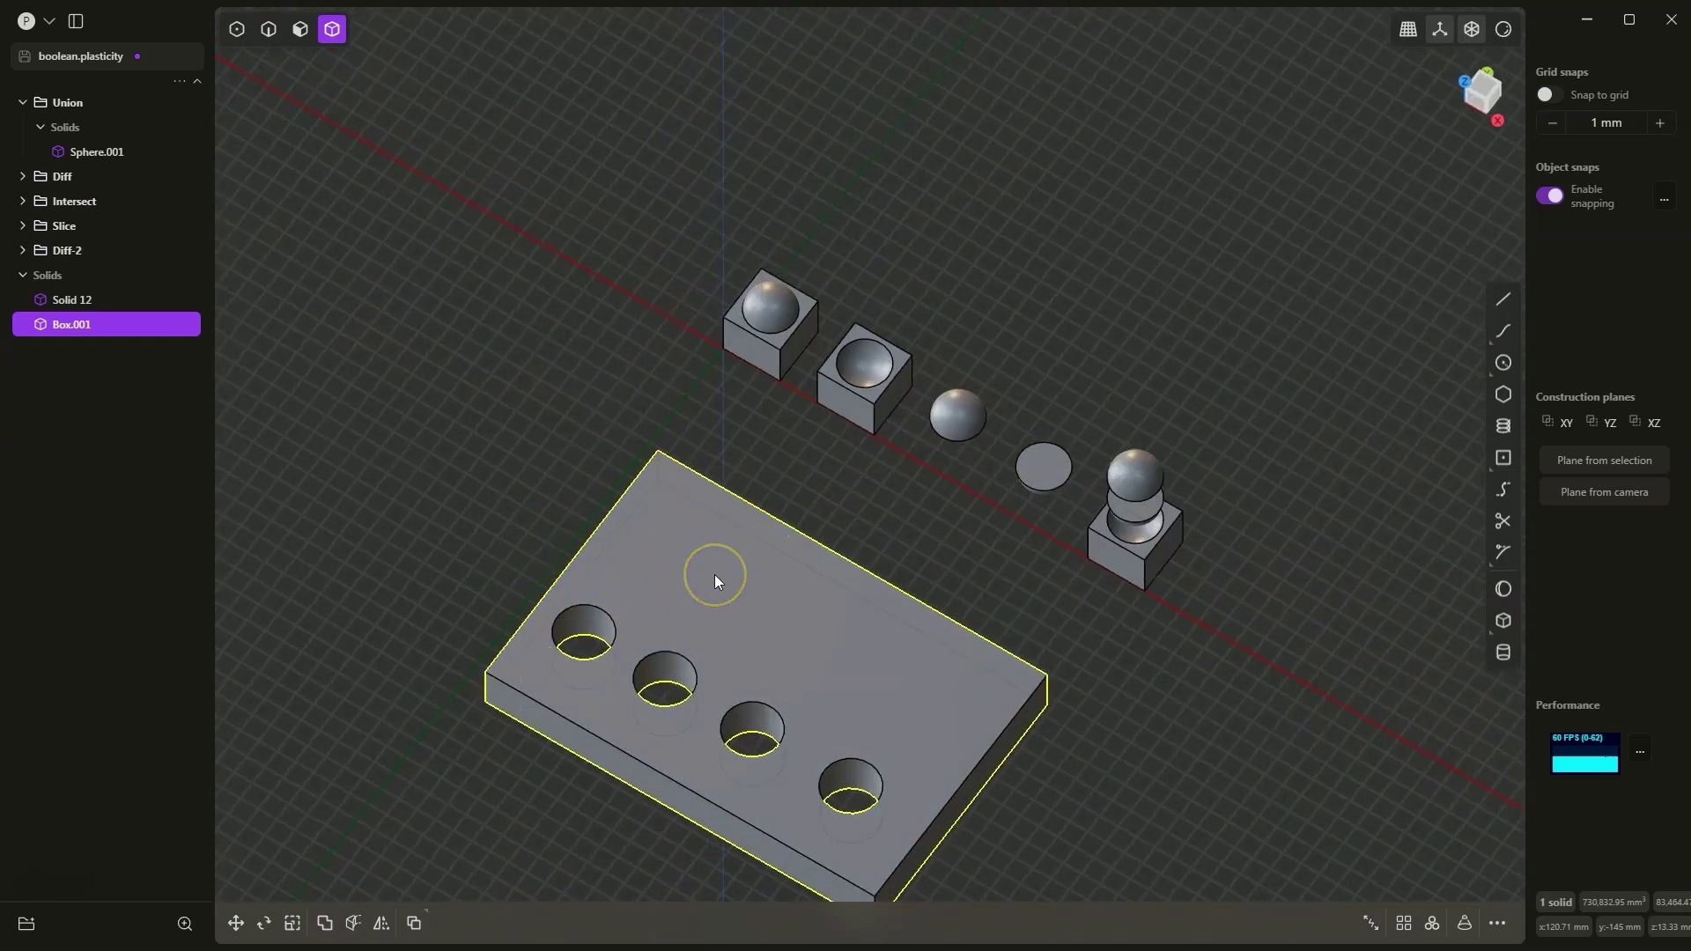
# - Undo the Boolean Diff of the flat box and the four cylinders
pyautogui.hotkey('ctrl', 'z')
pyautogui.click(538, 452)
# - Select the flat box with its four cylinders and preview a Boolean Intersect on them
pyautogui.moveTo(630, 664); pyautogui.dragTo(811, 558, button='middle')
pyautogui.moveTo(495, 474); pyautogui.dragTo(1098, 859)
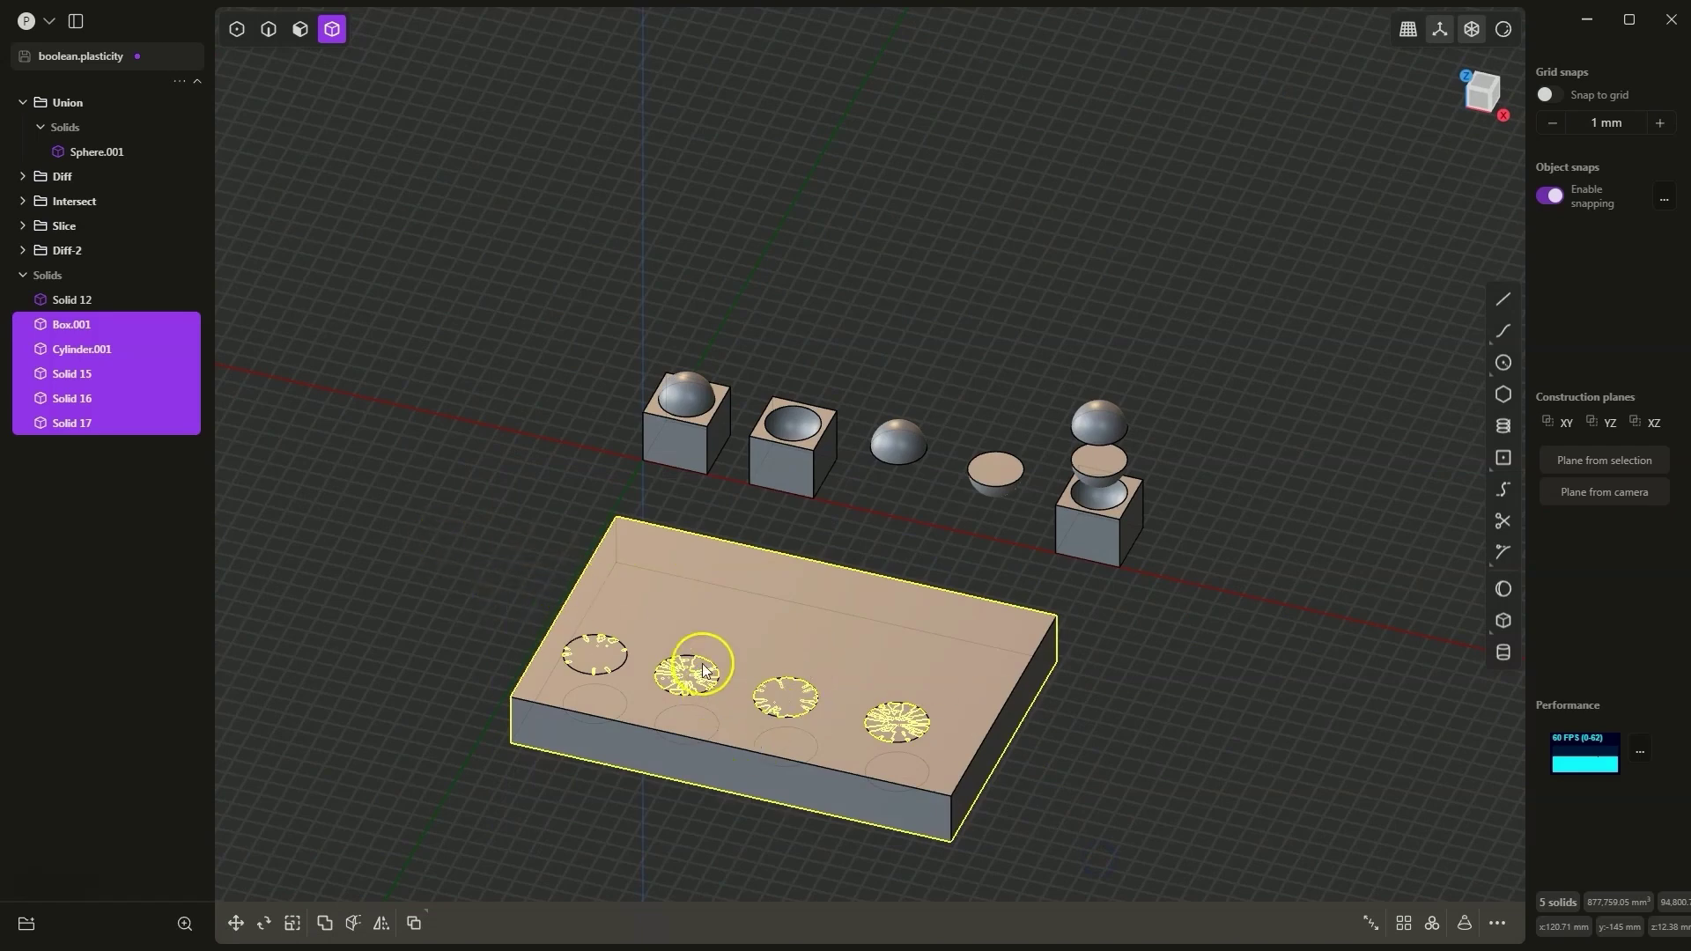
pyautogui.hotkey('shift', 'b')
pyautogui.click(444, 803)
pyautogui.moveTo(757, 657); pyautogui.dragTo(822, 770, button='middle')
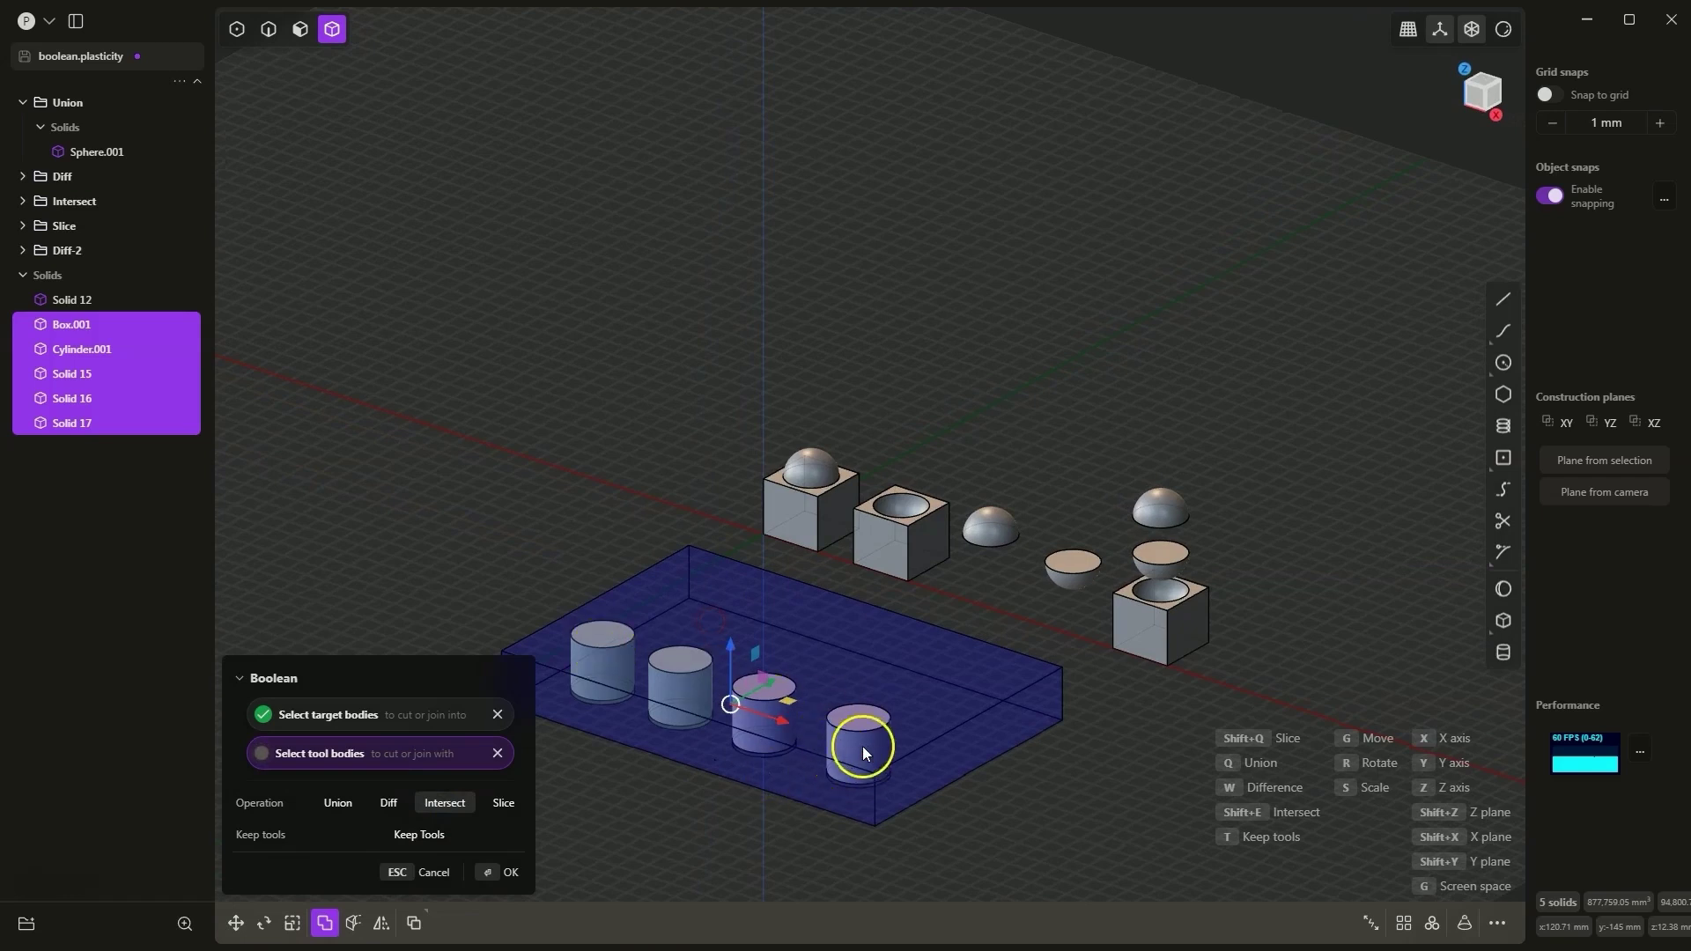
# - Preview the Slice operation on the flat box and four cylinders, and cancel the Boolean command
pyautogui.click(506, 804)
pyautogui.moveTo(822, 636); pyautogui.dragTo(775, 689, button='middle')
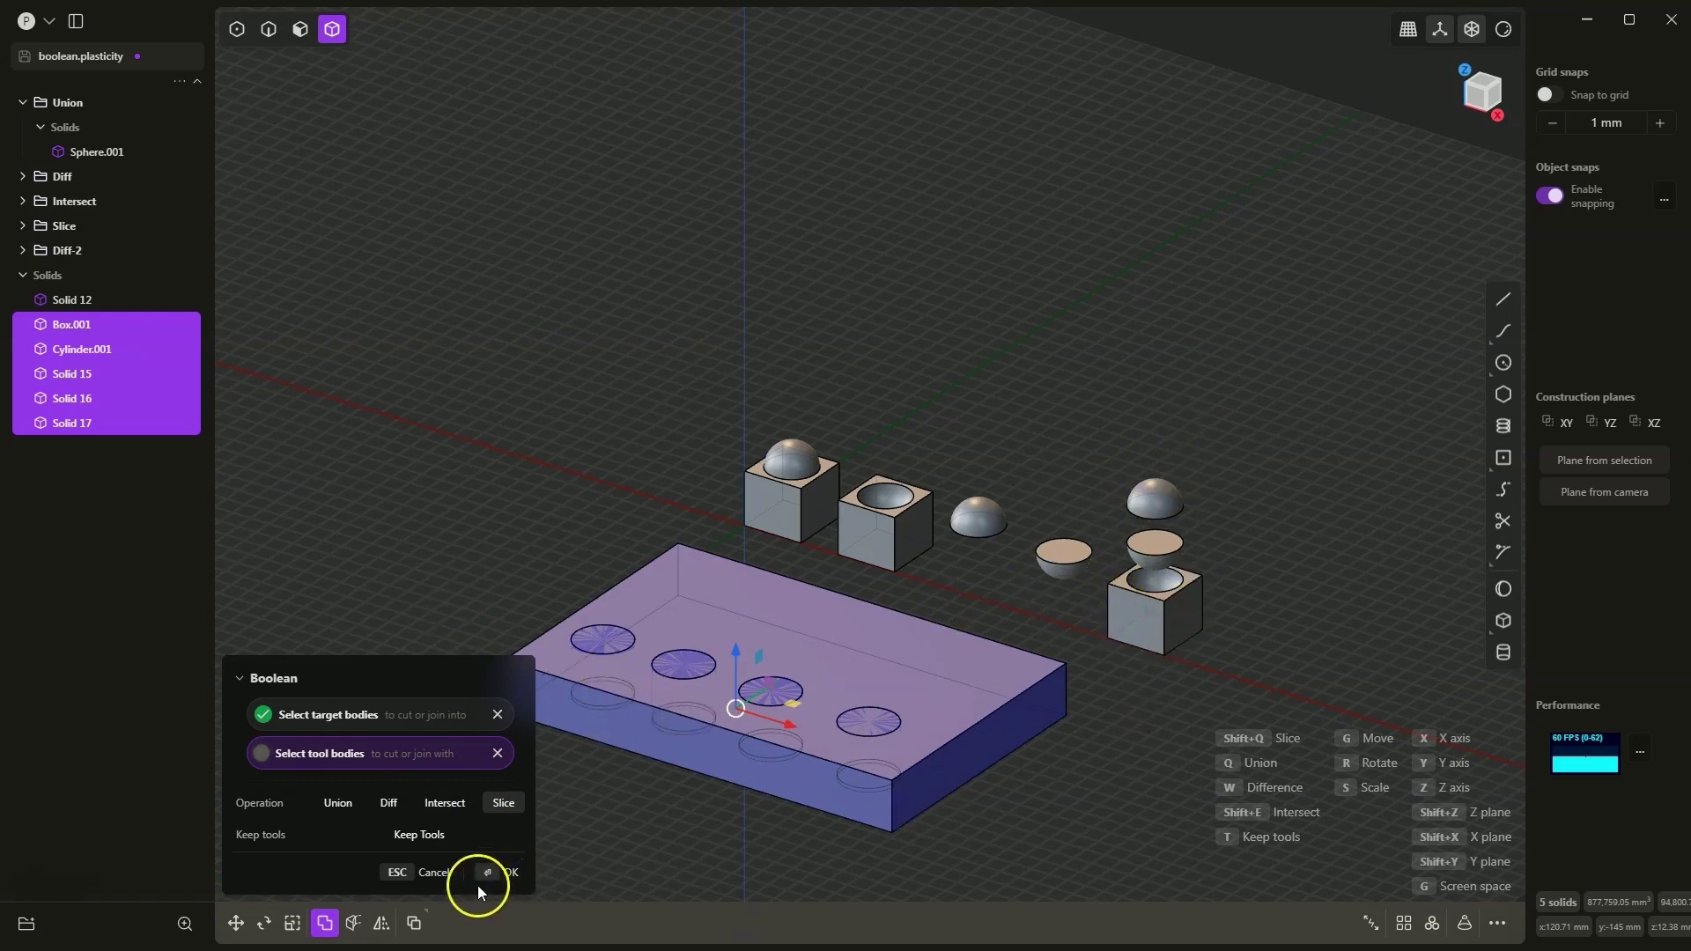
pyautogui.click(424, 878)
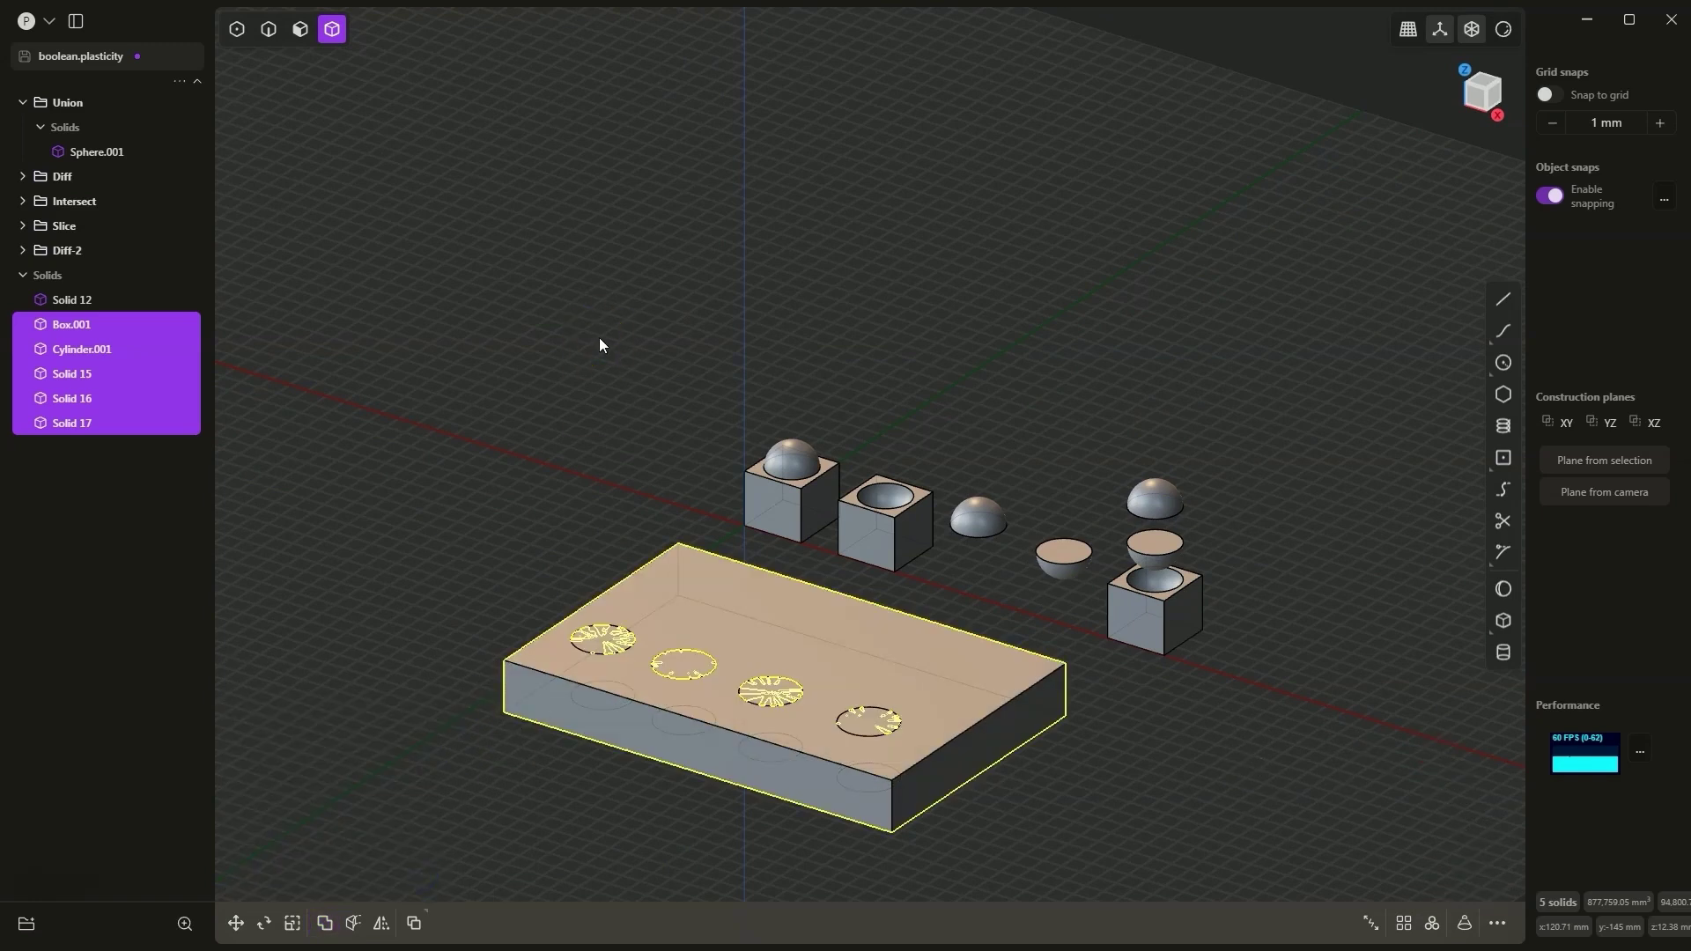